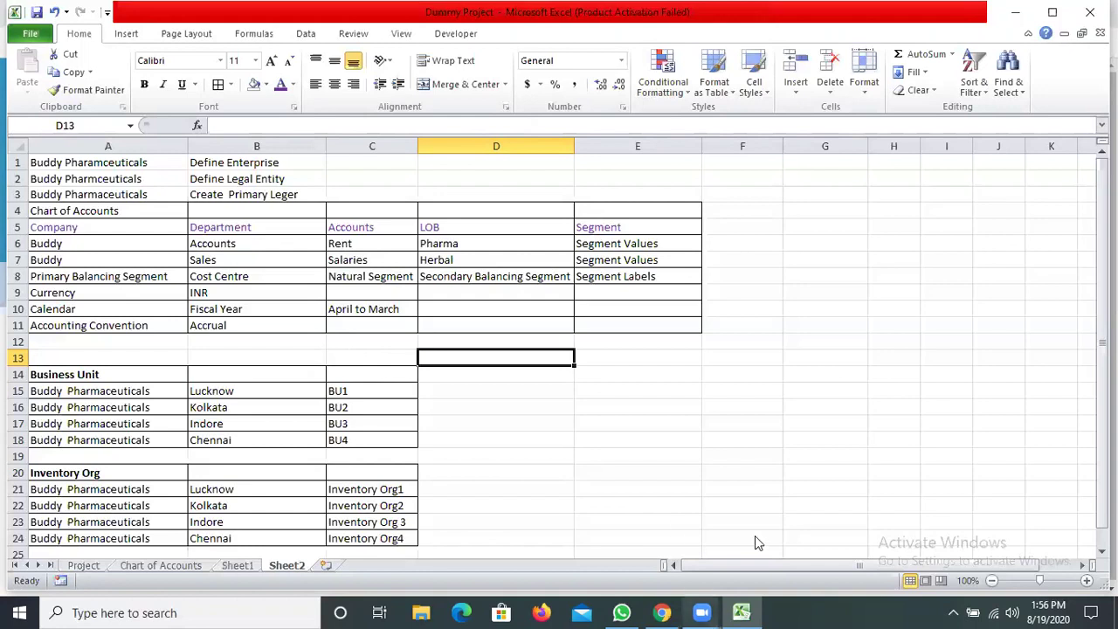
Switch from the Excel workbook to the Oracle Applications Cloud sign-in page in Chrome
left_click(699, 612)
left_click(677, 604)
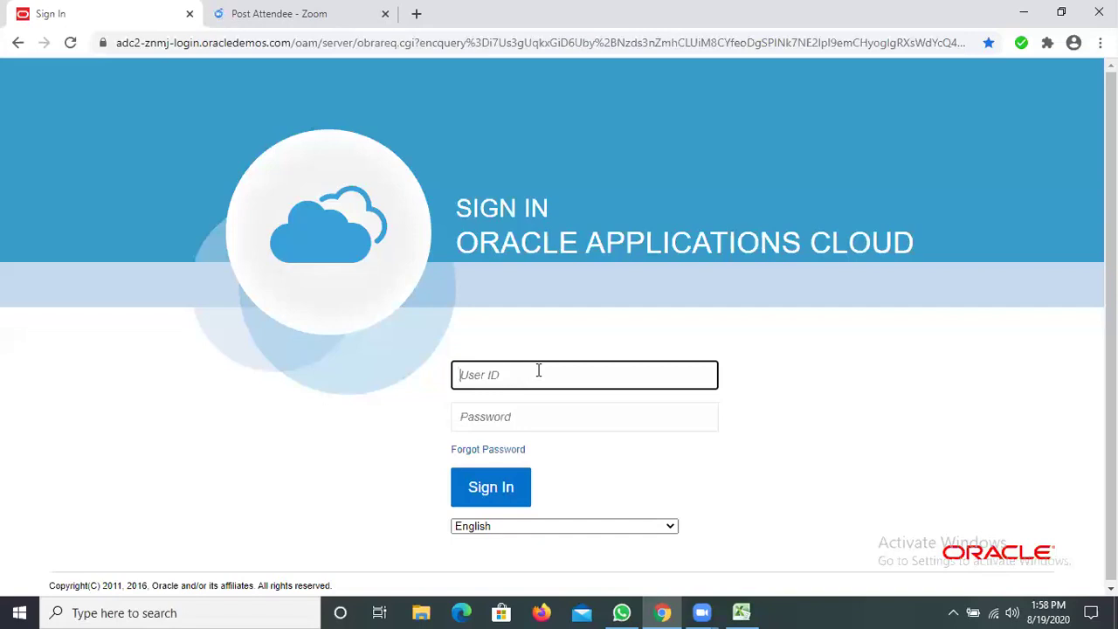
Submit the user ID and password to sign in, which lands on a system error page
type("CHN.CHN")
left_click(498, 417)
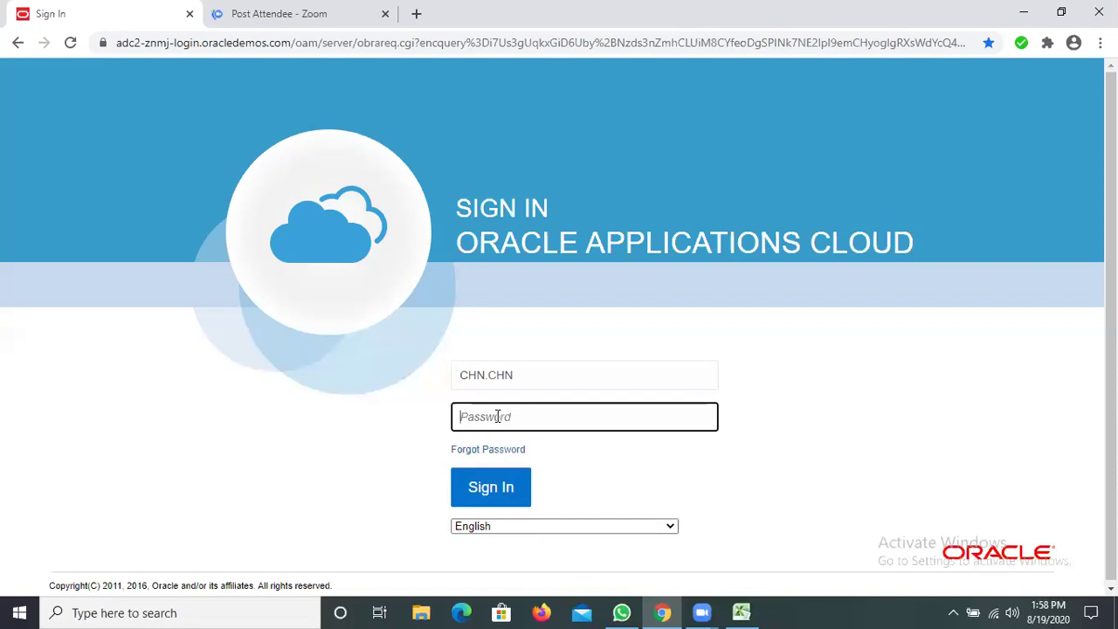
type("•••••••••")
left_click(481, 511)
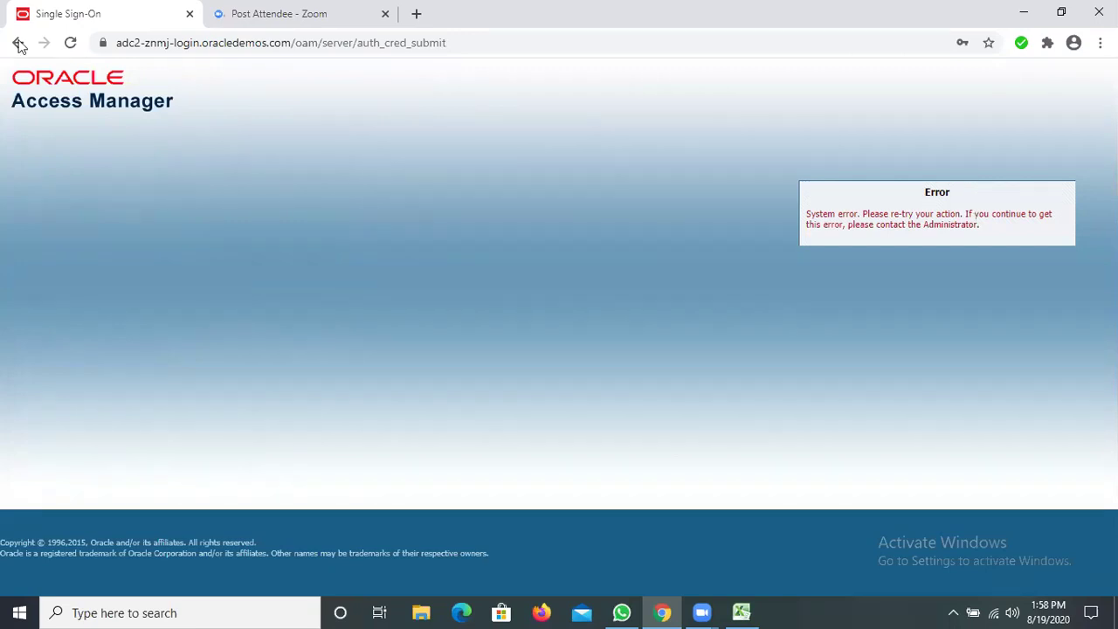
Go back to the sign-in page and submit the user ID and password again
left_click(19, 46)
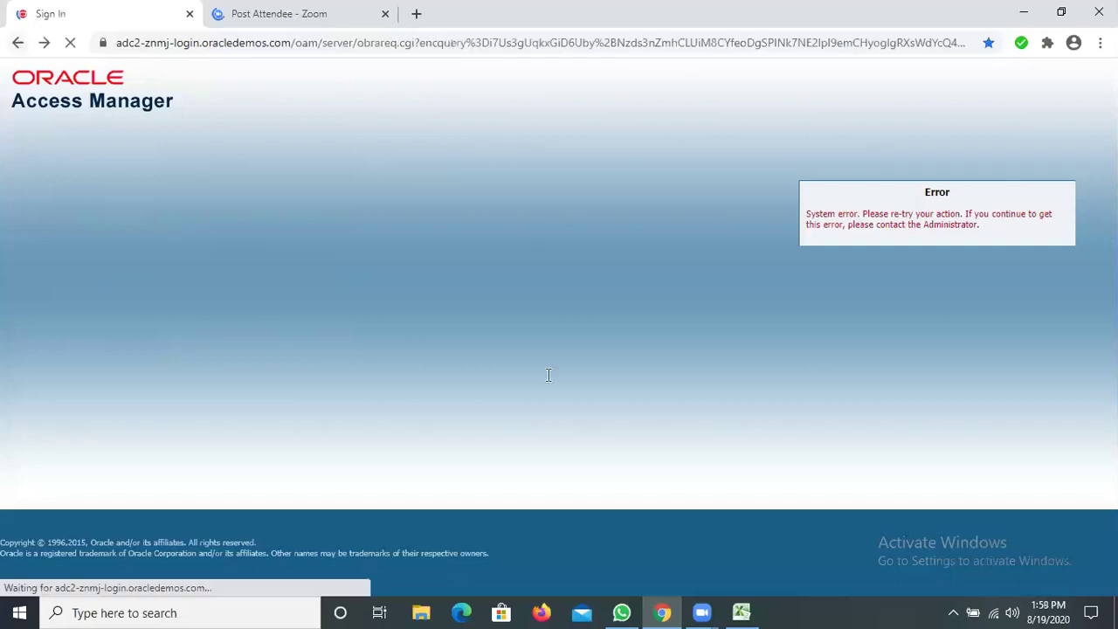
type("CH")
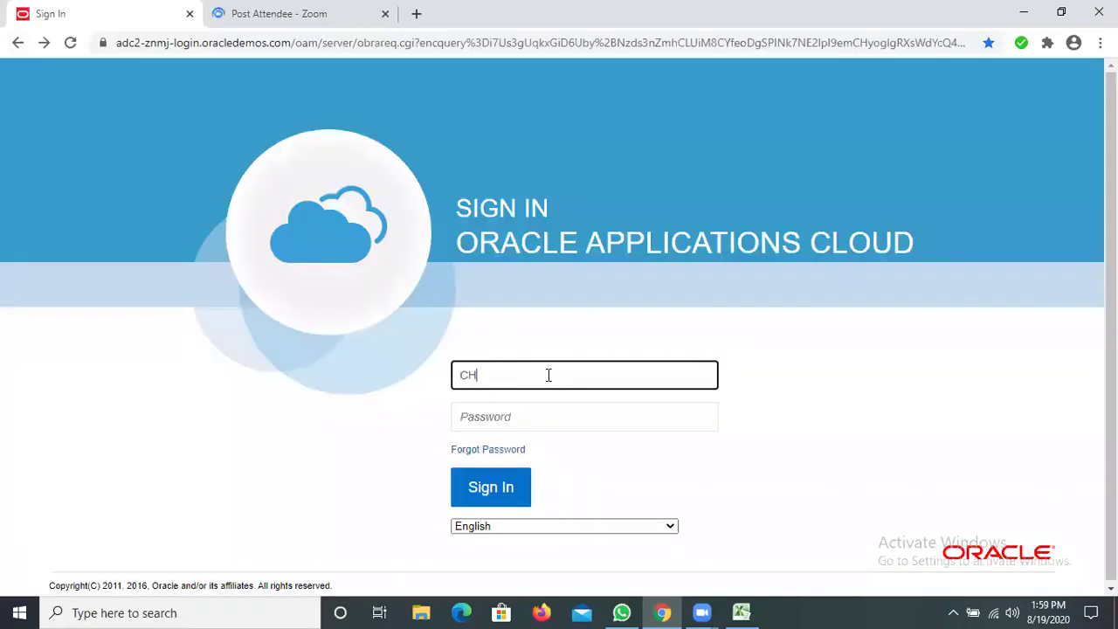
type("N.CHN")
left_click(499, 416)
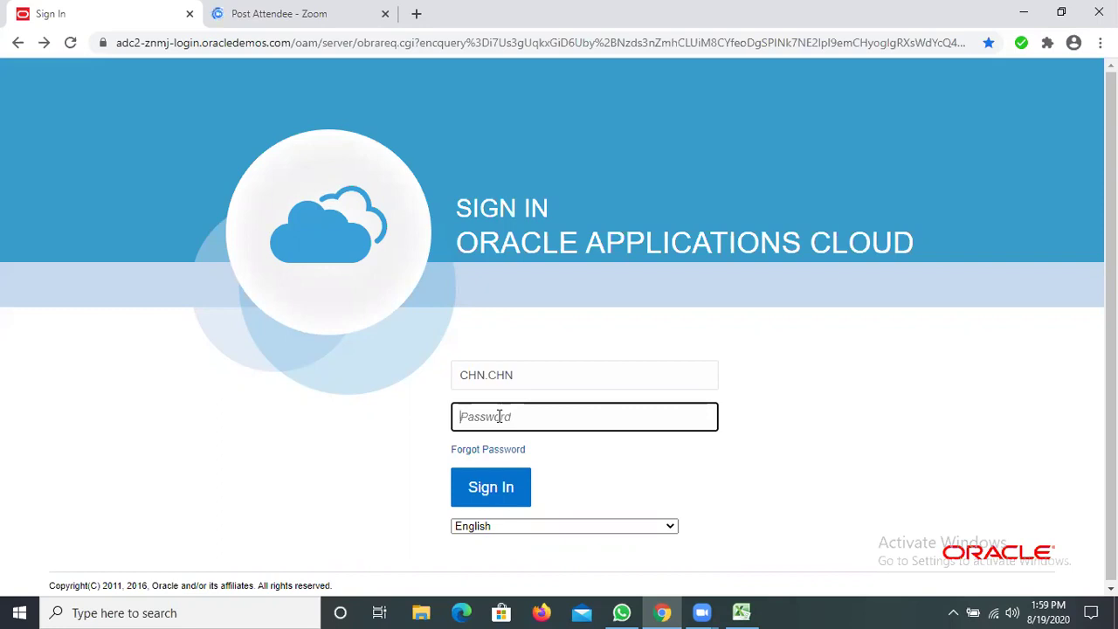
type("•••••••••")
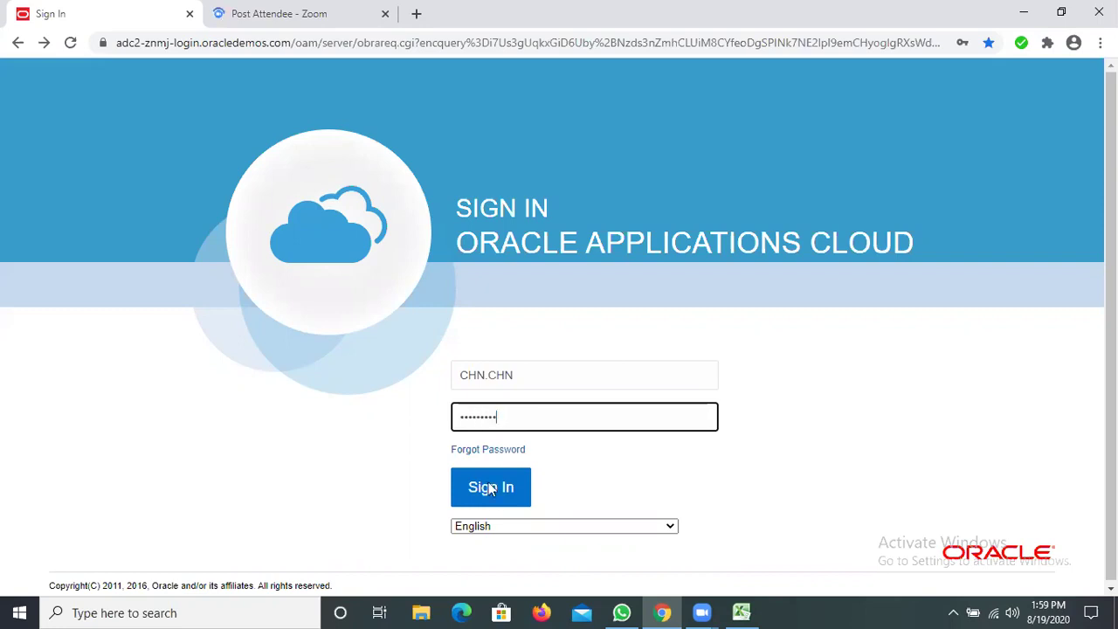
left_click(491, 490)
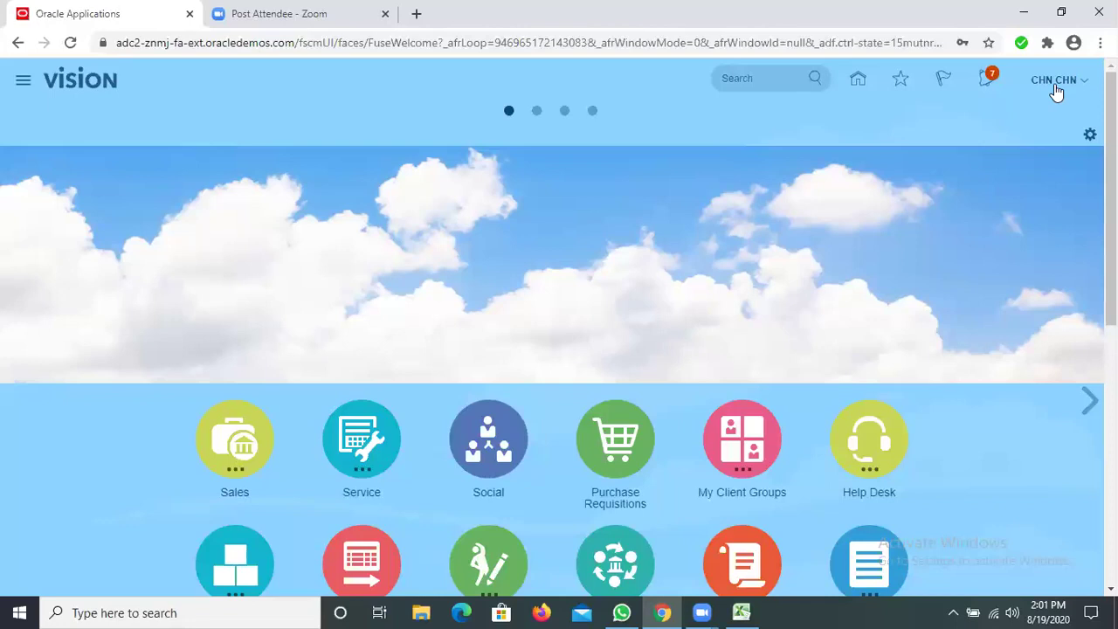
Launch the Security Console from the Tools section of the Navigator
left_click(28, 84)
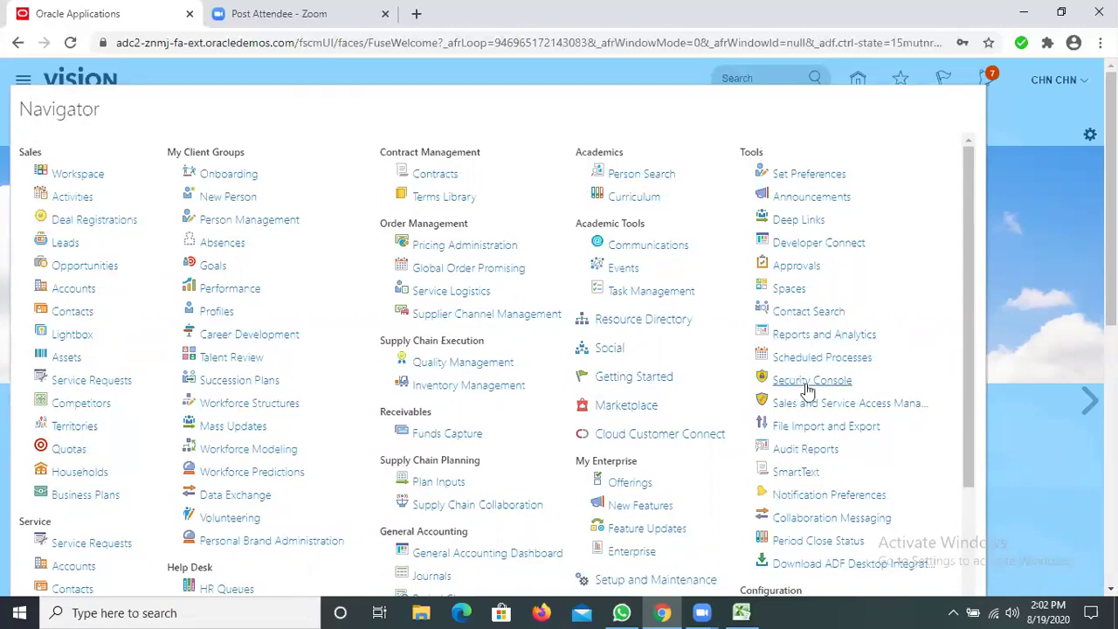
left_click(806, 385)
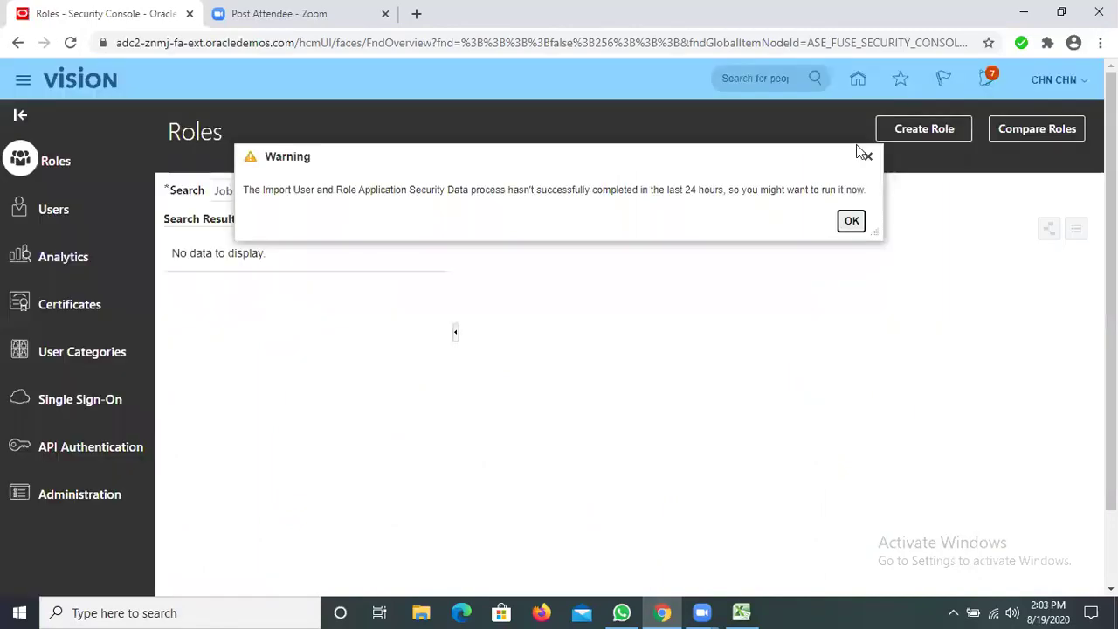
Close the warning about the security data import process
left_click(868, 157)
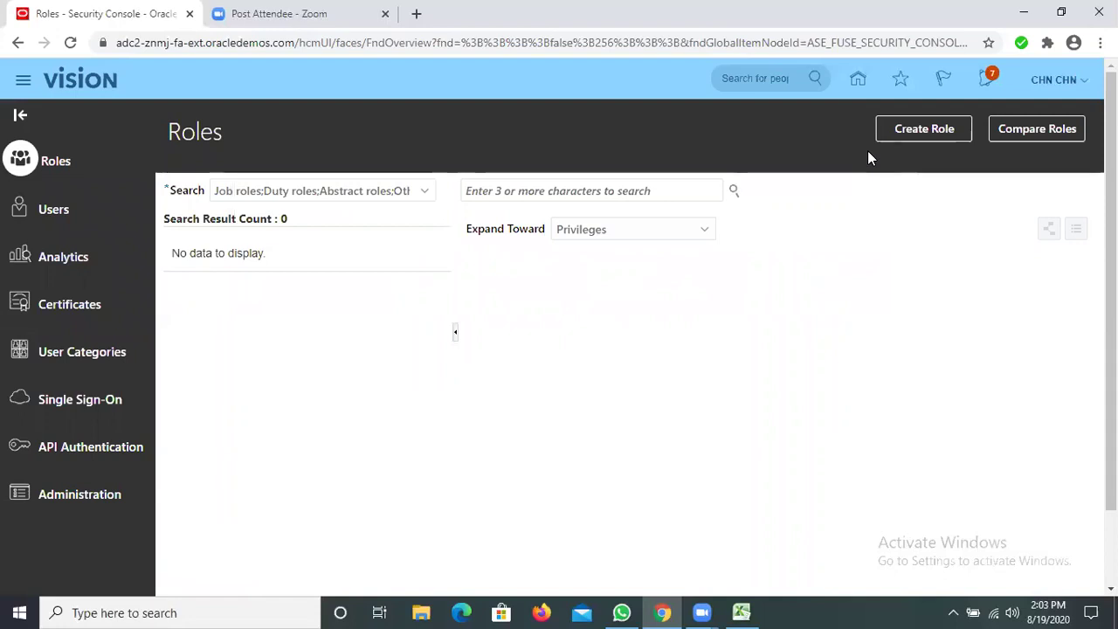
Switch to Users in the Security Console and start adding a new user account
left_click(59, 213)
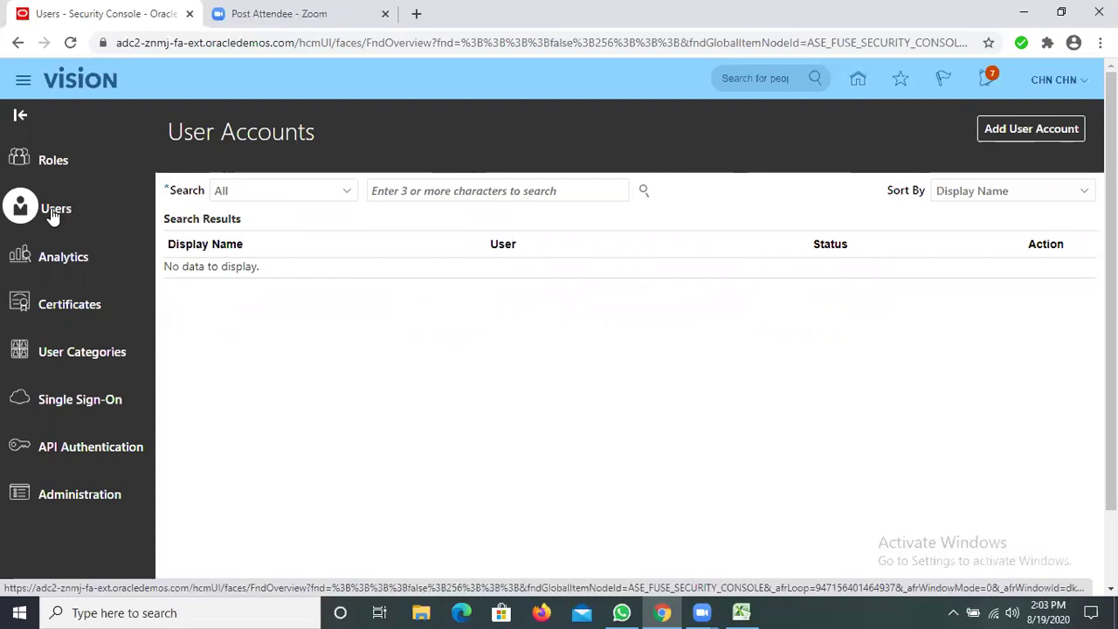
left_click(996, 131)
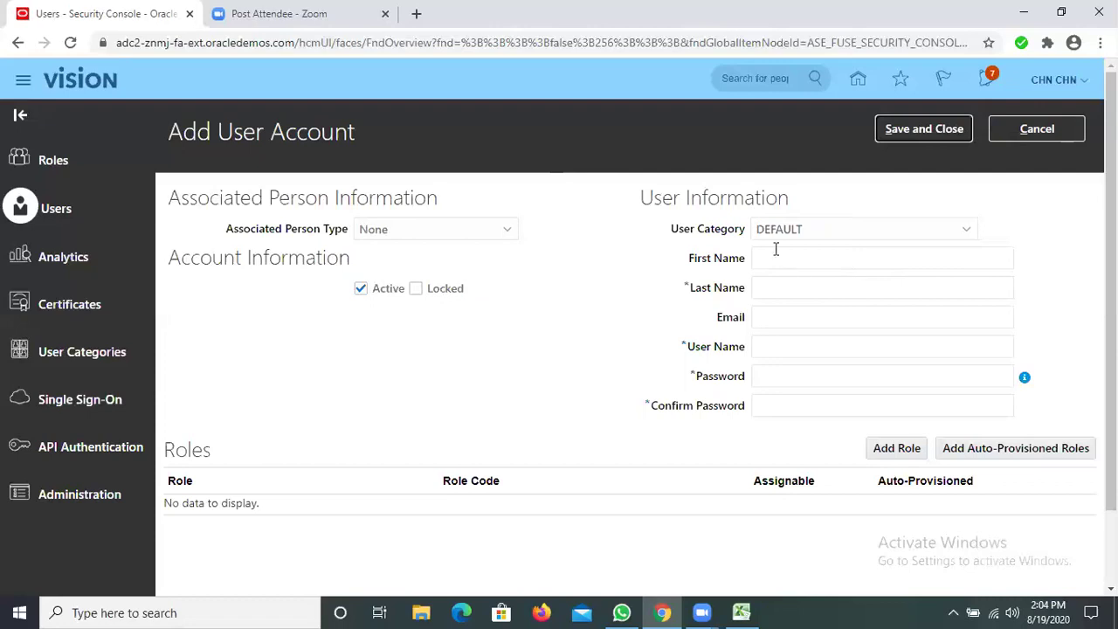
Enter the new user's first and last names, correcting a typo in the last name
left_click(790, 286)
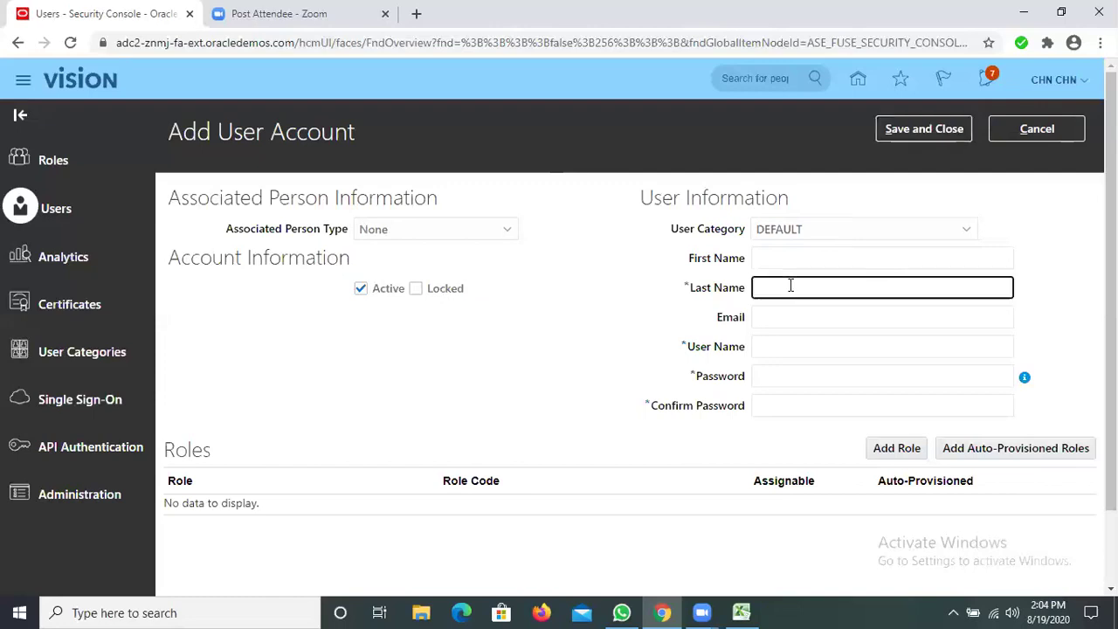
type("buddy")
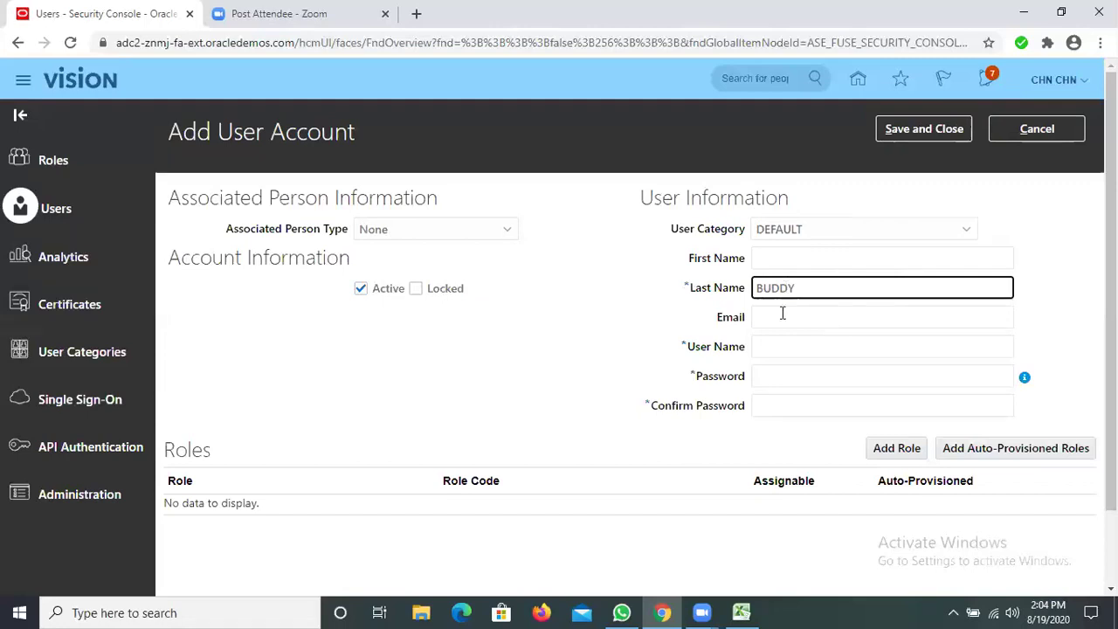
left_click(786, 254)
type("B")
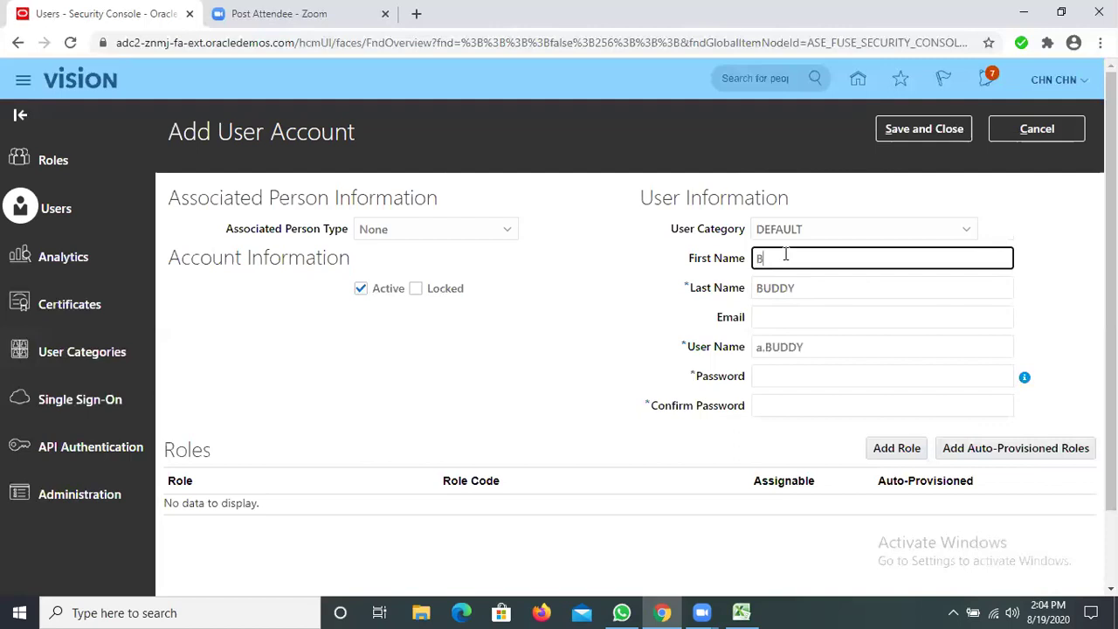
type("UDDY")
double_click(792, 288)
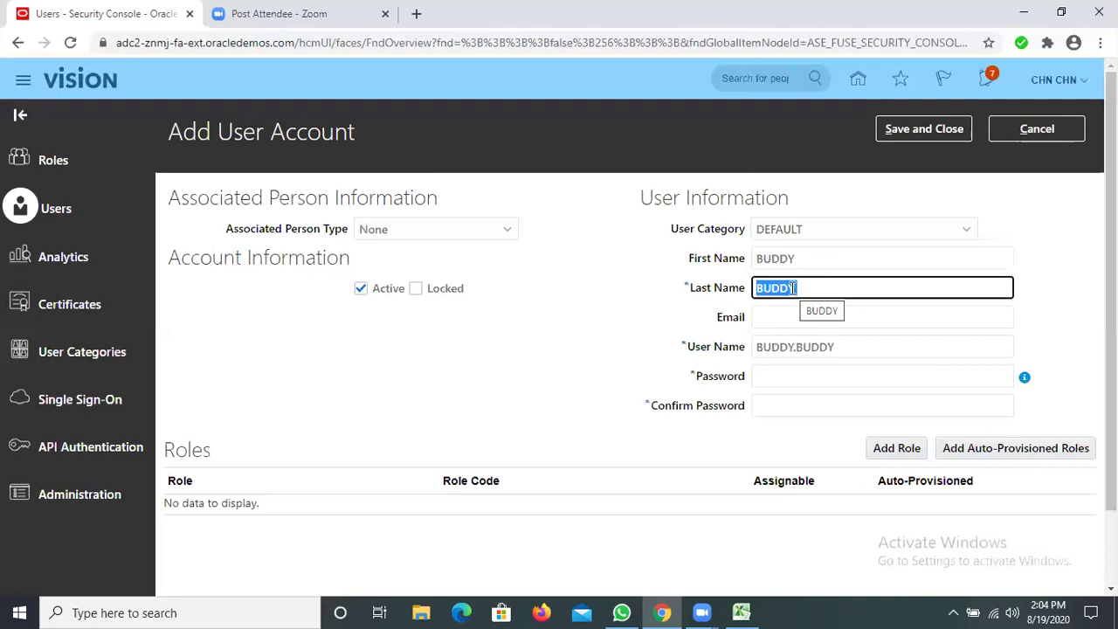
type("PGHA")
key("BackSpace")
key("BackSpace")
key("BackSpace")
type("HARMA")
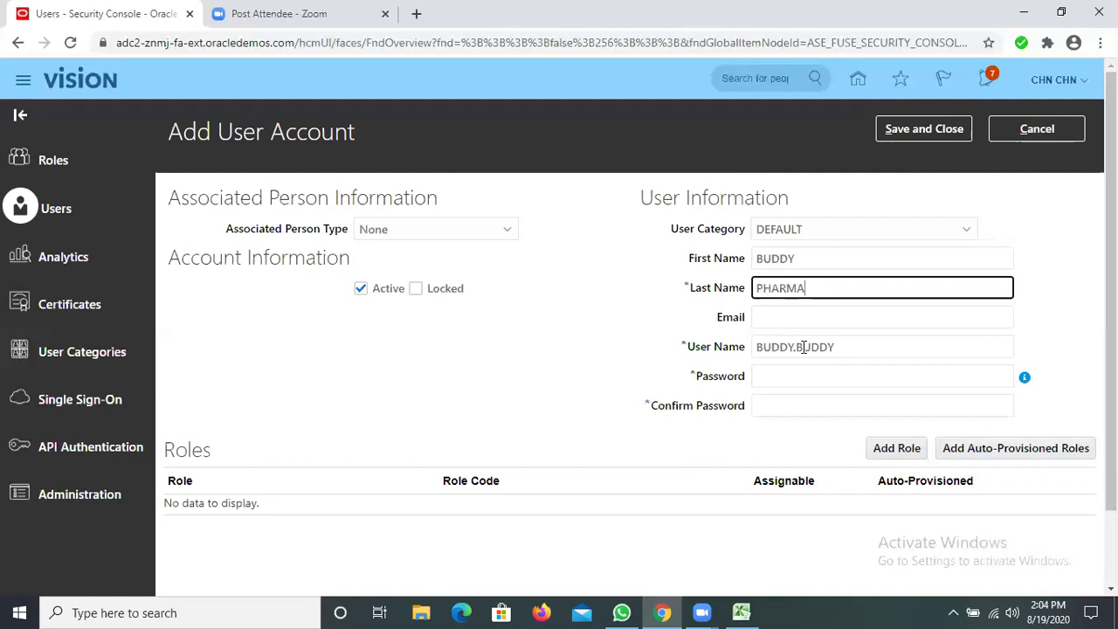
Retype the end of the auto-generated user name
left_click(858, 367)
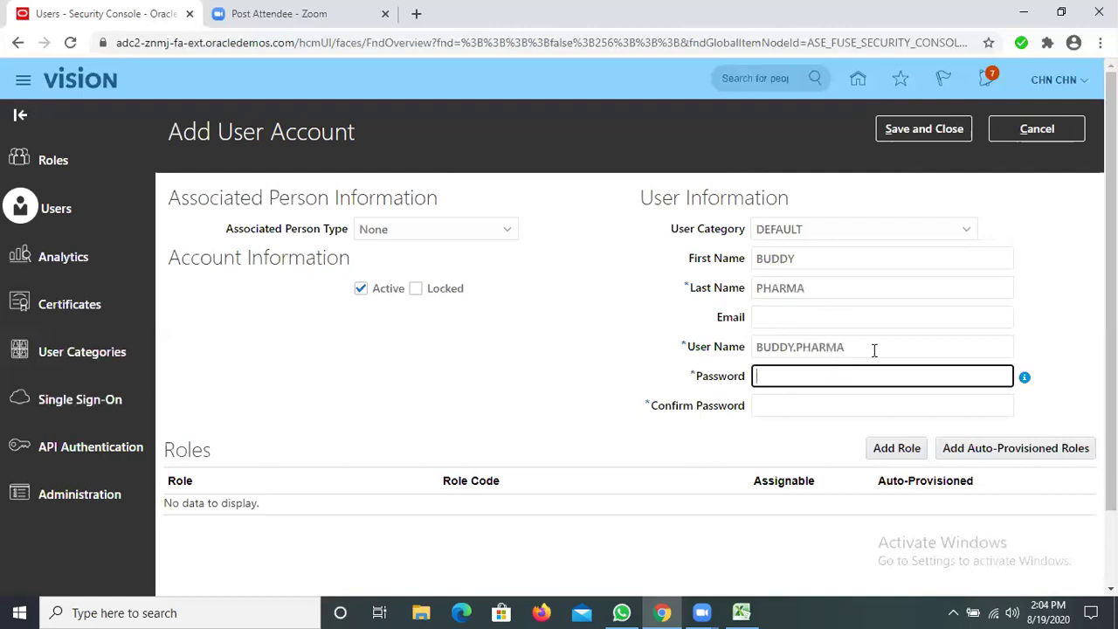
left_click(867, 346)
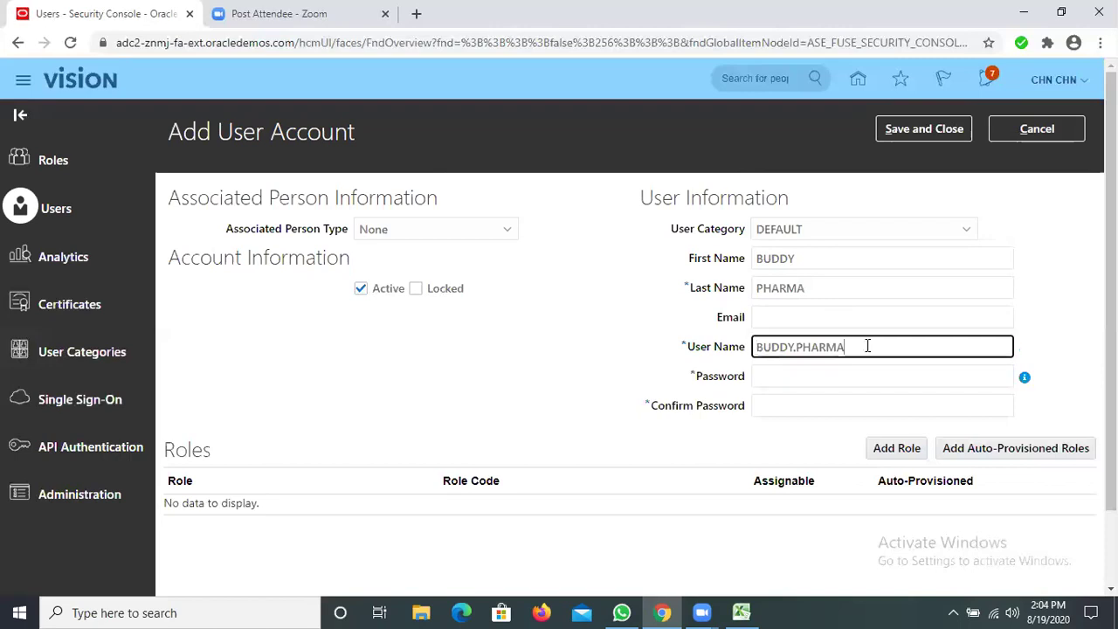
key("BackSpace")
key("BackSpace")
key("BackSpace")
key("BackSpace")
key("BackSpace")
key("BackSpace")
type("B")
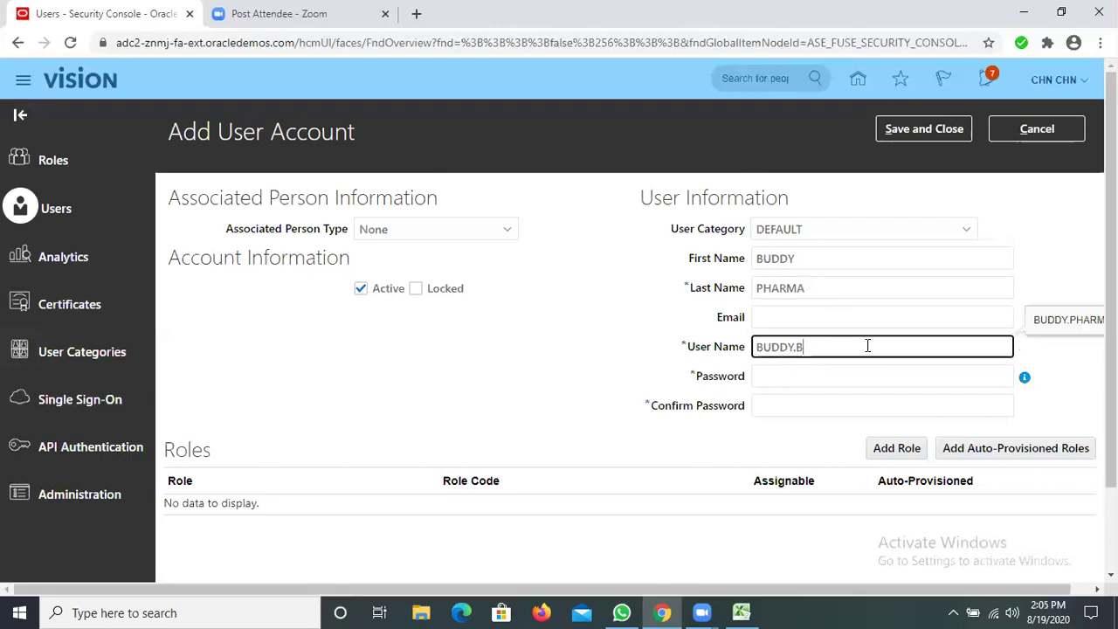
type("UDDY")
Enter the account password, redoing it after a mistake, then move to Confirm Password
left_click(834, 375)
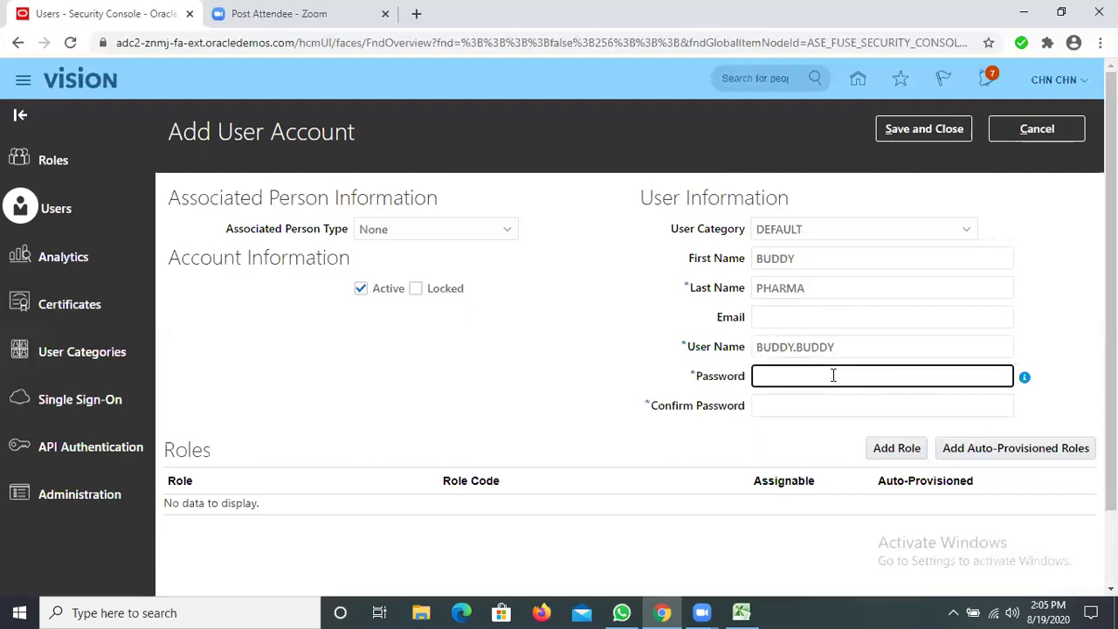
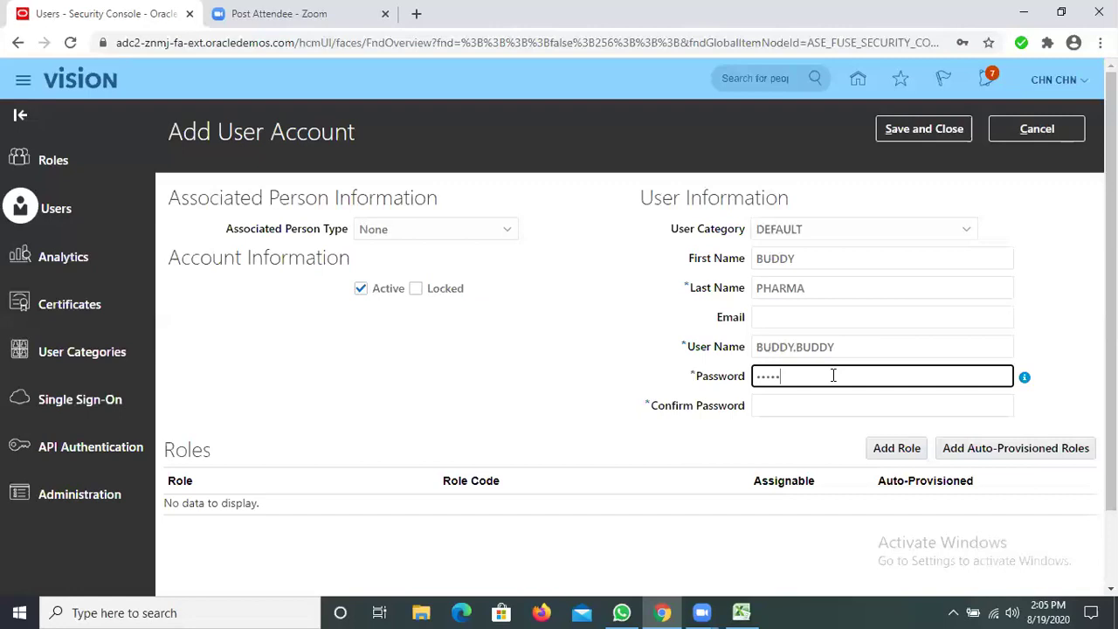
key("BackSpace")
key("BackSpace")
key("BackSpace")
key("BackSpace")
key("BackSpace")
left_click(804, 413)
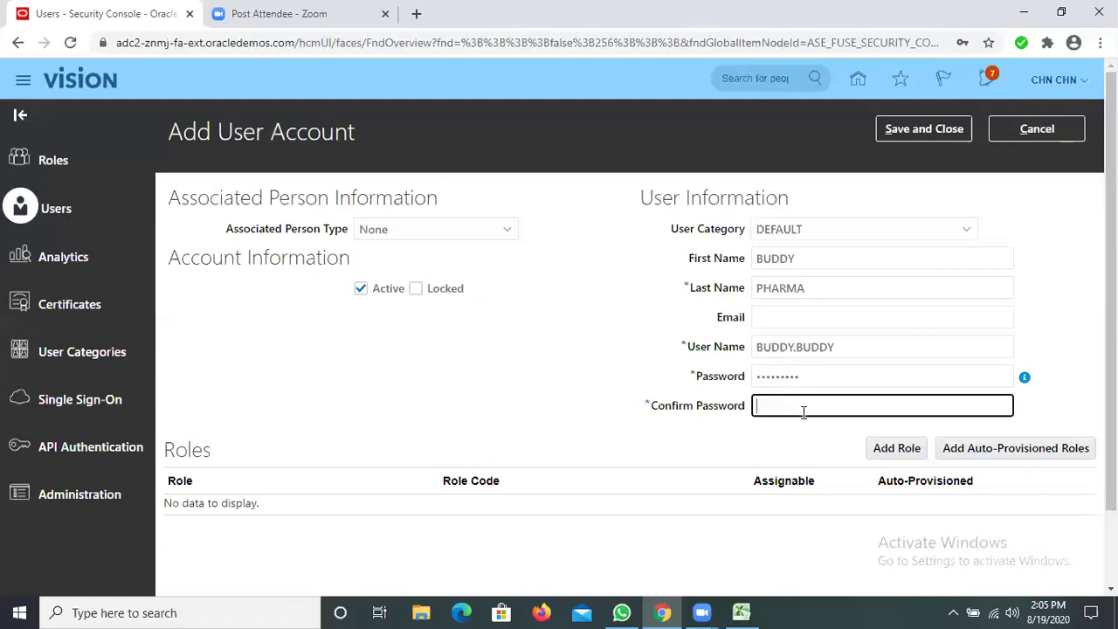
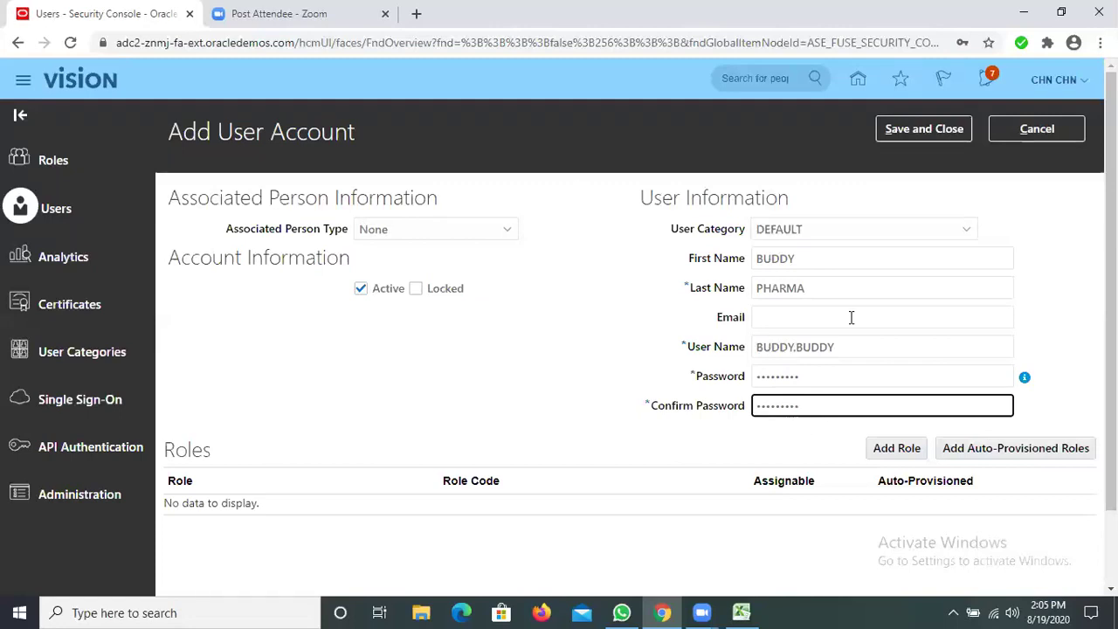
Save and close the new user account, returning to the User Accounts list
left_click(919, 131)
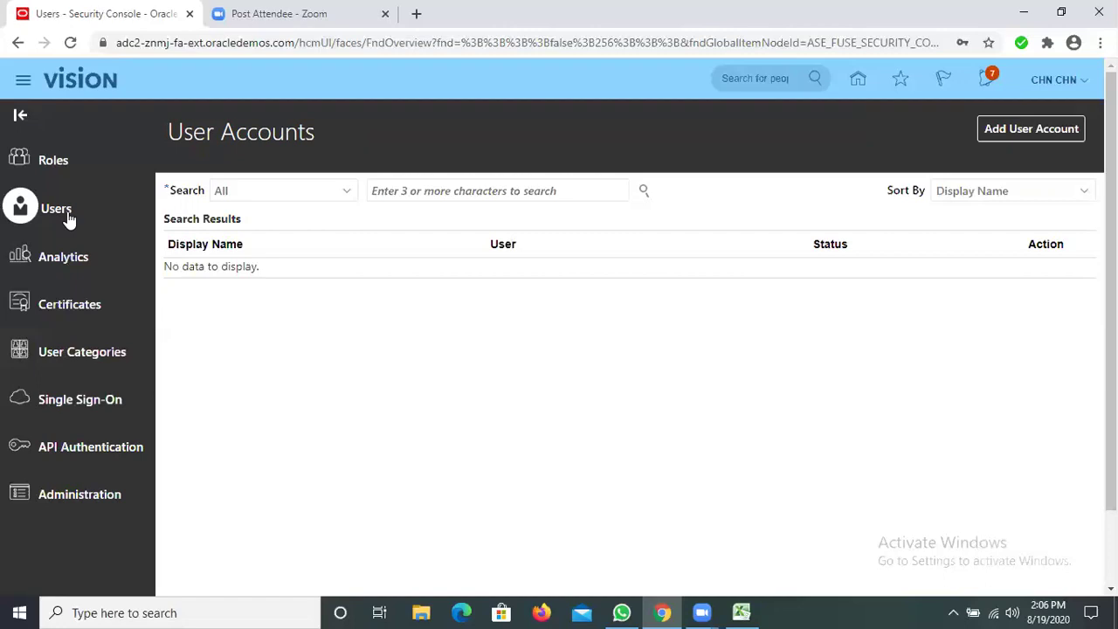
left_click(1083, 83)
left_click(1081, 82)
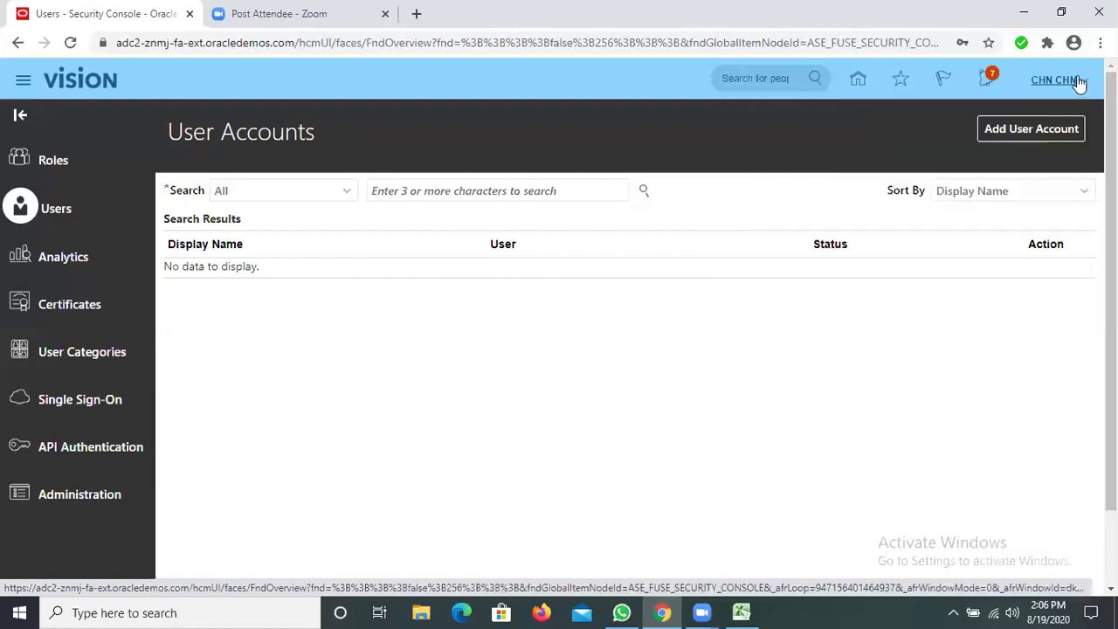
Sign out from the user menu and confirm on the Logout Consent page
left_click(1081, 82)
left_click(1048, 113)
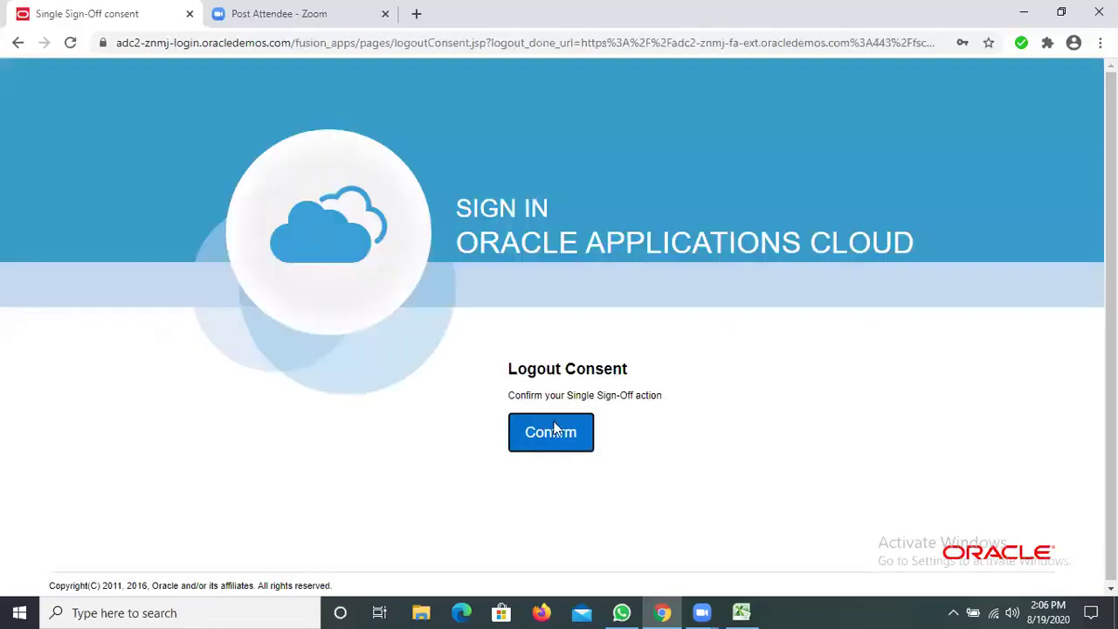
left_click(555, 435)
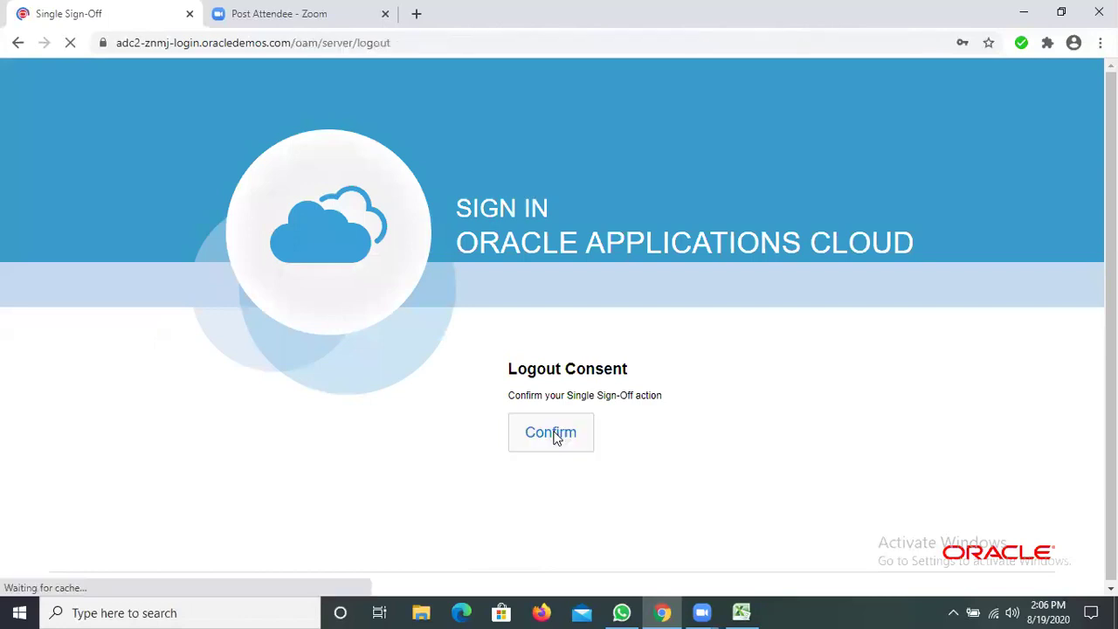
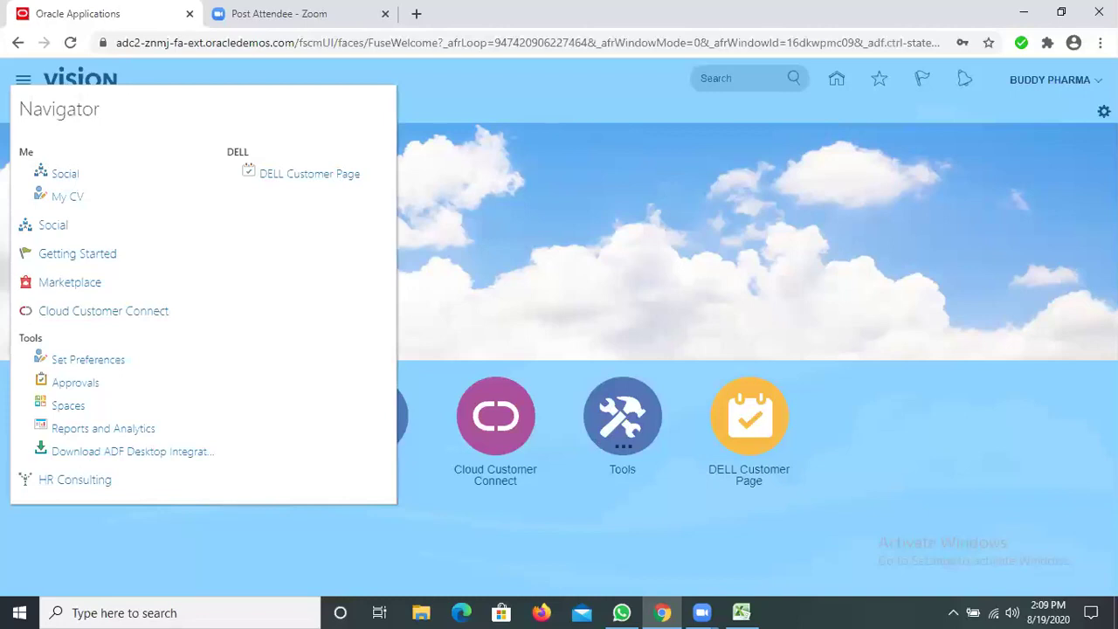
Close the Navigator panel so the home page tiles are visible
left_click(541, 297)
Open the Settings and Actions menu under the user name, then dismiss it
left_click(1051, 79)
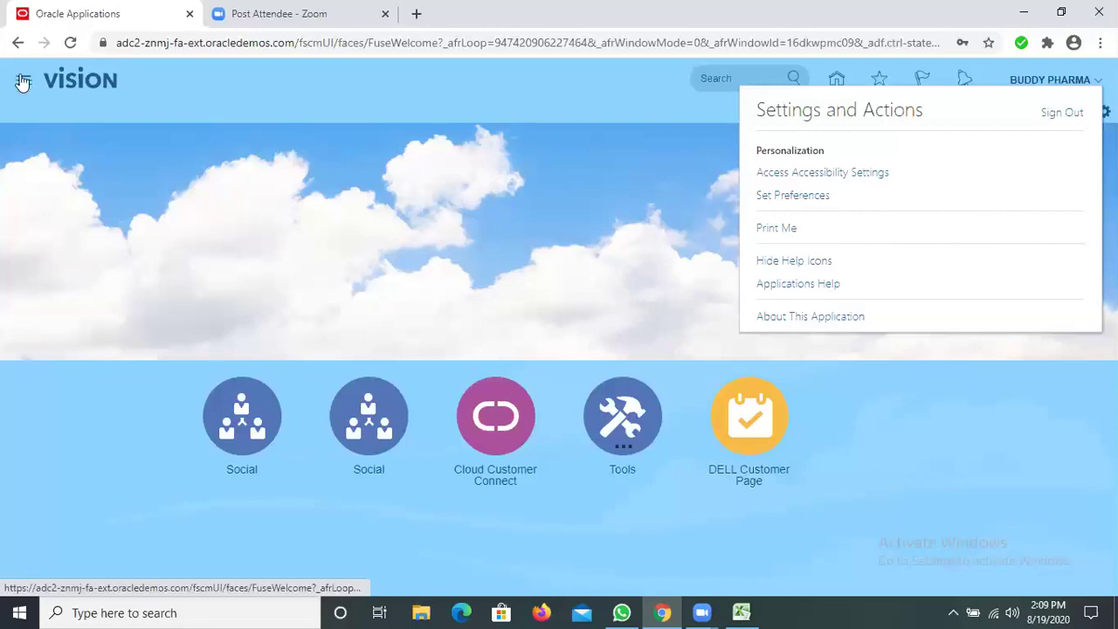
left_click(80, 386)
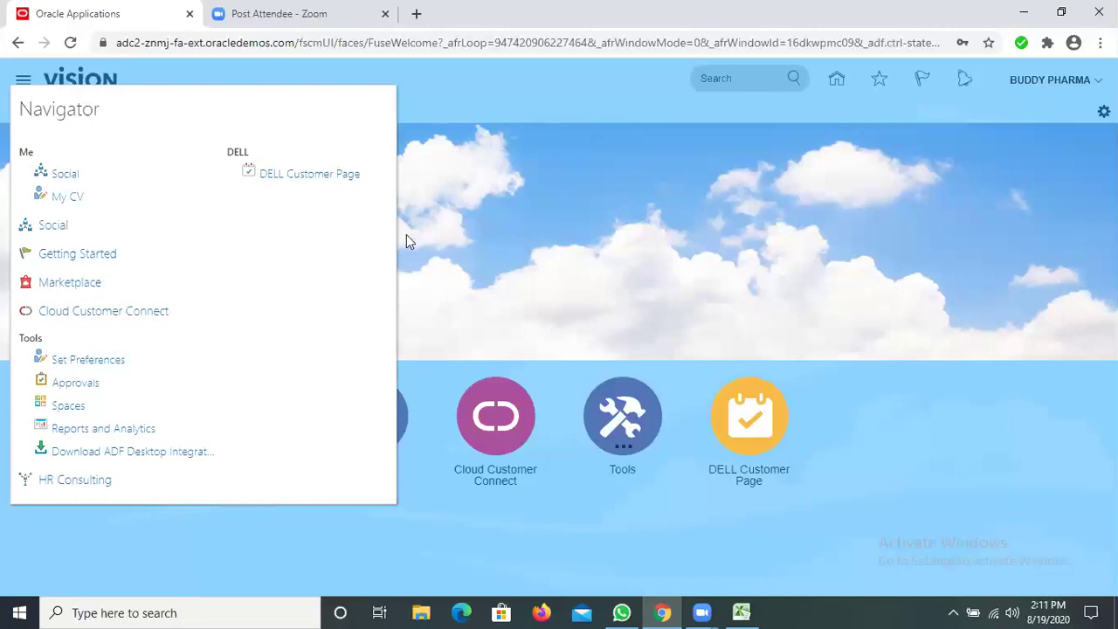
Sign out via Settings and Actions and confirm the single sign-off on Logout Consent
left_click(995, 146)
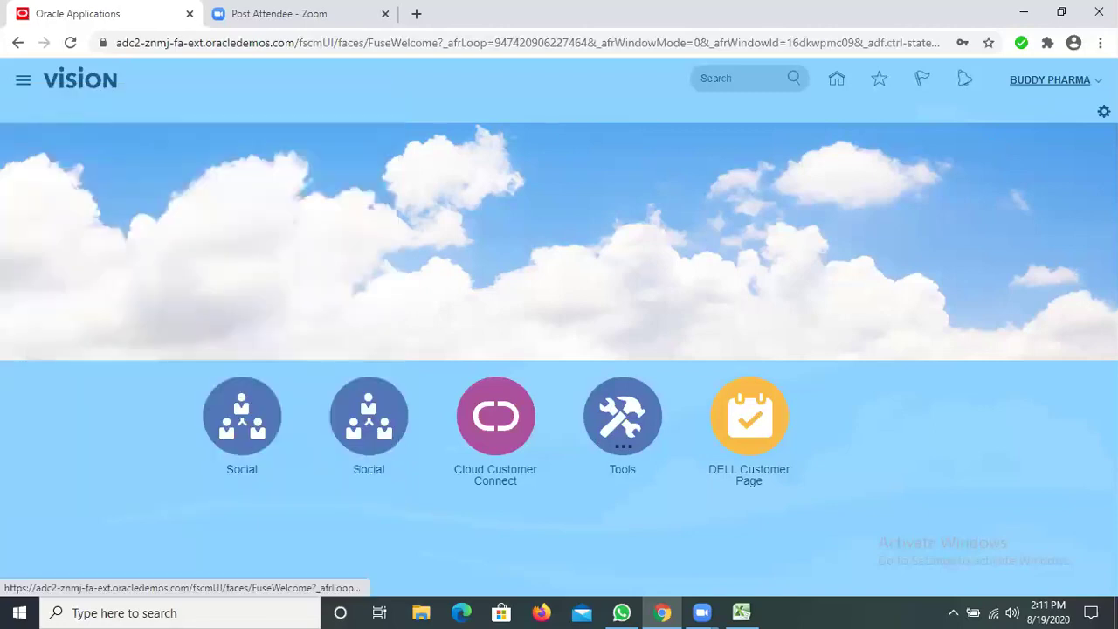
left_click(1099, 109)
left_click(1072, 113)
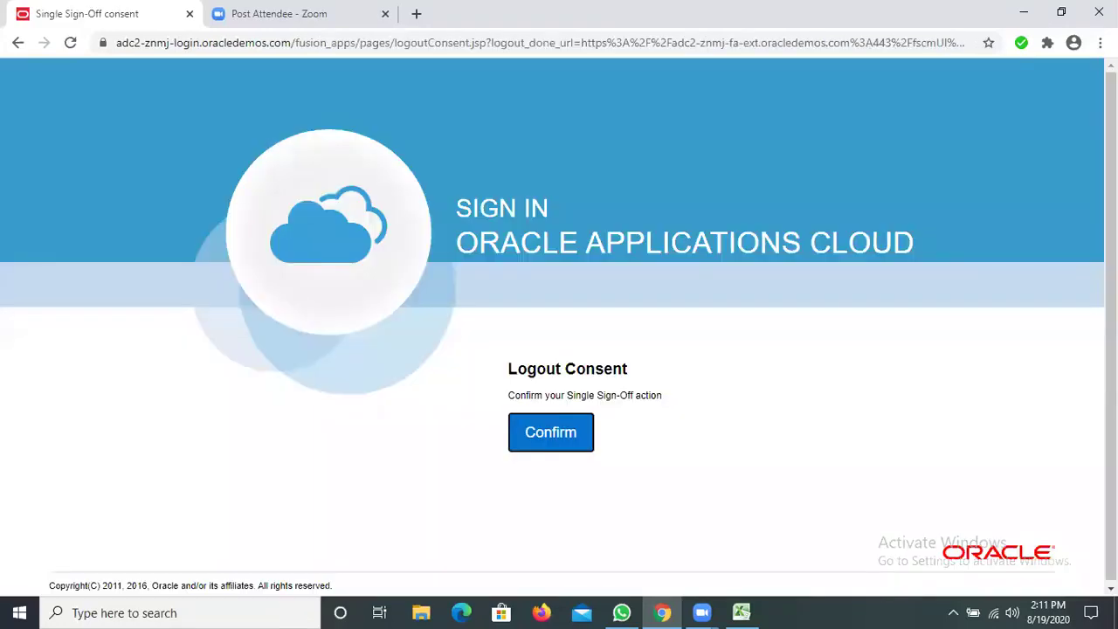
left_click(532, 418)
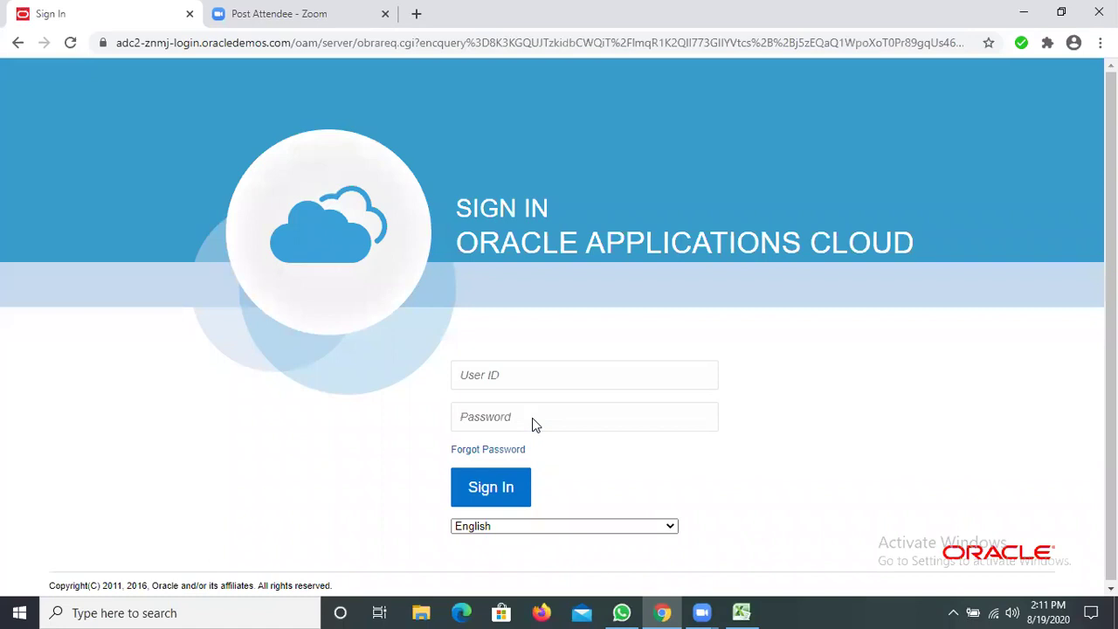
Sign in with the administrator user ID and password
left_click(538, 375)
type("ch")
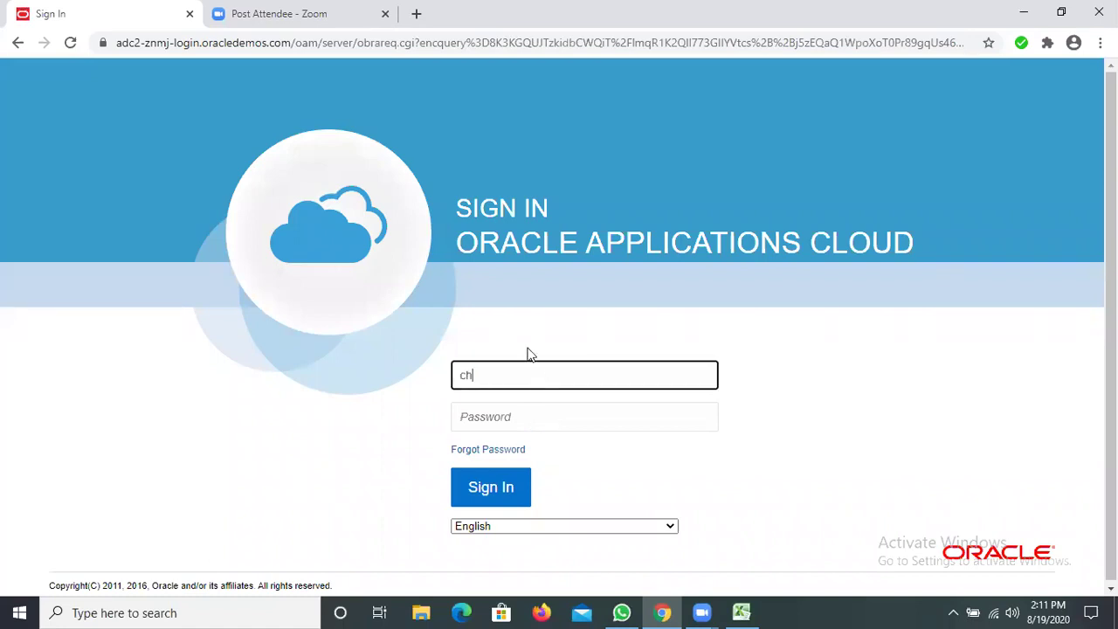
type("n.CHN")
left_click(511, 414)
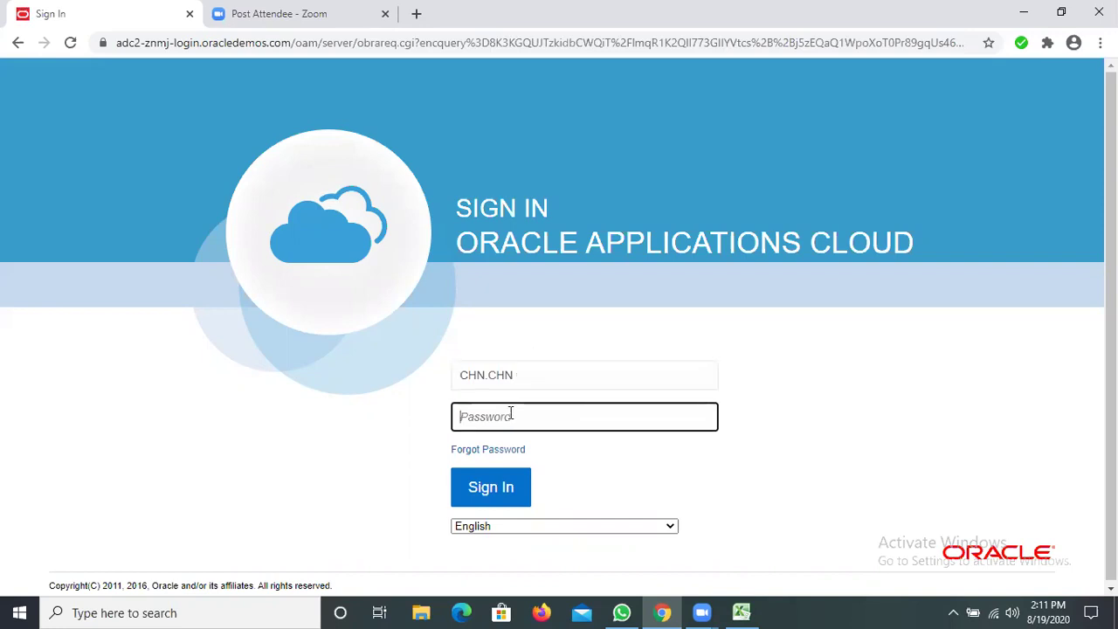
type("•••••••••")
left_click(500, 477)
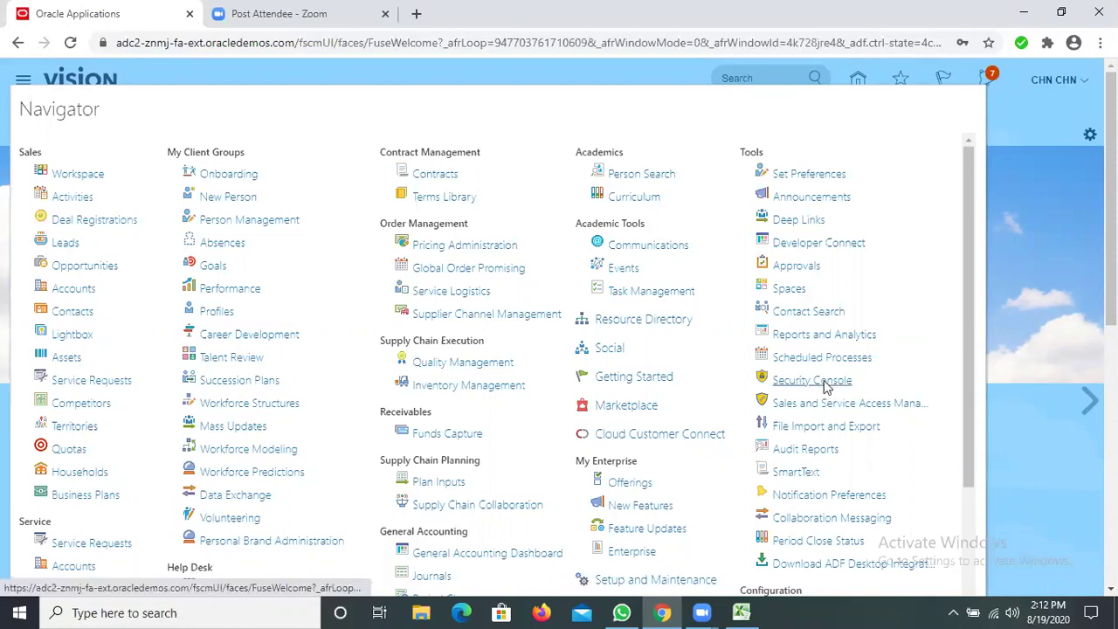
Launch the Security Console from the Navigator's Tools section
left_click(824, 381)
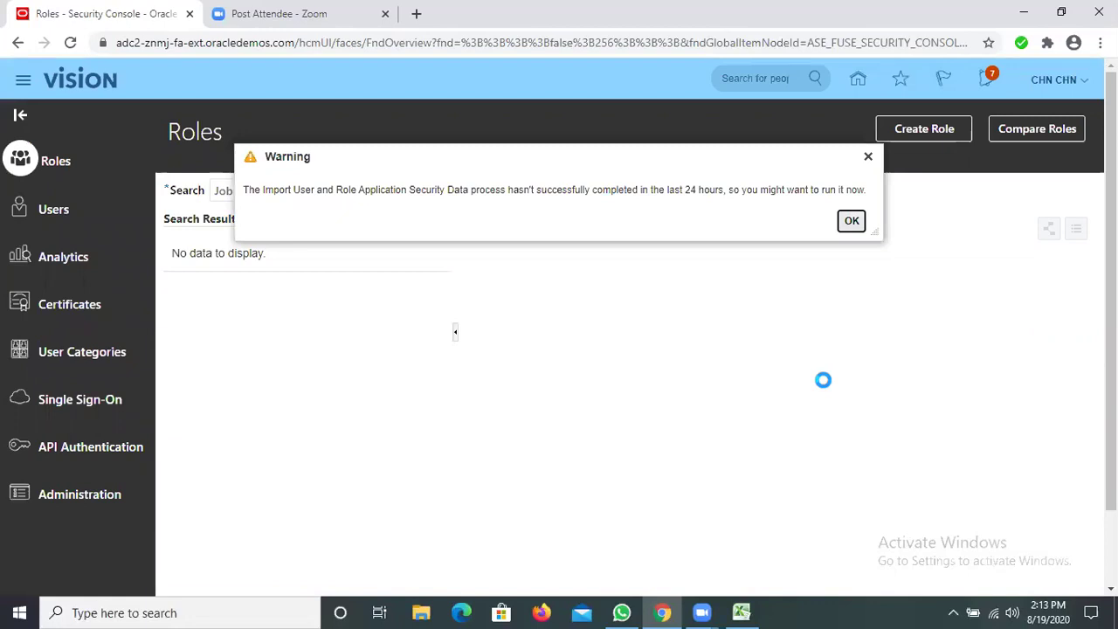
Dismiss the warning that the security data import hasn't run recently
left_click(853, 221)
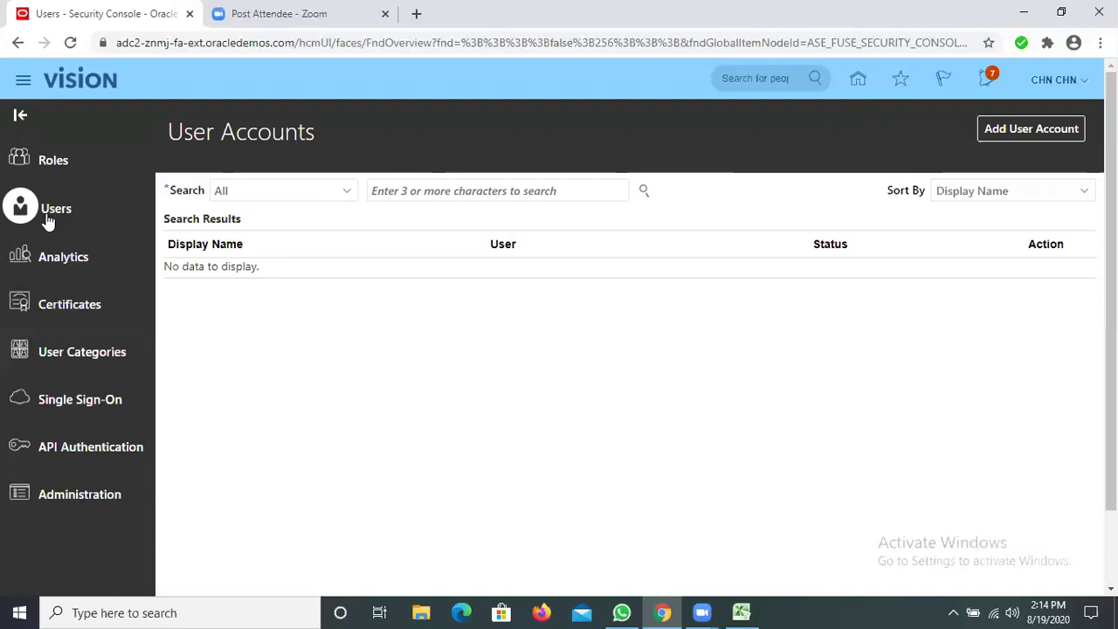
Search User Accounts for the BUDDY PHARMA user and open its account for editing
left_click(397, 190)
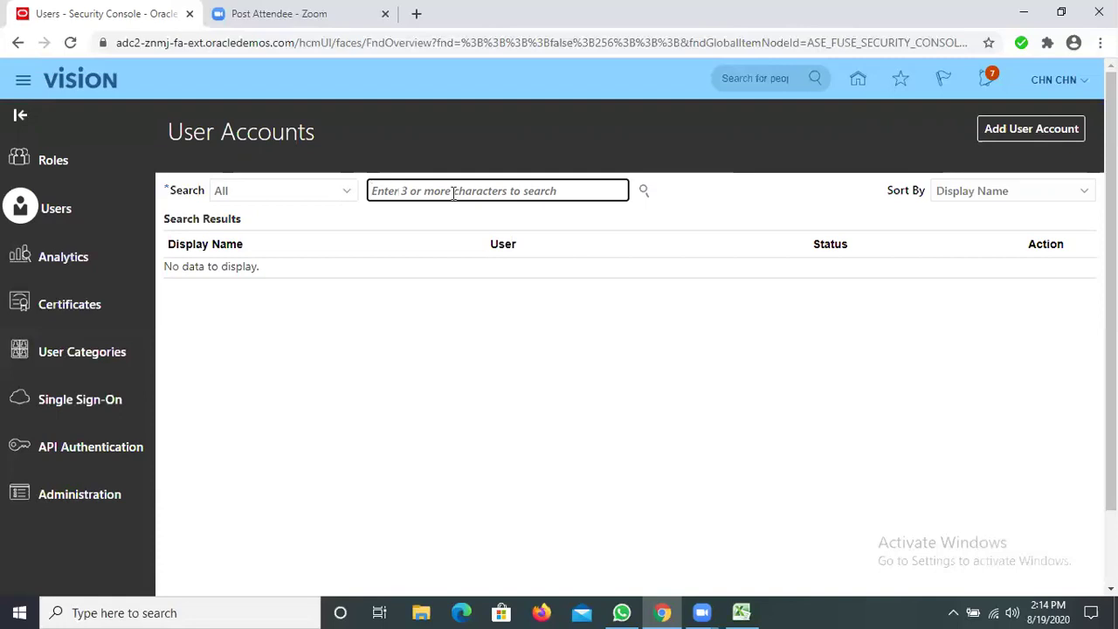
type("ddy.")
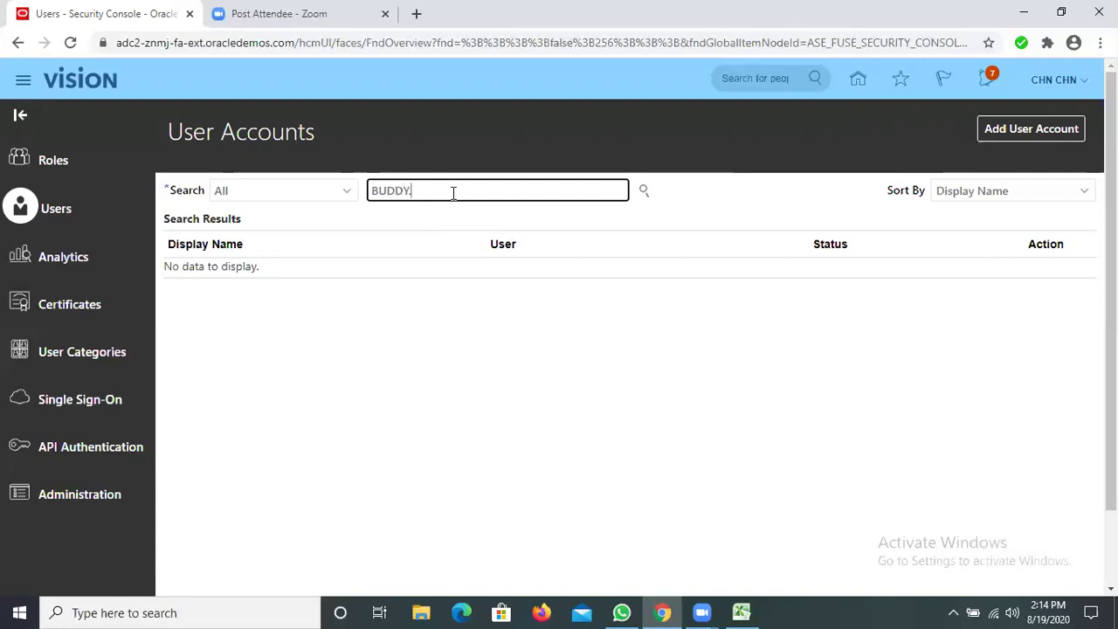
type("buddy")
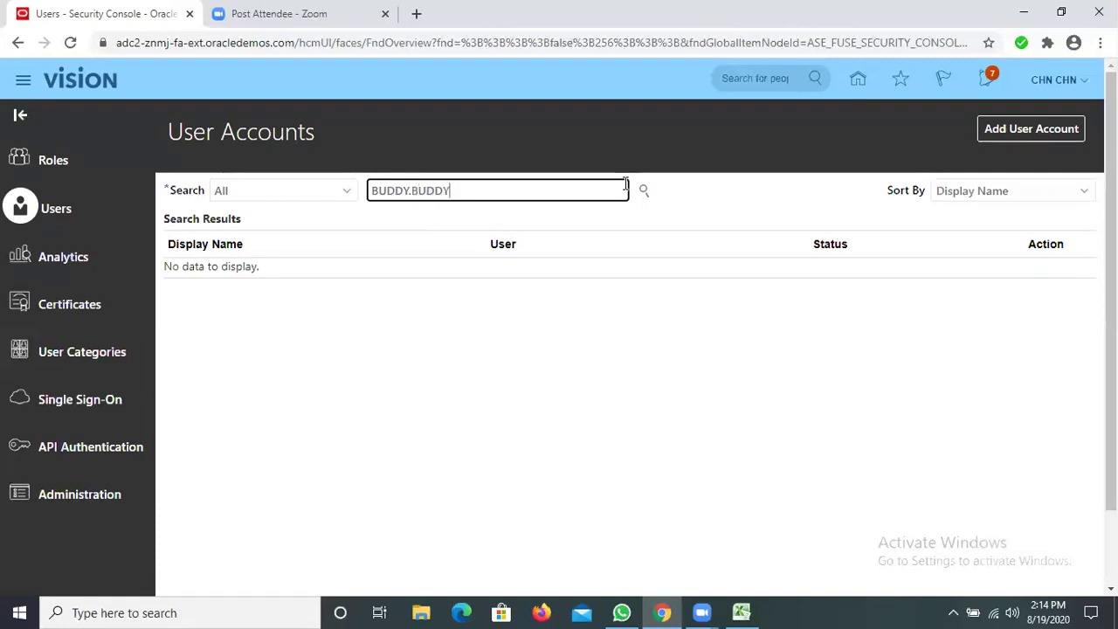
left_click(641, 192)
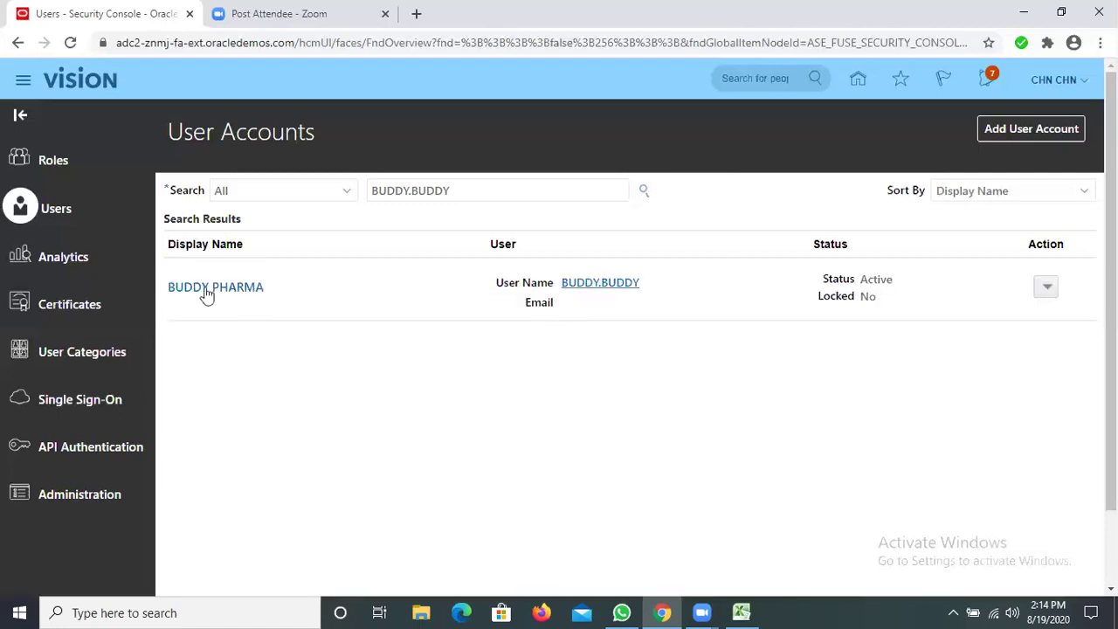
left_click(203, 286)
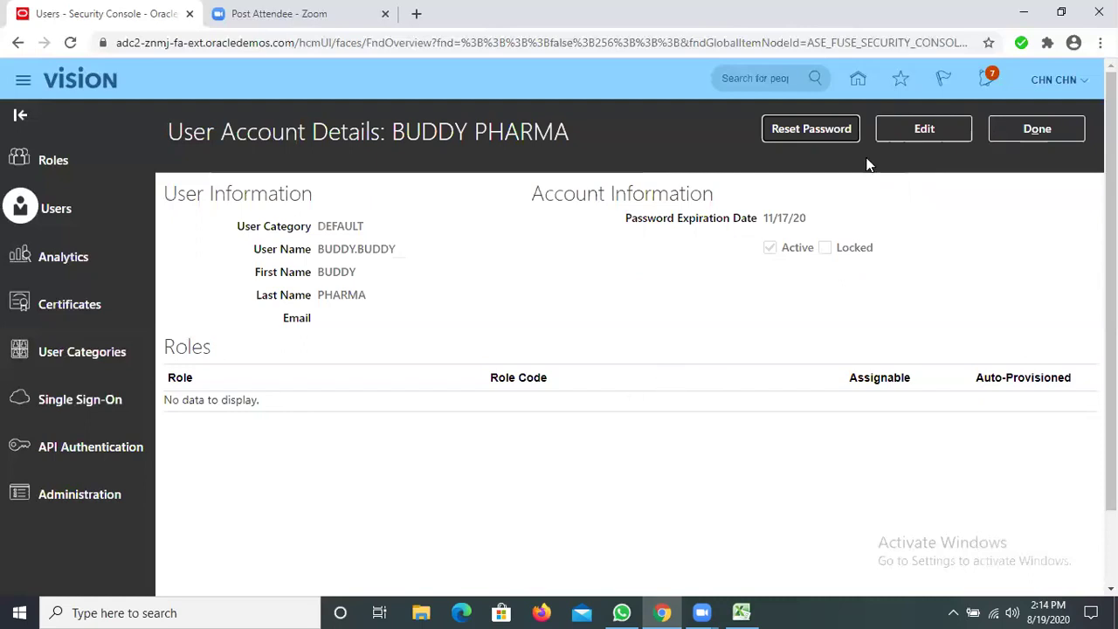
left_click(914, 127)
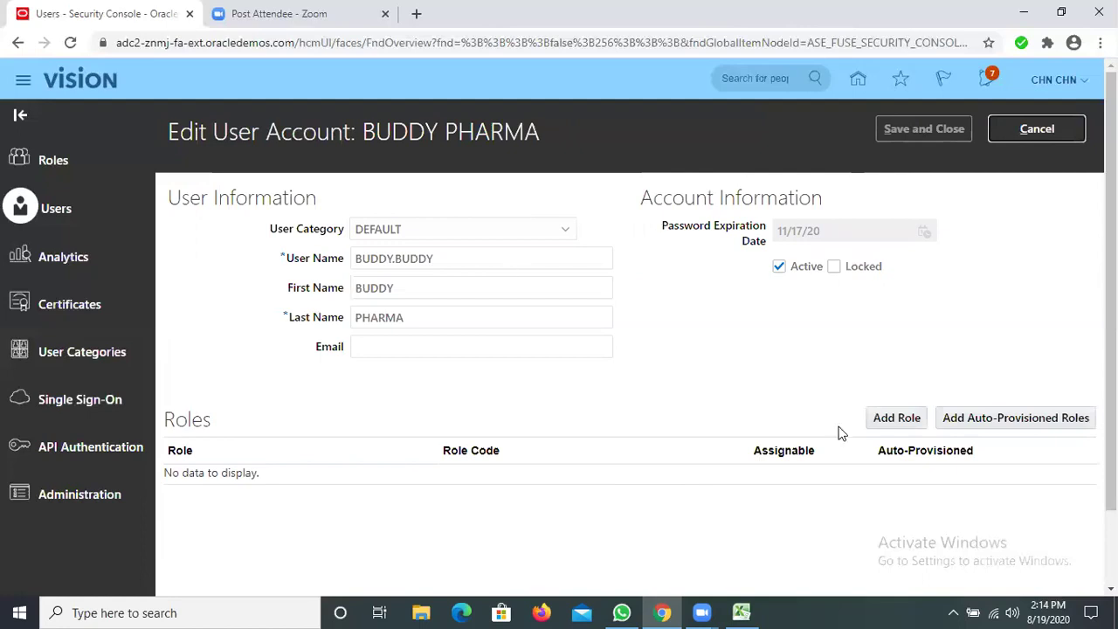
Add the Application Implementation Consultant roles, including ConsultantCopy, to the user account
left_click(882, 424)
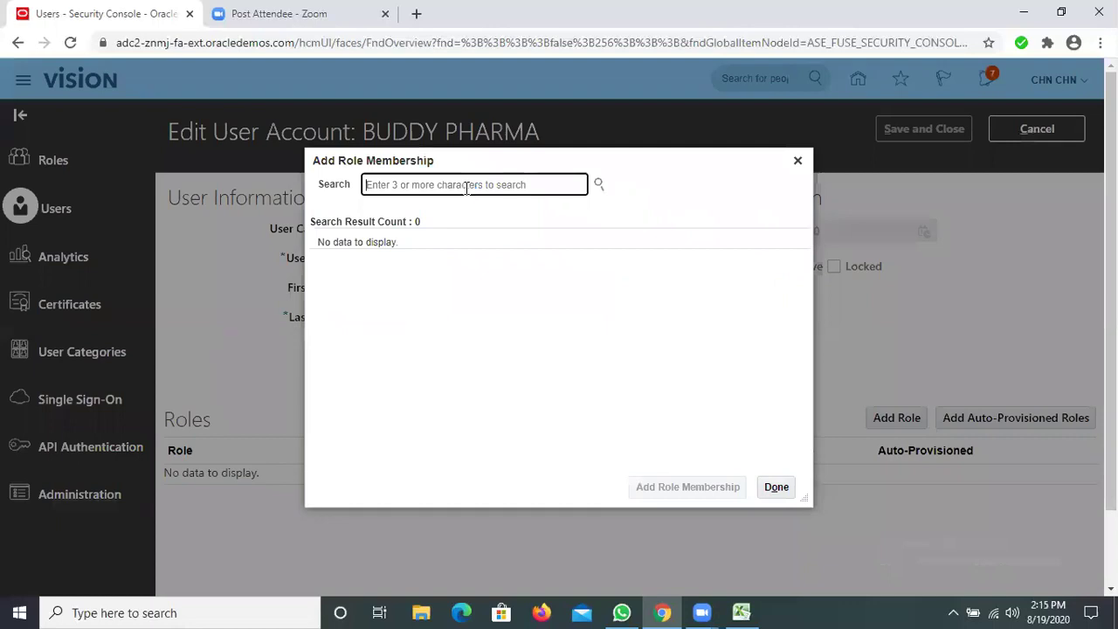
type("APPLICATION IMPLEM")
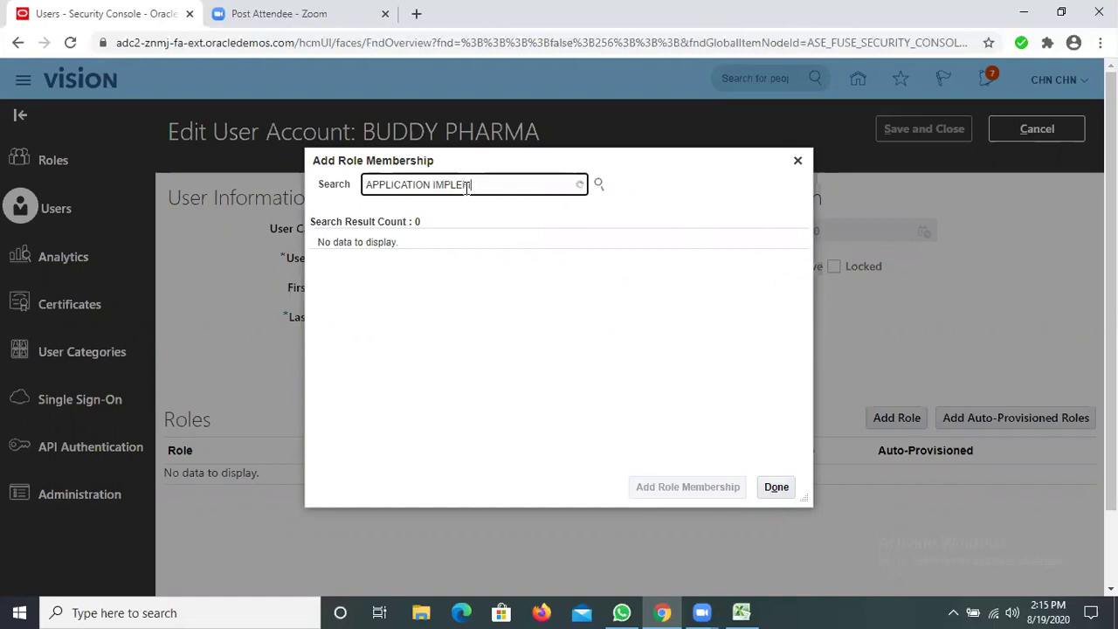
type("ENTATION CON")
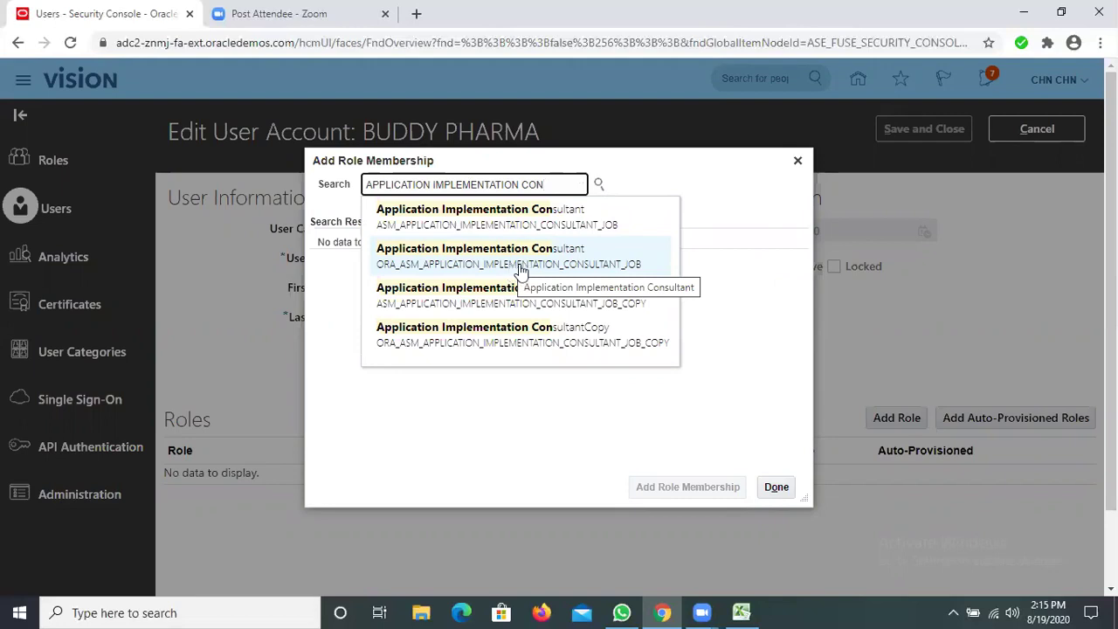
left_click(518, 262)
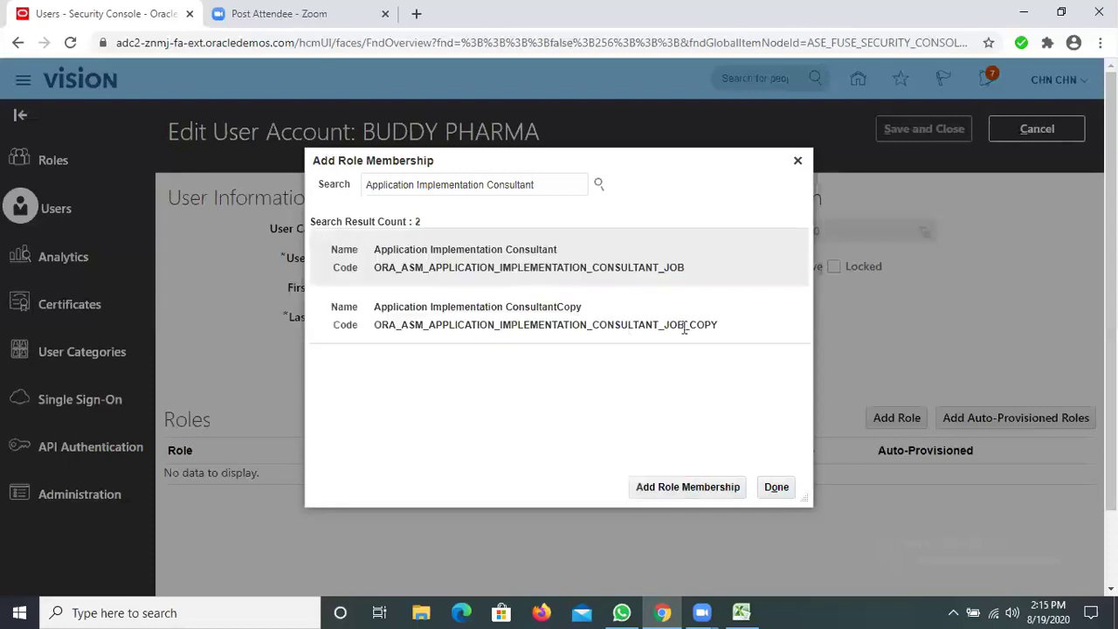
left_click(719, 326)
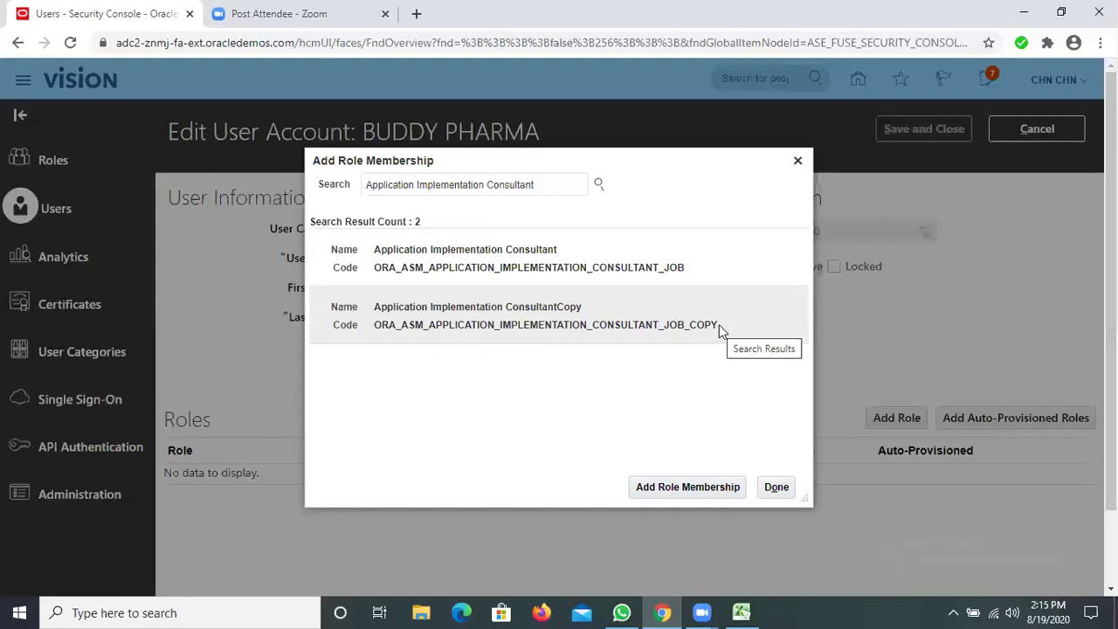
left_click(584, 266)
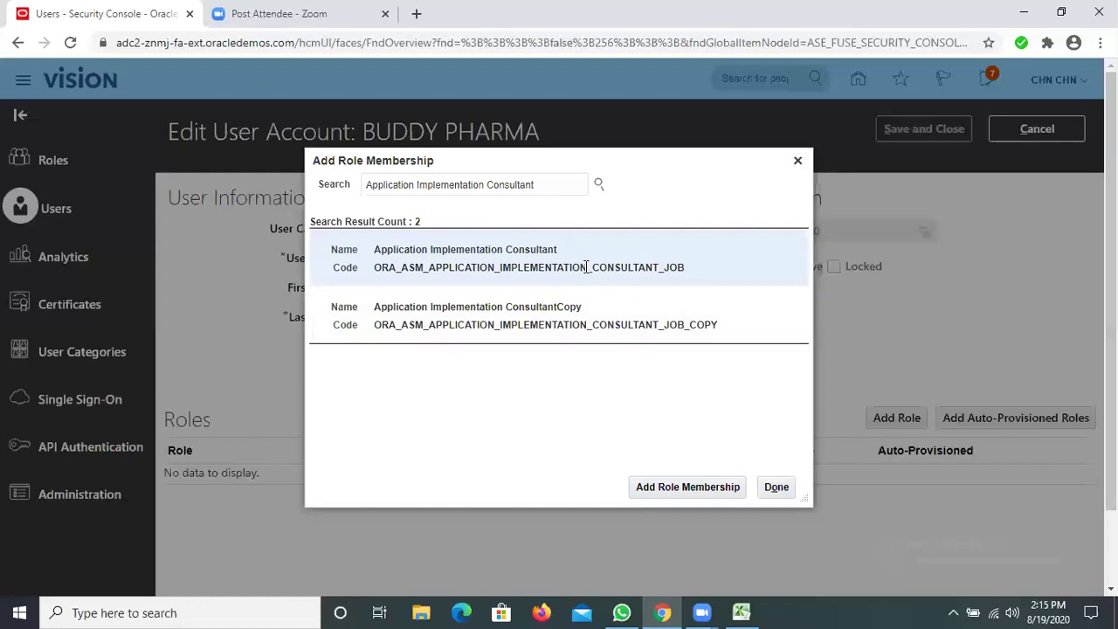
left_click(687, 492)
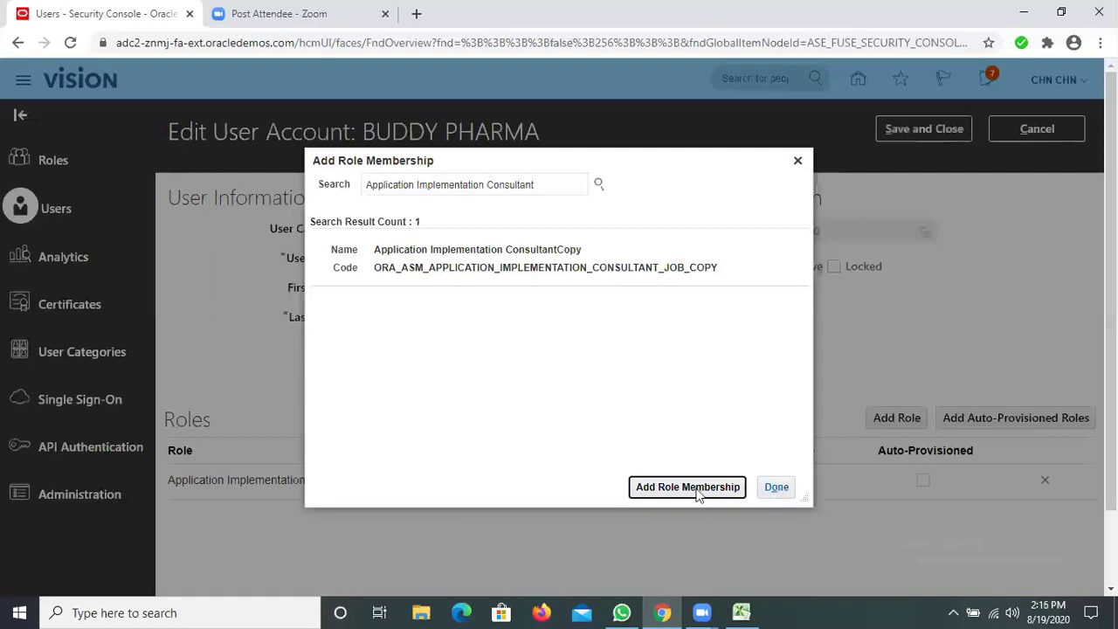
left_click(770, 489)
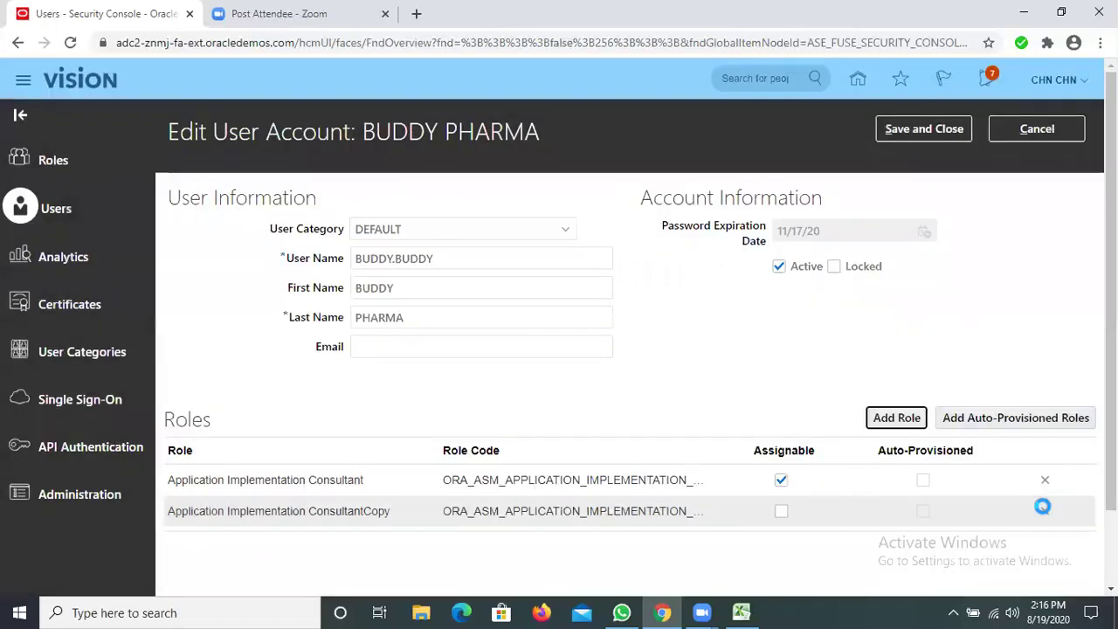
Delete the Application Implementation ConsultantCopy role from the account, confirming the warning
left_click(1044, 511)
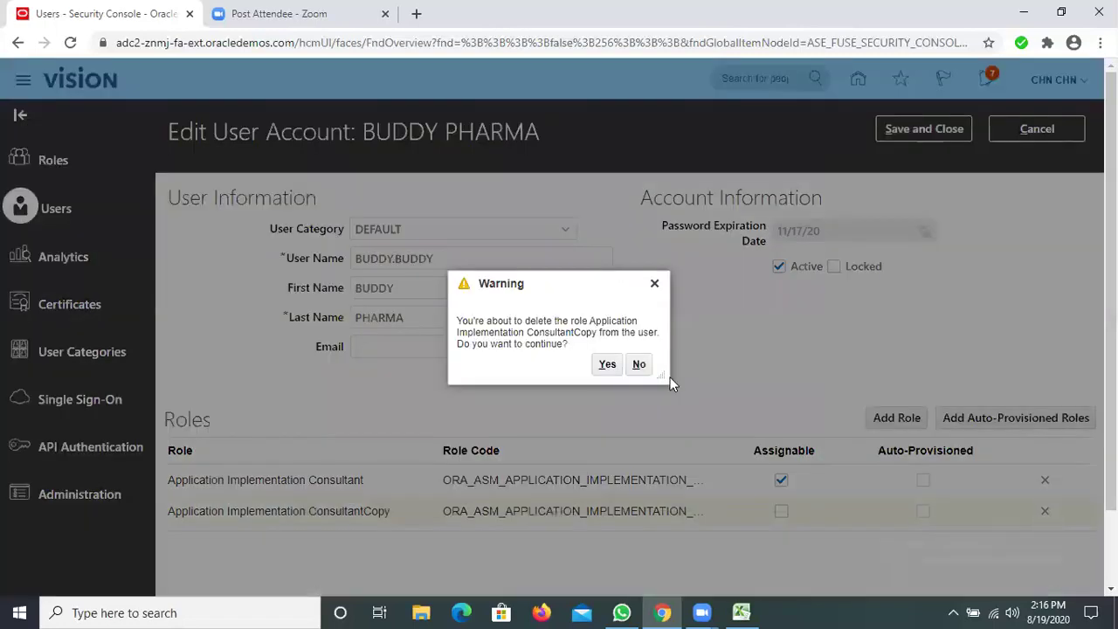
left_click(611, 367)
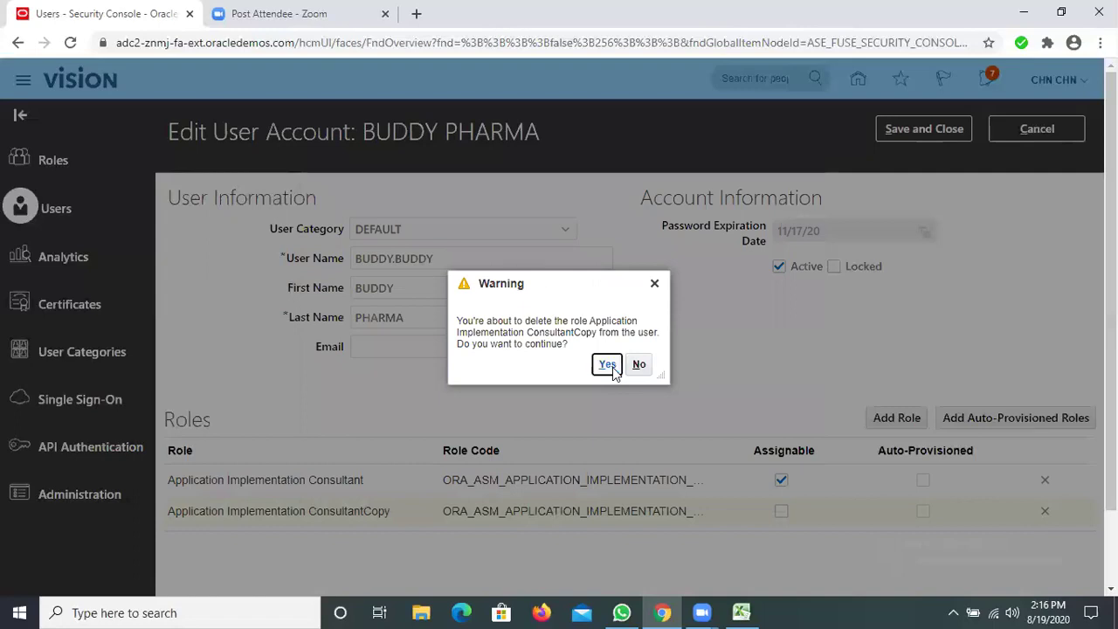
left_click(608, 366)
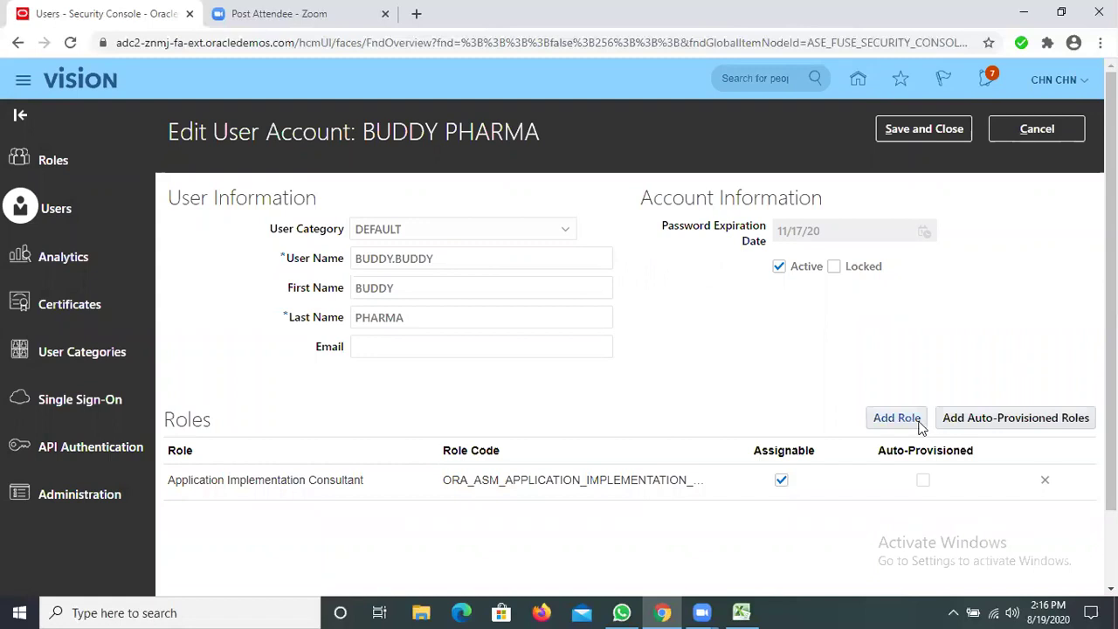
Search the role list for 'IT SECURITY MANAGER', fixing a typo
left_click(891, 421)
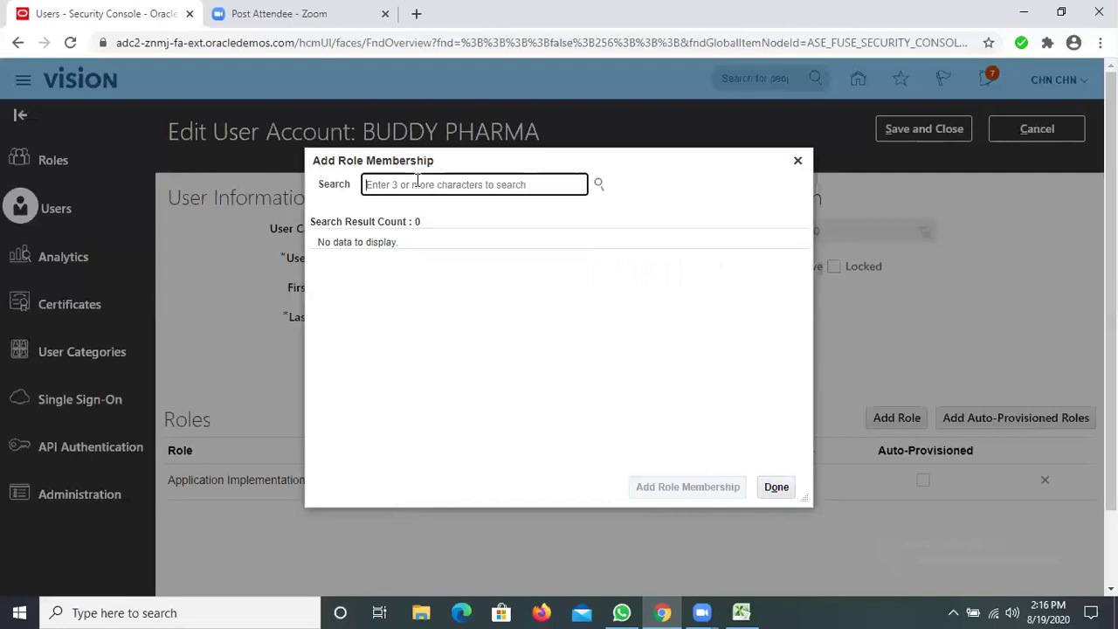
type("ITSEC")
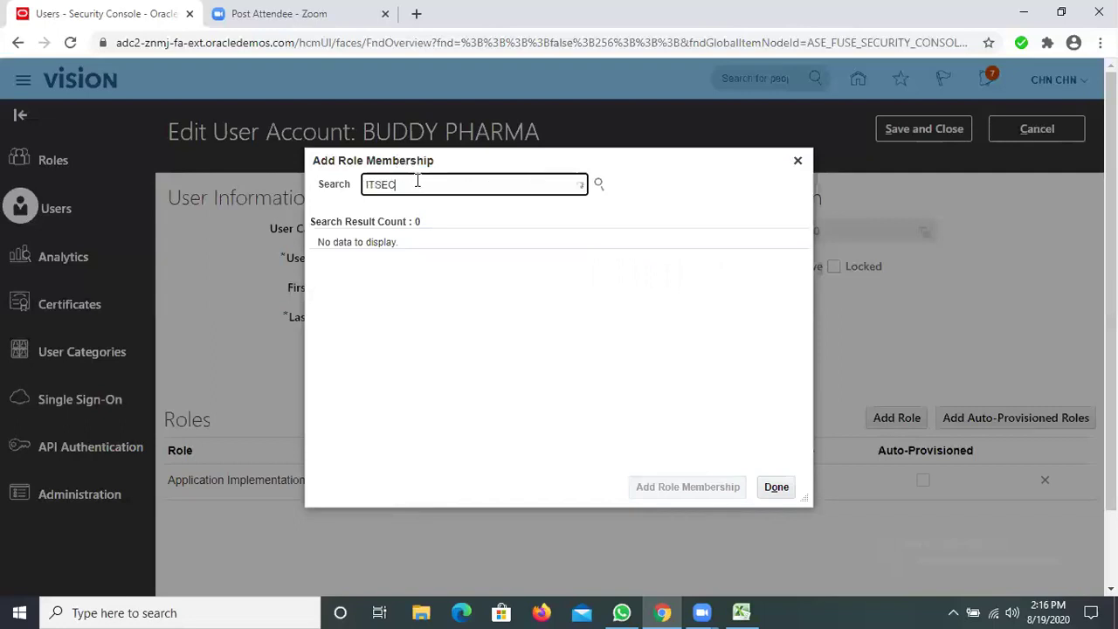
type("UIRY")
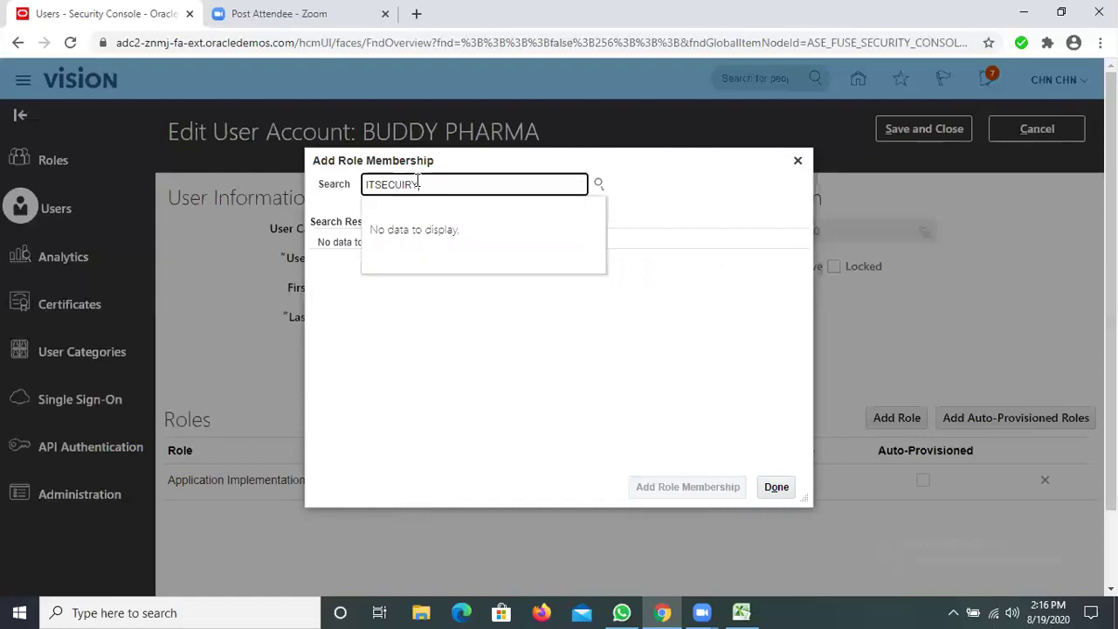
key("BackSpace")
key("BackSpace")
key("BackSpace")
type("RITY MANAGER")
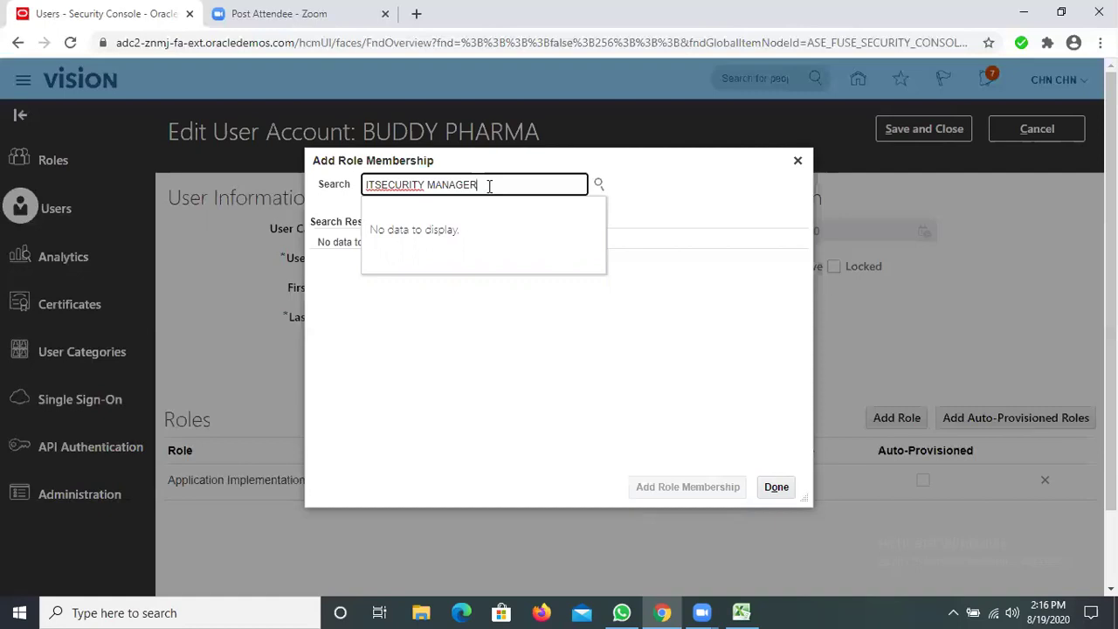
left_click(599, 184)
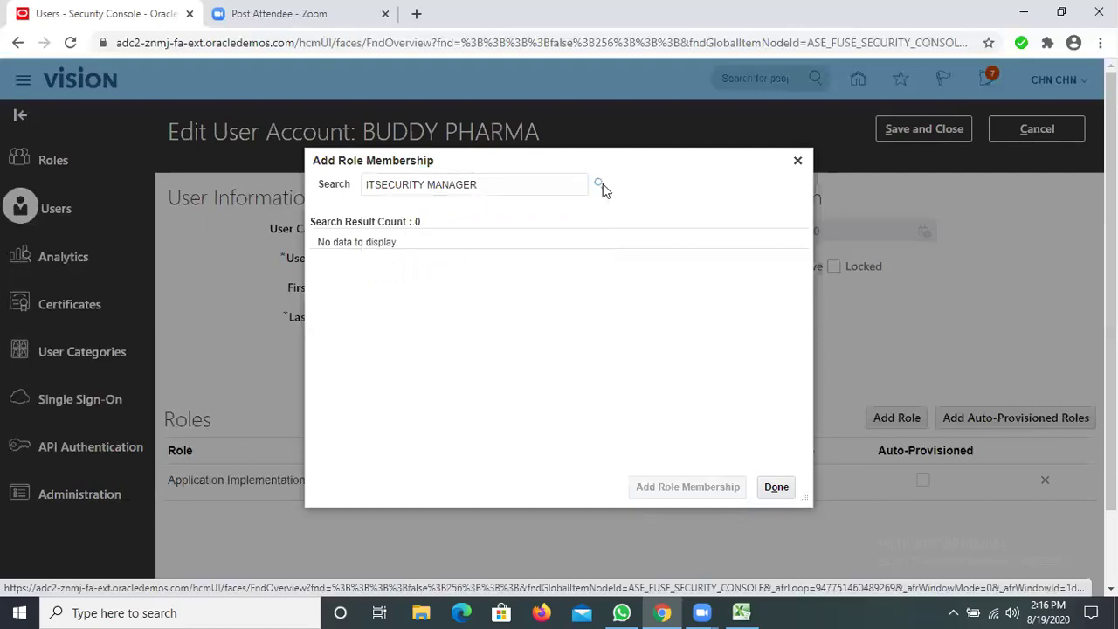
Refine the search to 'IT SECURITY' and add the IT Security Manager role
left_click(347, 194)
type("IIT")
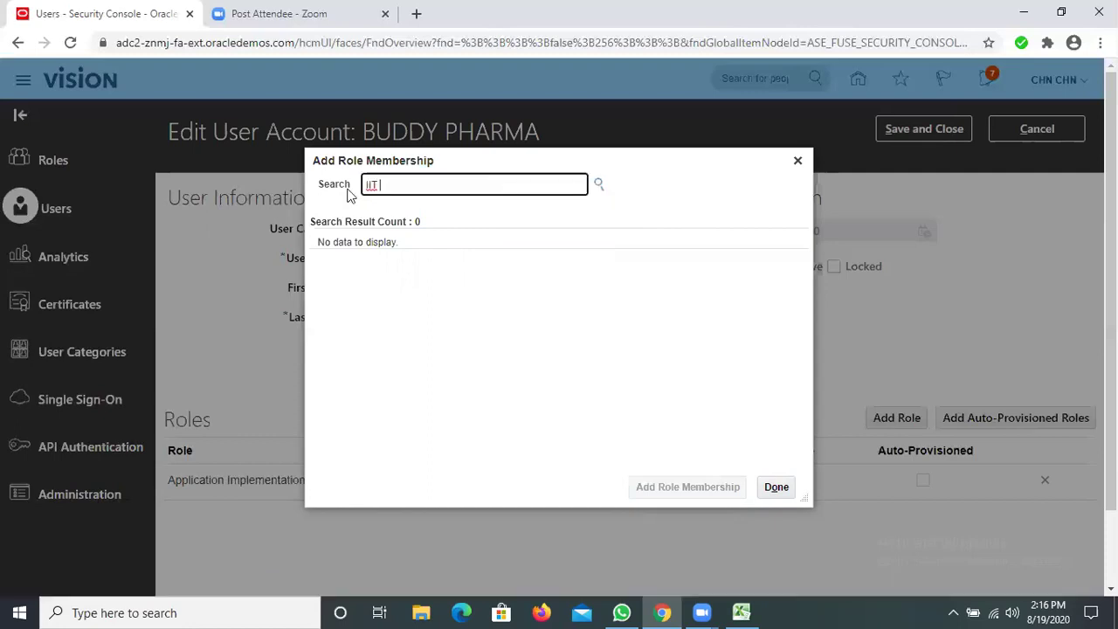
key("BackSpace")
key("BackSpace")
key("BackSpace")
type("T SECURITY")
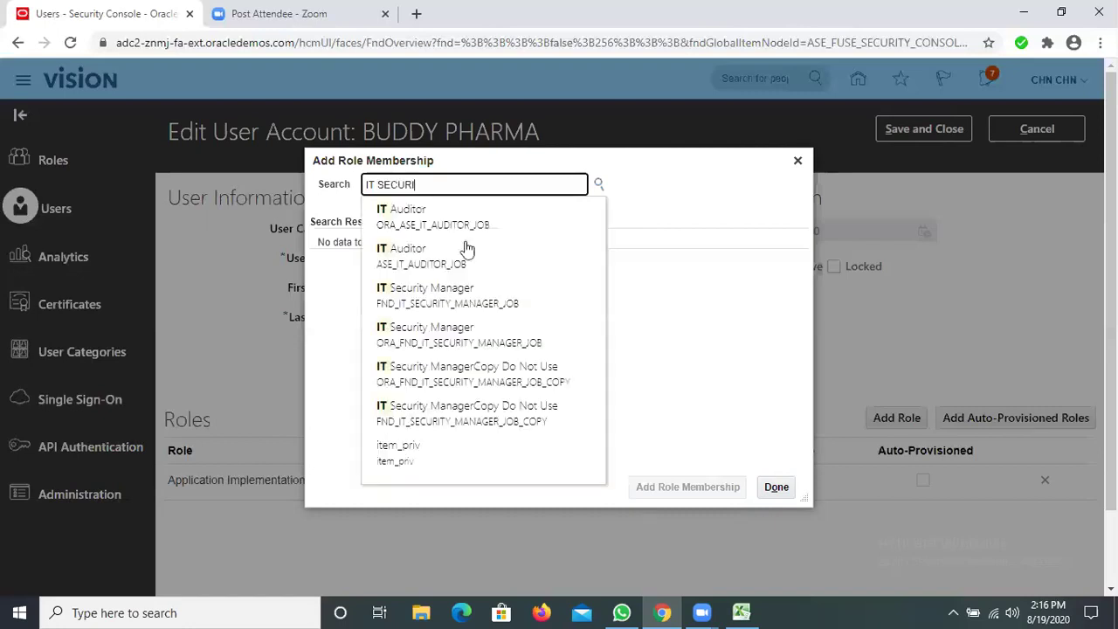
left_click(458, 260)
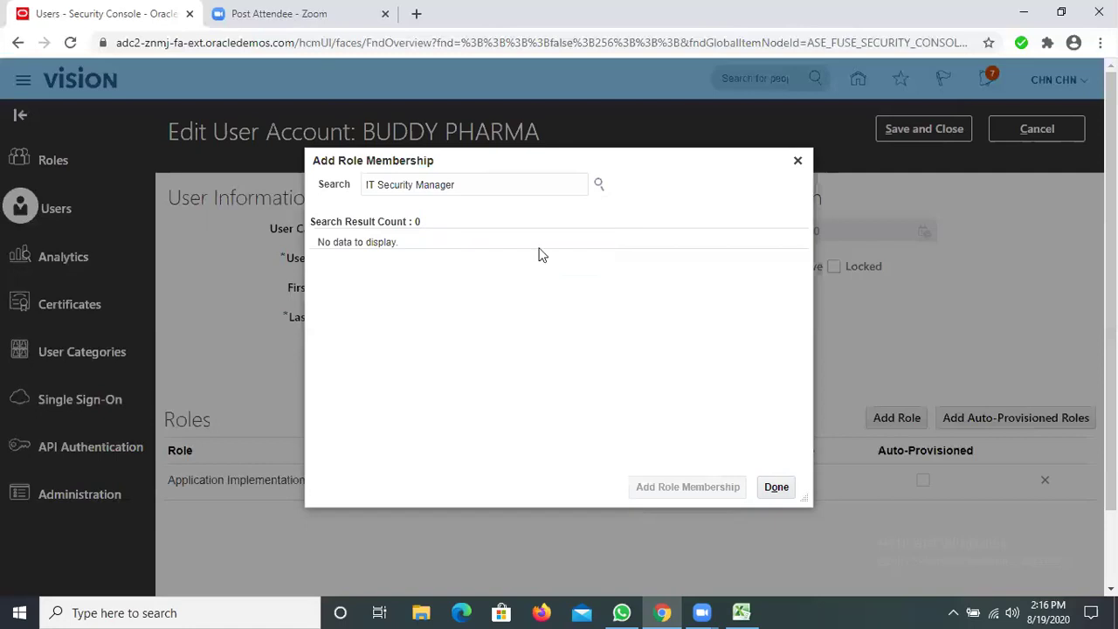
left_click(669, 486)
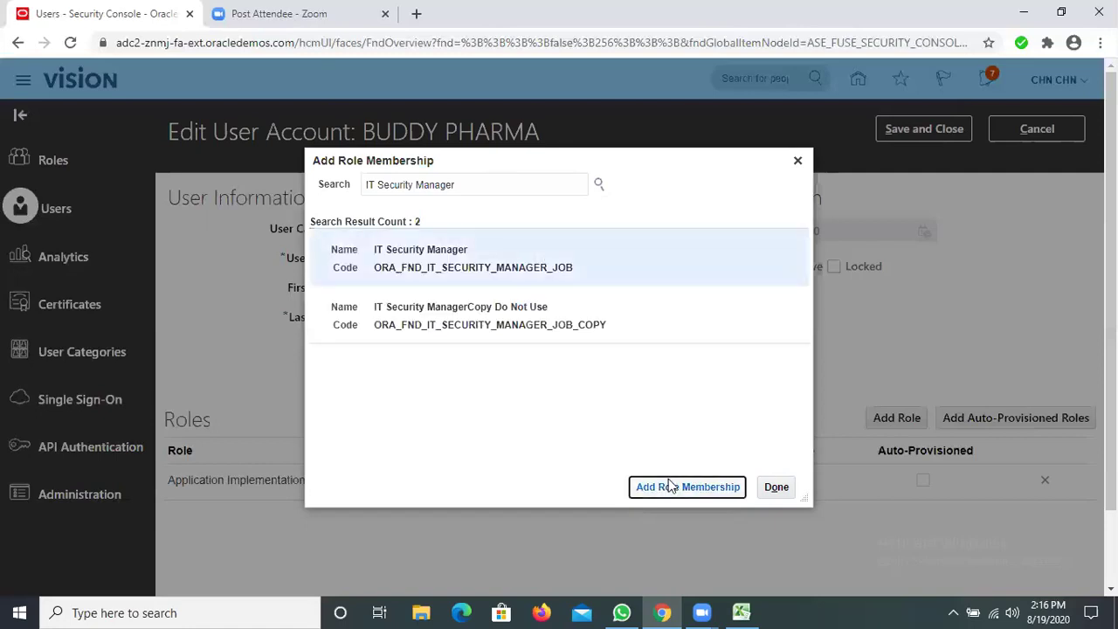
left_click(778, 488)
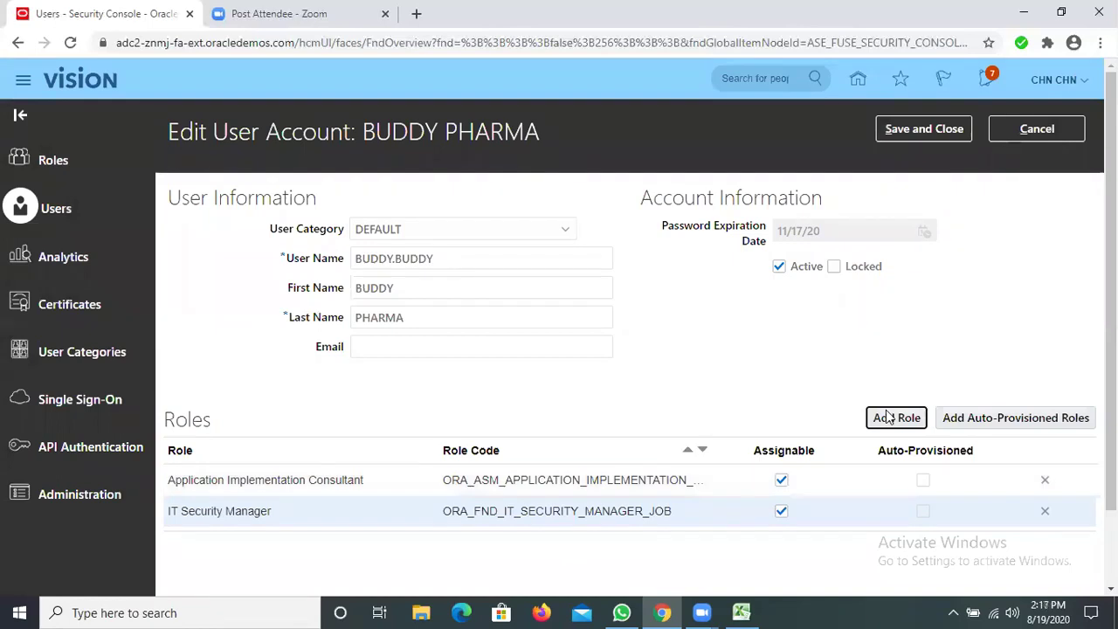
Add the Employee role to the user account as its third role
left_click(893, 421)
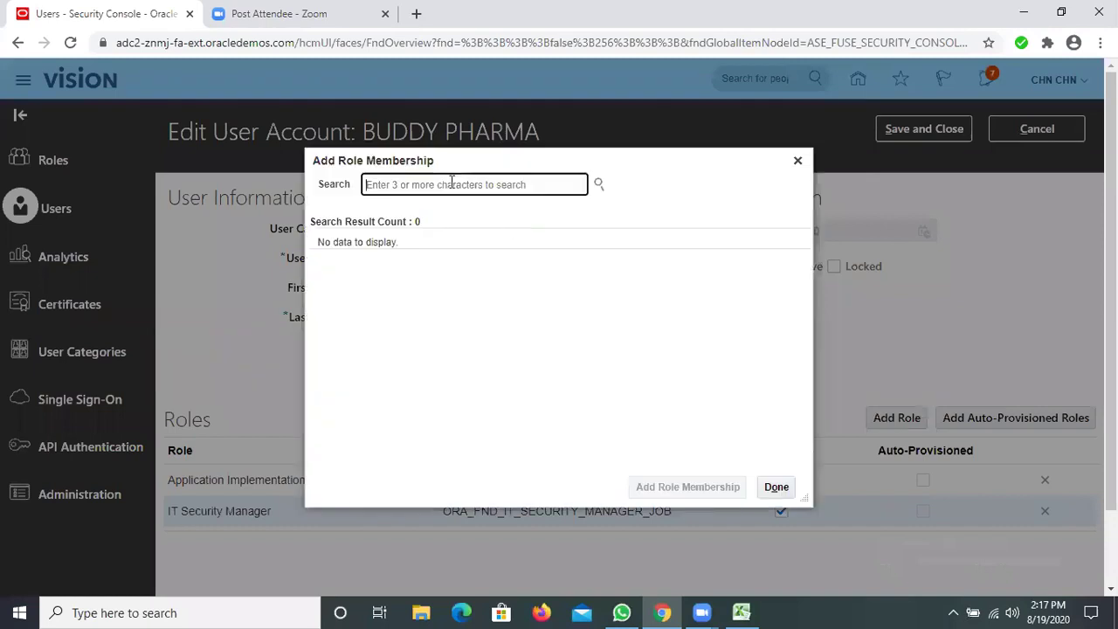
type("EMPLOY")
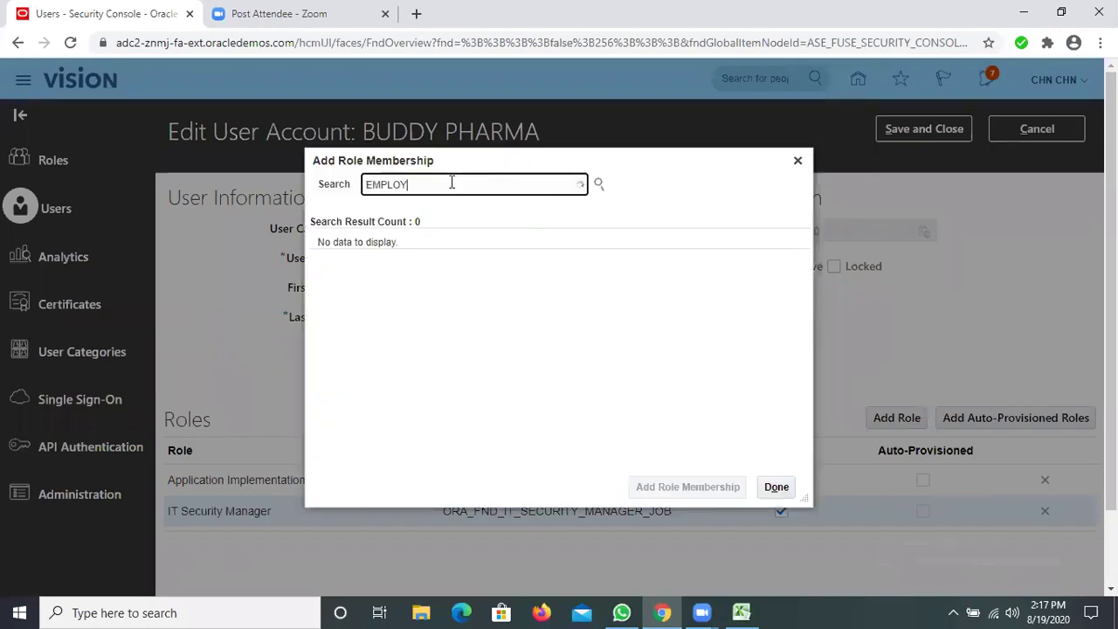
type("EE")
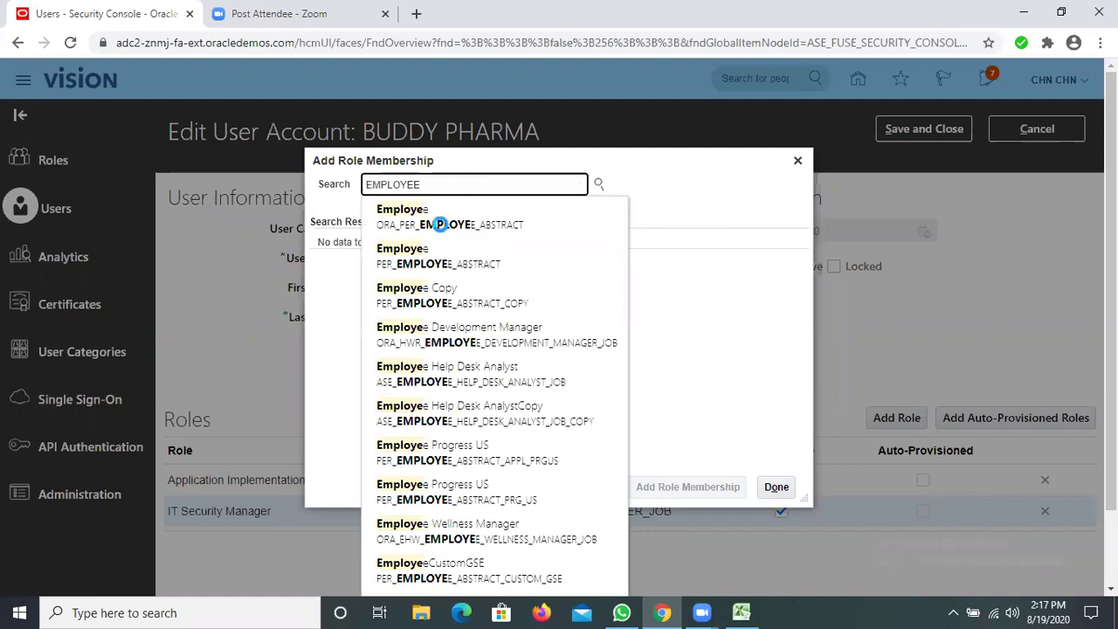
left_click(443, 230)
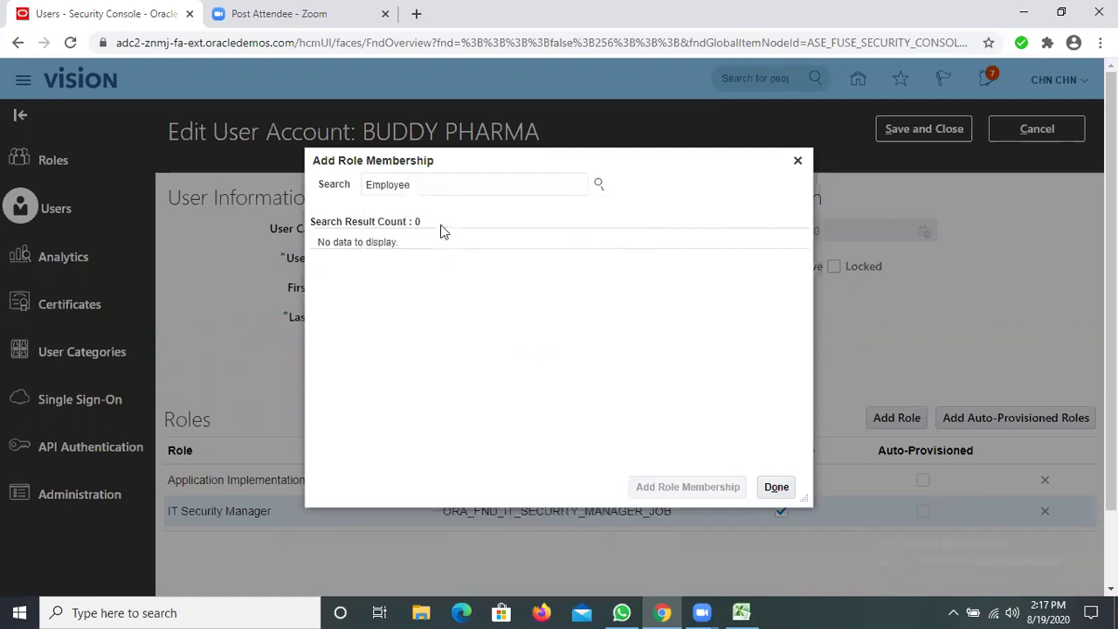
left_click(664, 496)
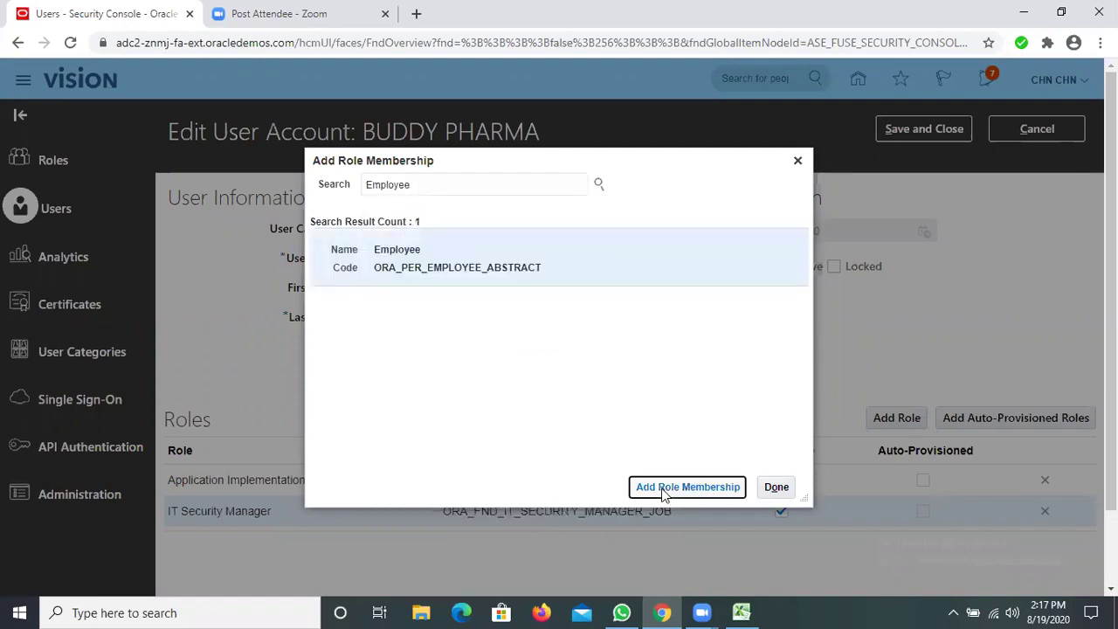
left_click(777, 487)
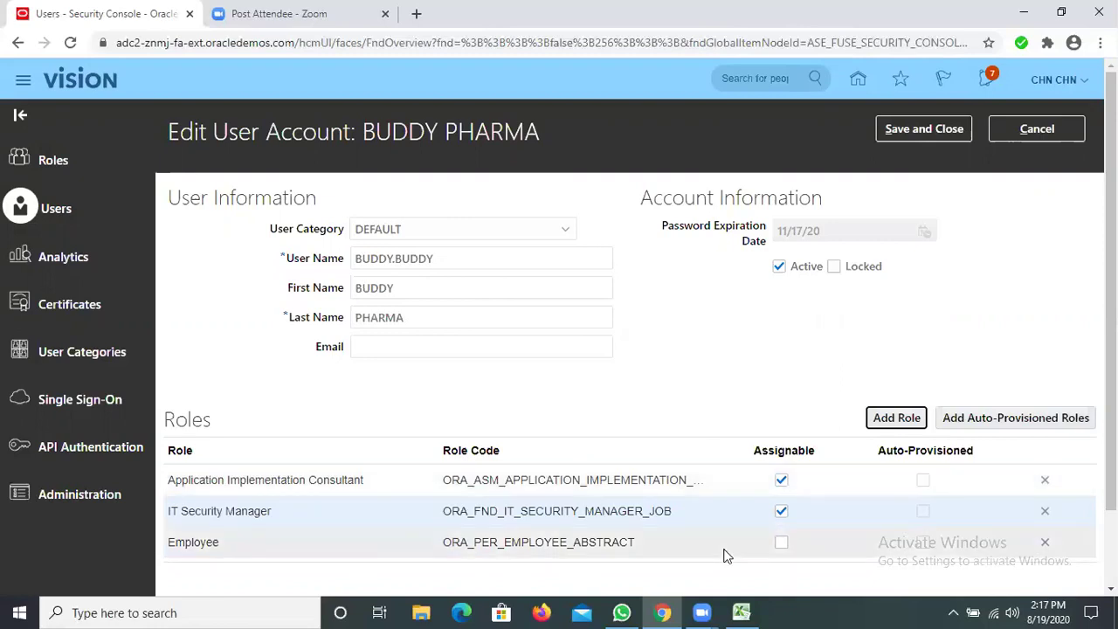
Save the user account changes, then sign out from the user menu to the Logout Consent page
left_click(931, 137)
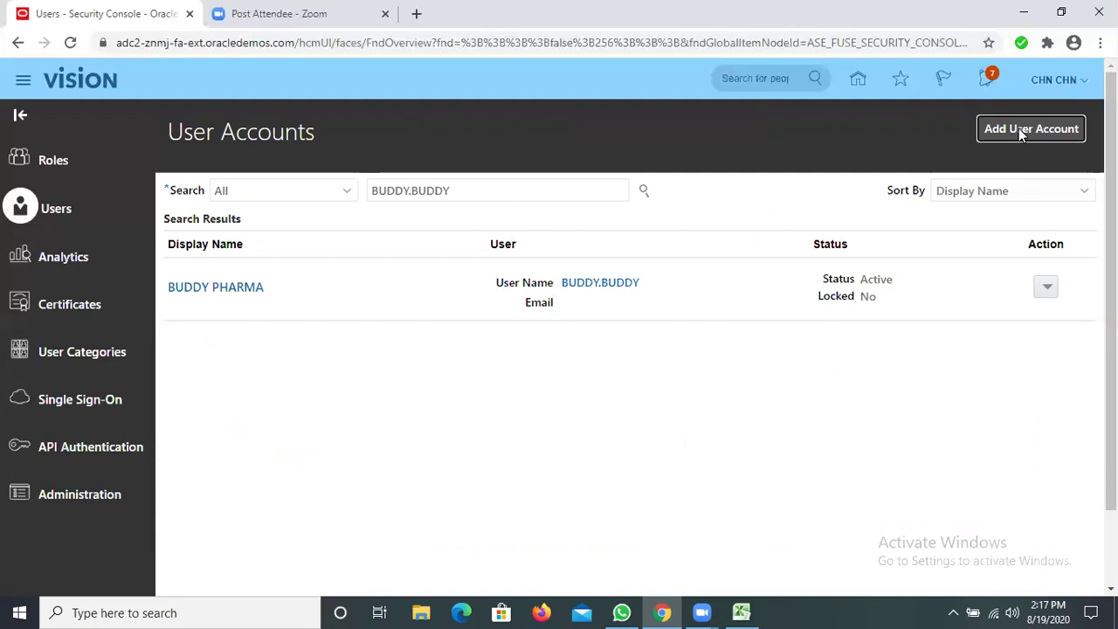
left_click(1083, 83)
left_click(1086, 83)
left_click(1086, 83)
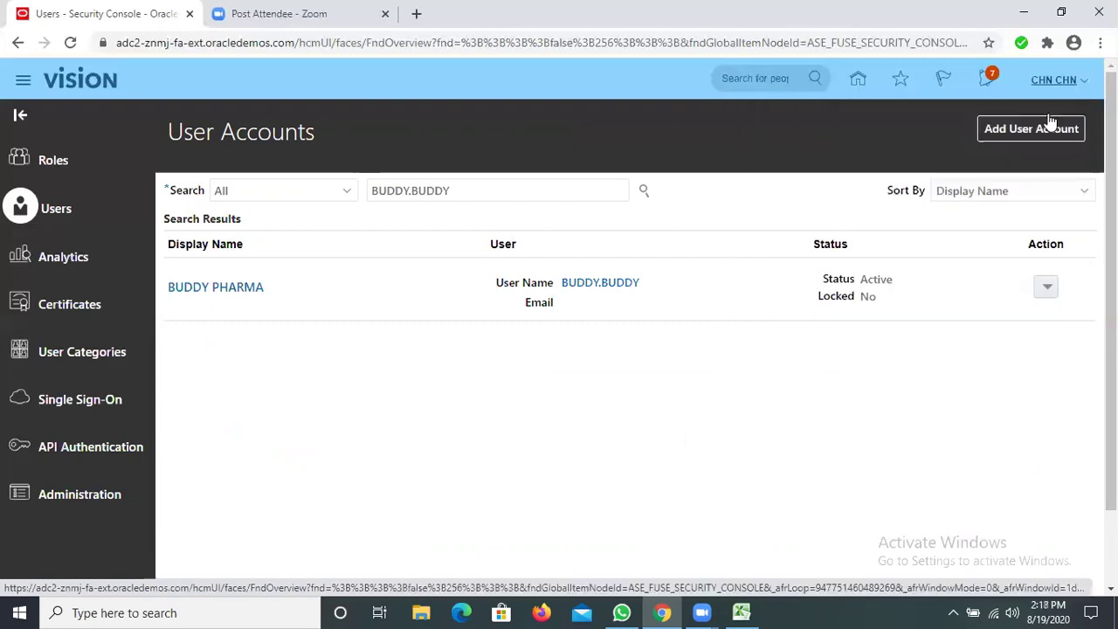
left_click(1051, 113)
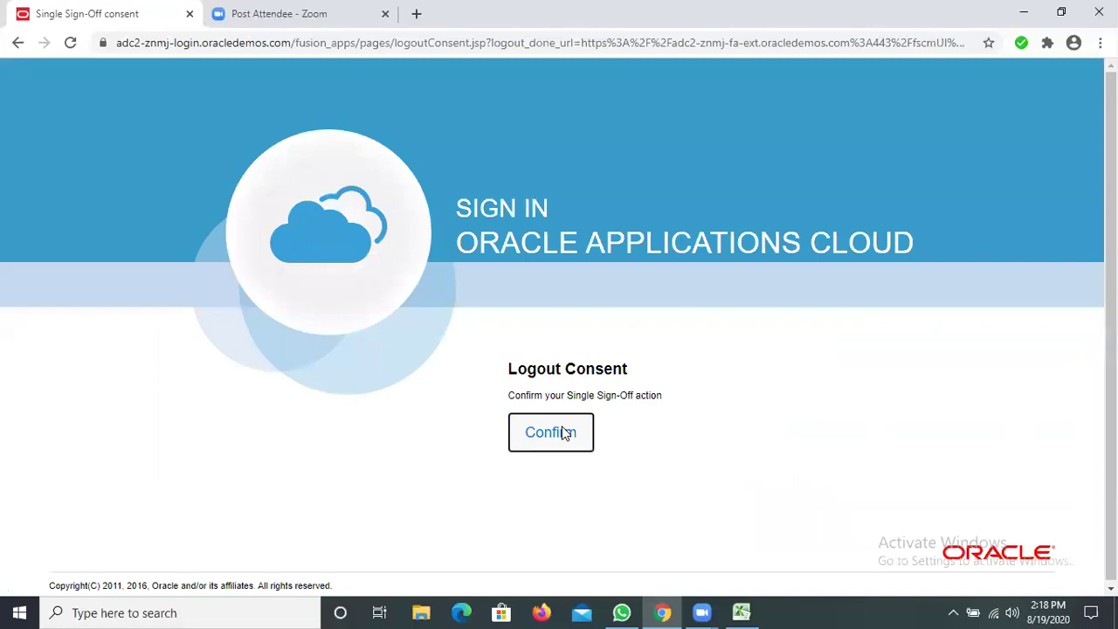
Confirm single sign-off and sign back in with the new user's ID and password
left_click(564, 435)
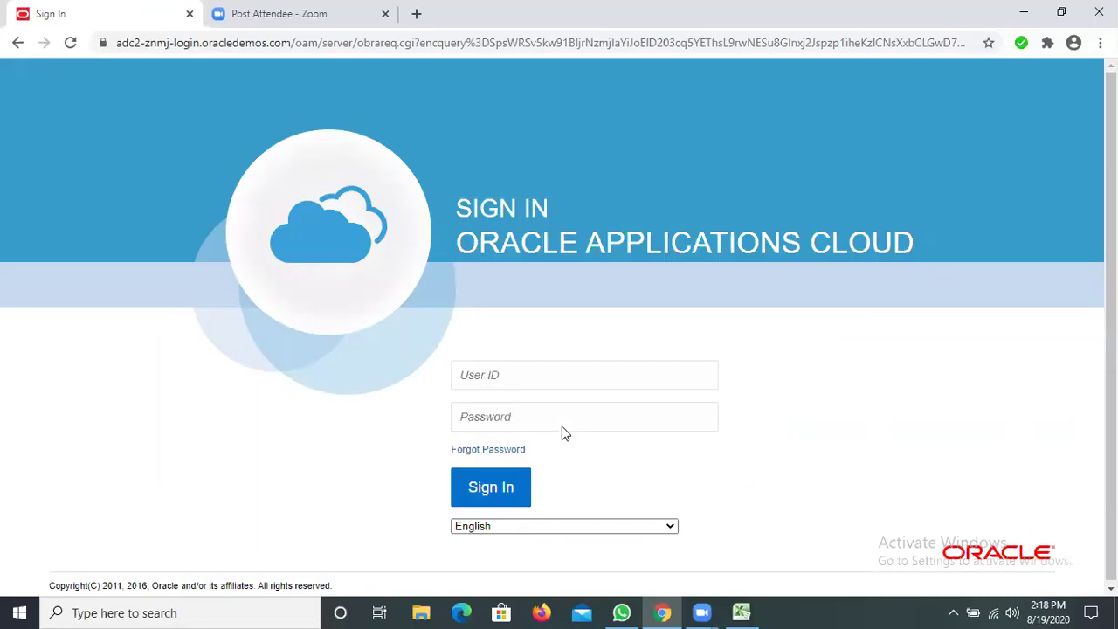
left_click(525, 374)
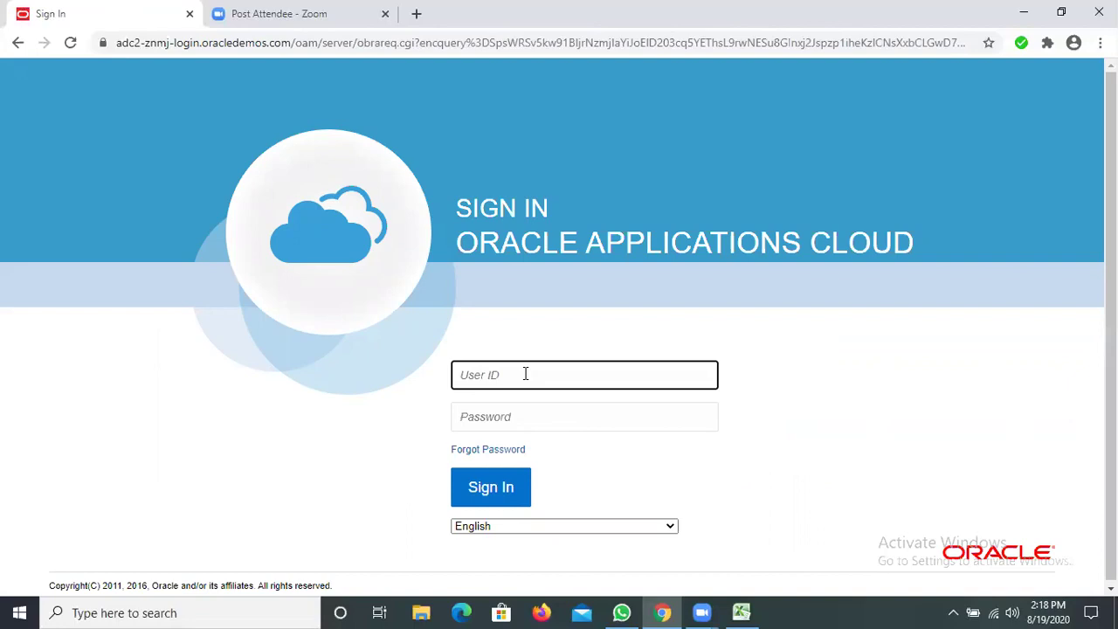
type("BUDDY.BUDDY")
left_click(512, 416)
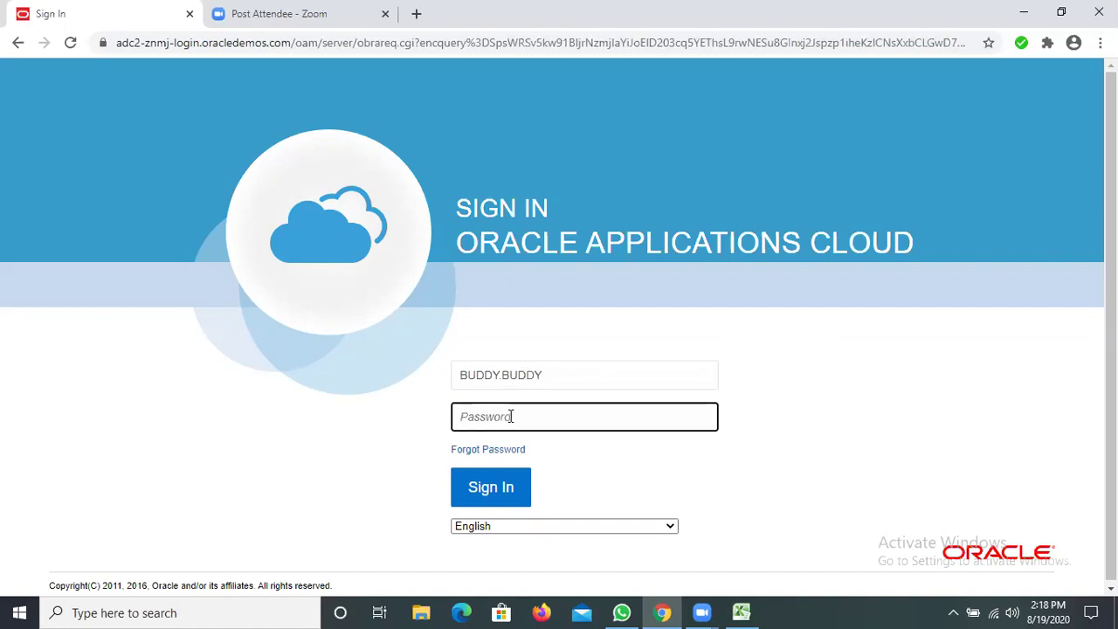
type("•••••••••")
left_click(486, 505)
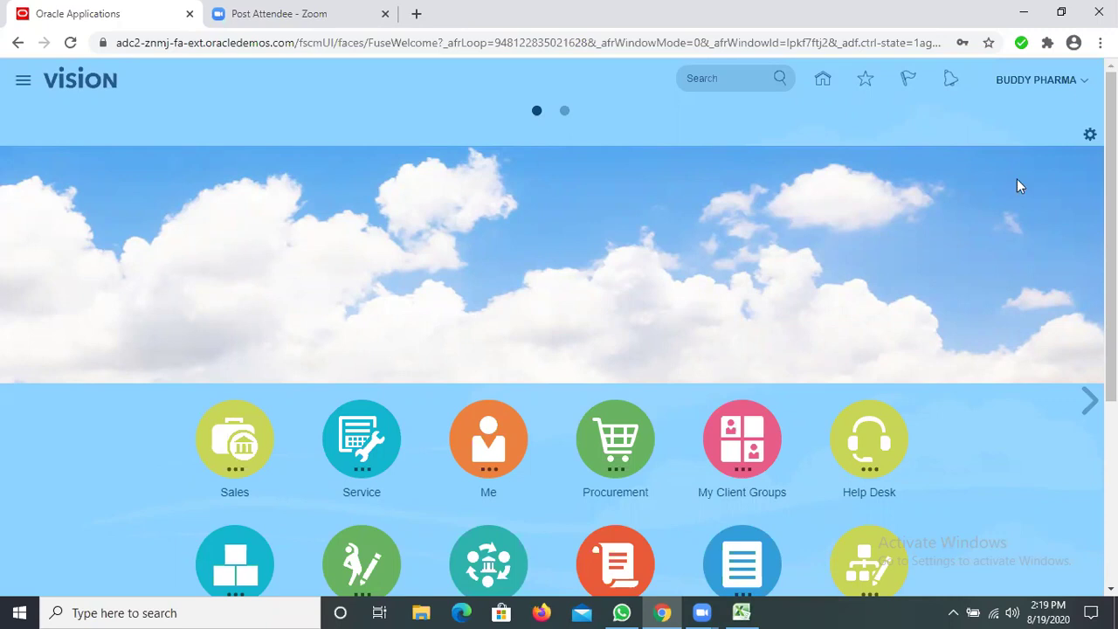
Open and dismiss the Settings and Actions menu, then open the Navigator of work areas
left_click(1083, 87)
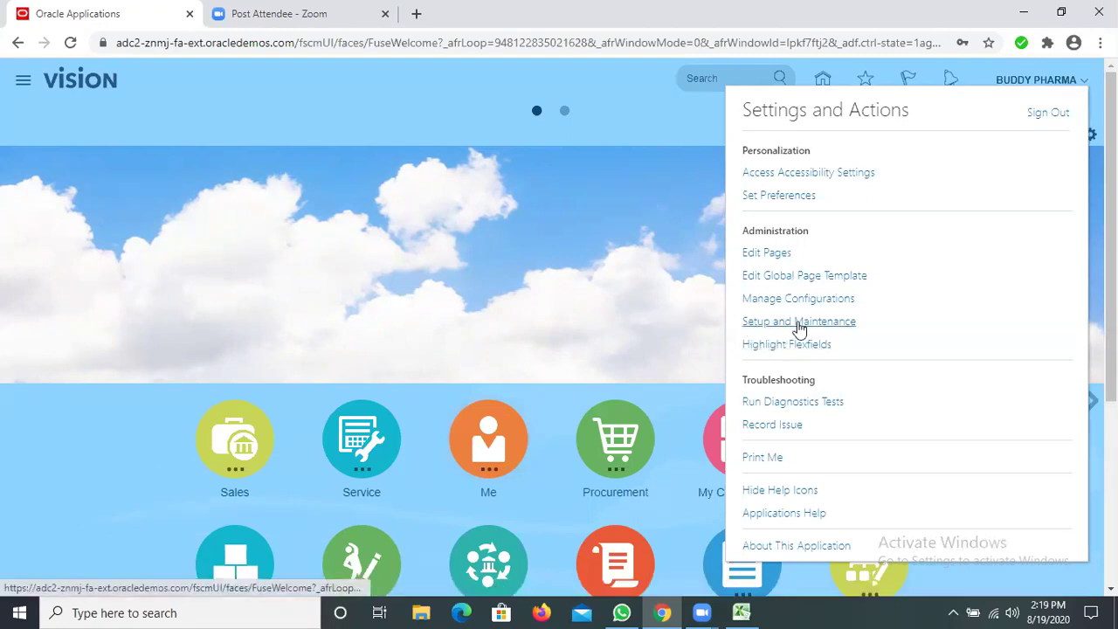
left_click(765, 325)
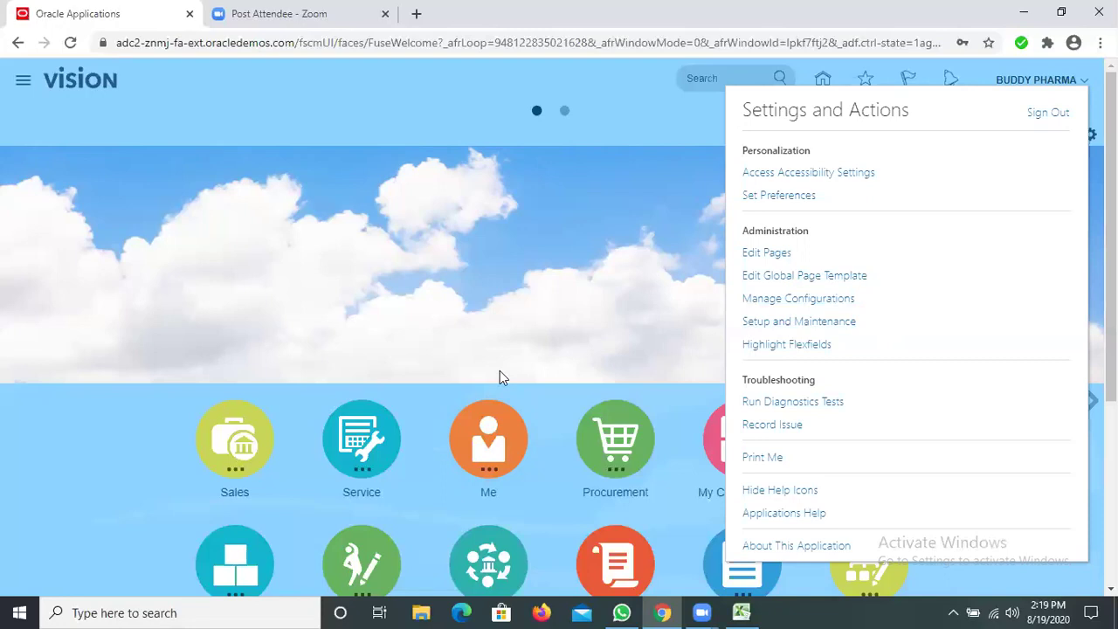
left_click(24, 84)
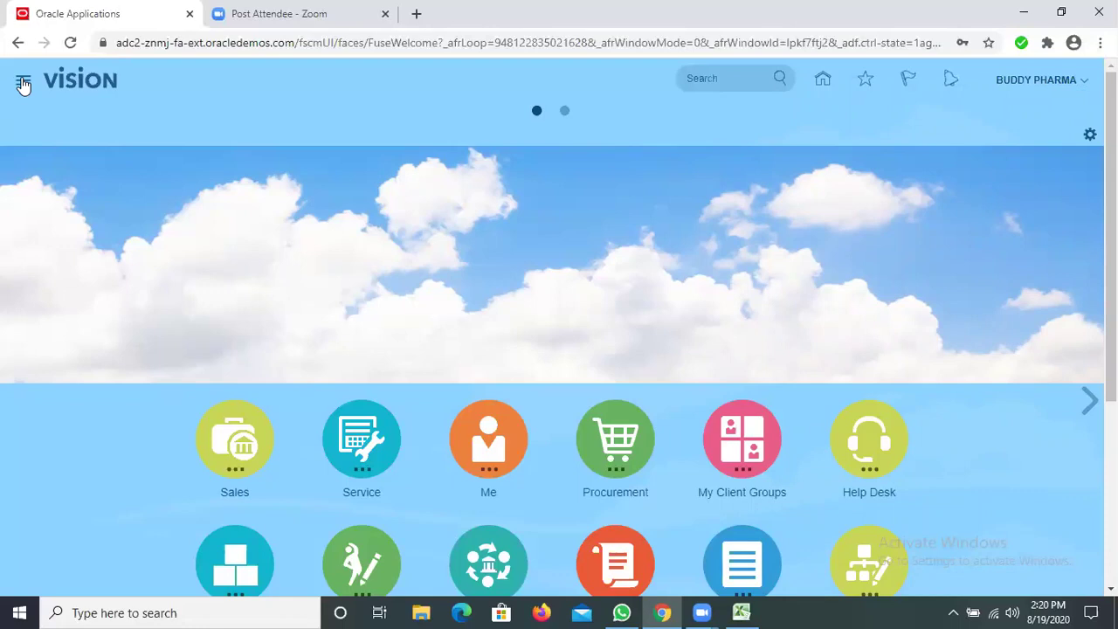
left_click(23, 82)
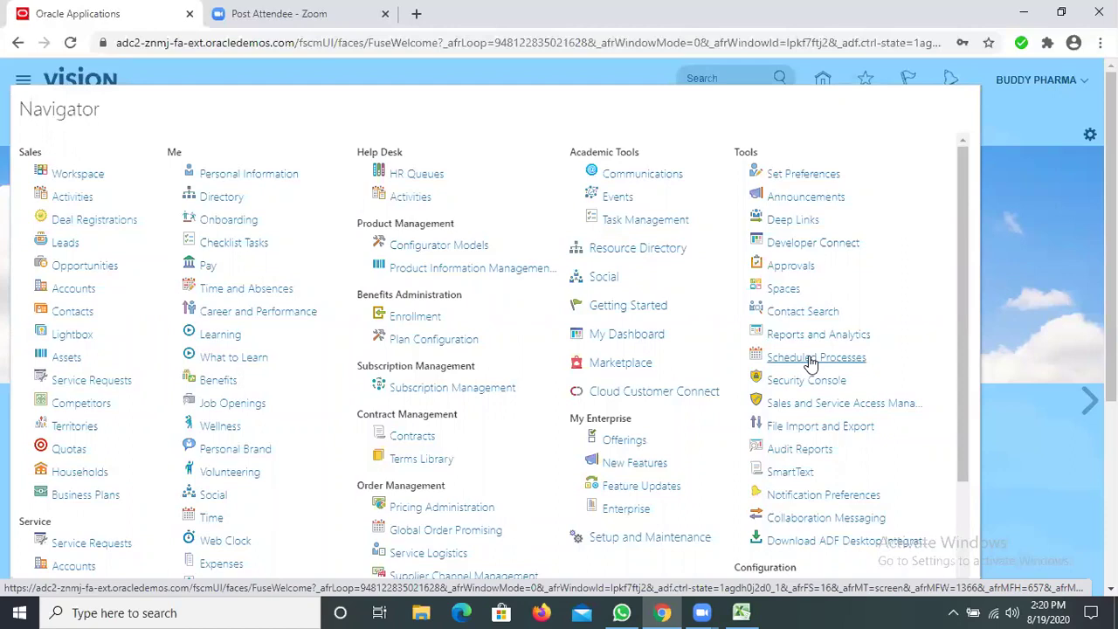
Close the Navigator and go to Setup and Maintenance through the Settings and Actions menu
left_click(1082, 87)
left_click(1082, 87)
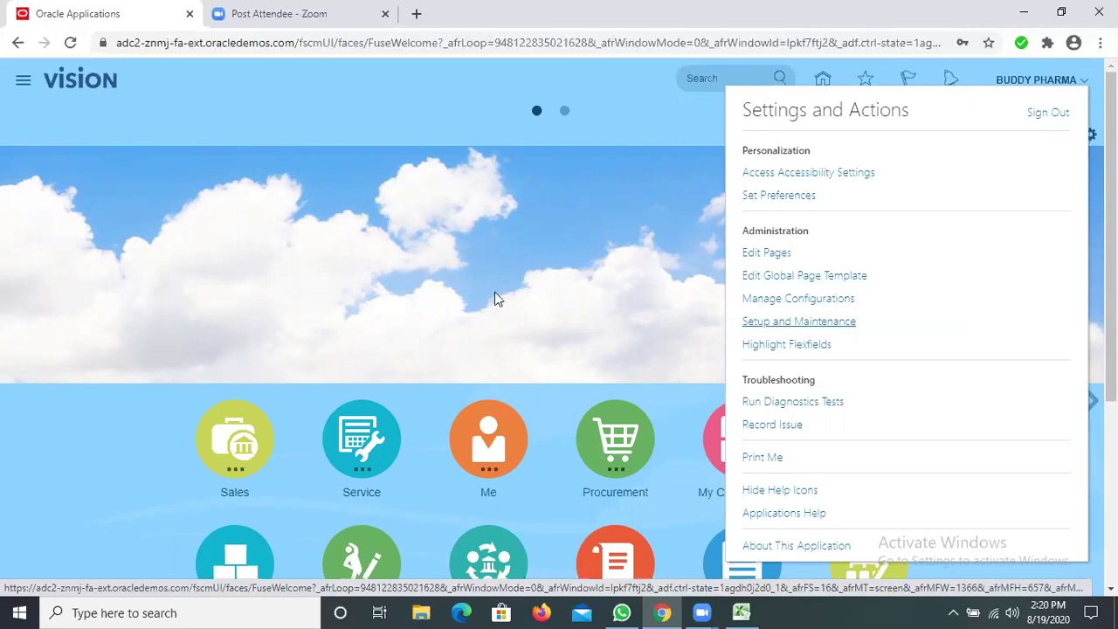
left_click(663, 232)
left_click(815, 323)
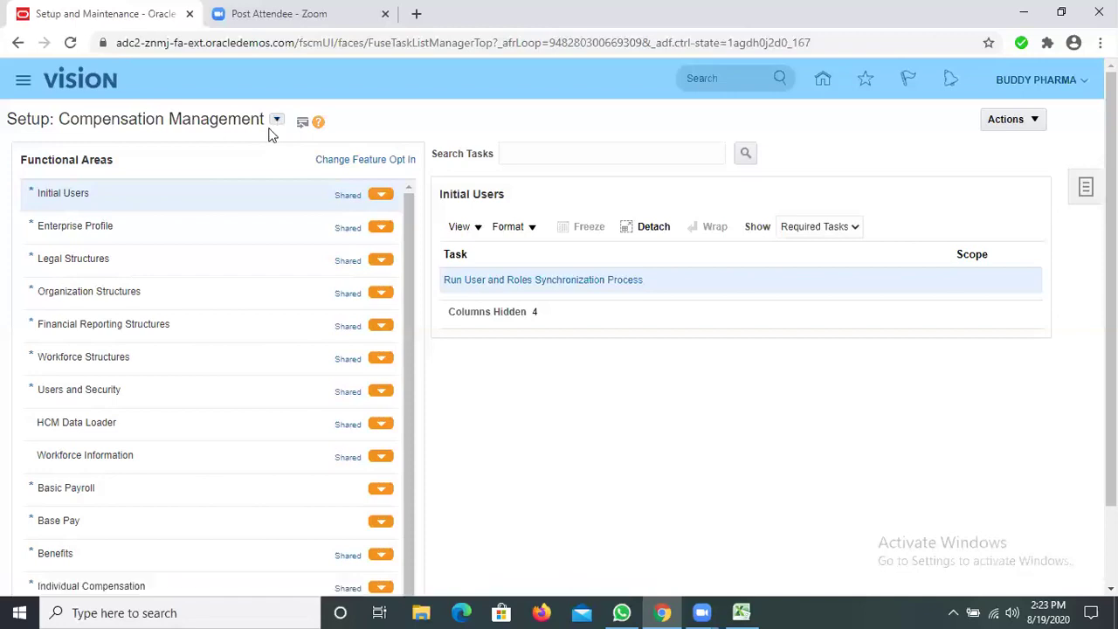
Choose Financials from the setup offerings dropdown beside the Setup title
left_click(276, 120)
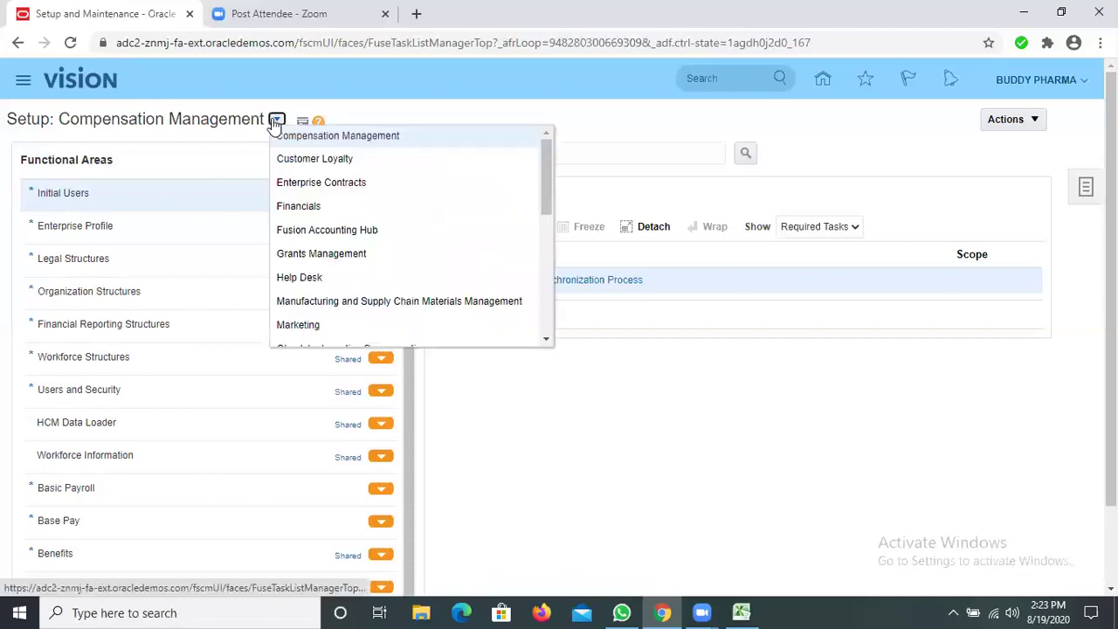
left_click(306, 209)
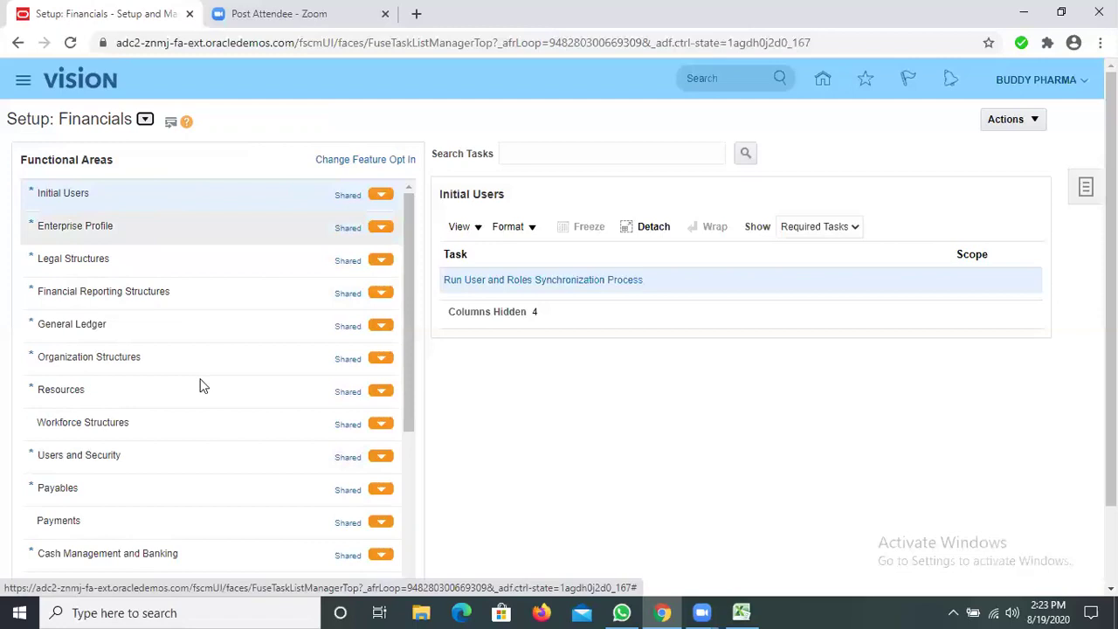
scroll(201, 383, "down", 5)
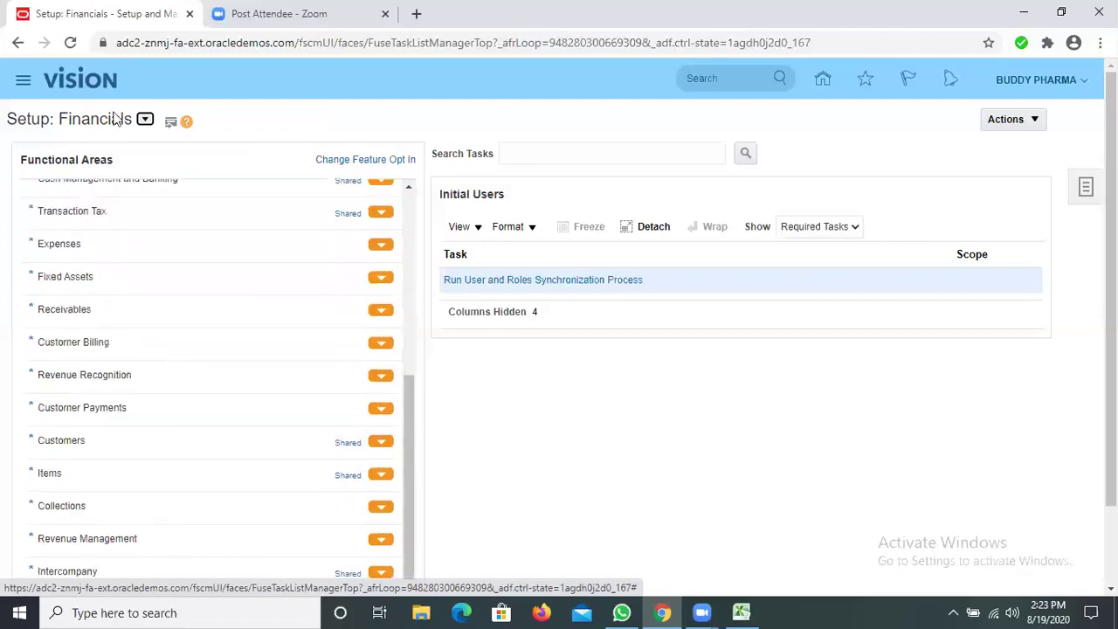
scroll(156, 290, "up", 5)
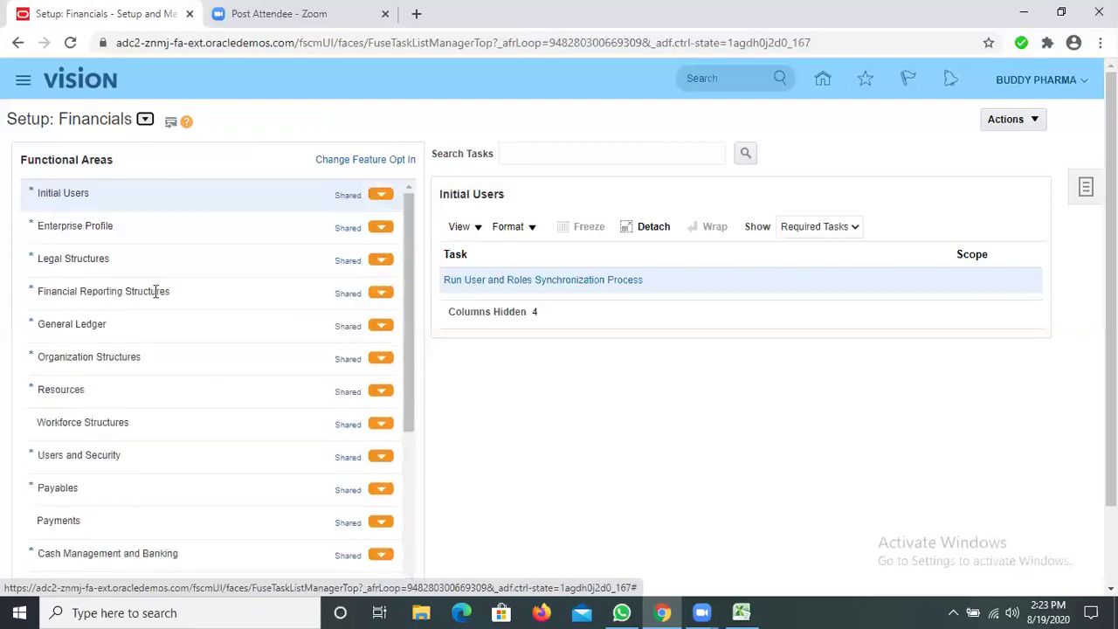
scroll(159, 294, "down", 5)
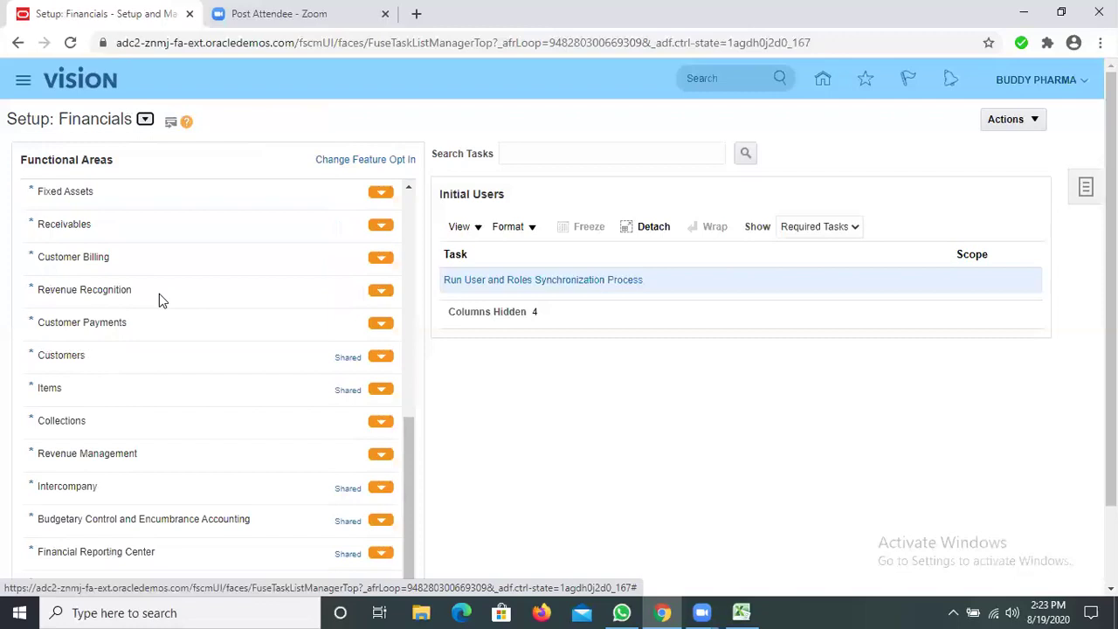
left_click(96, 299)
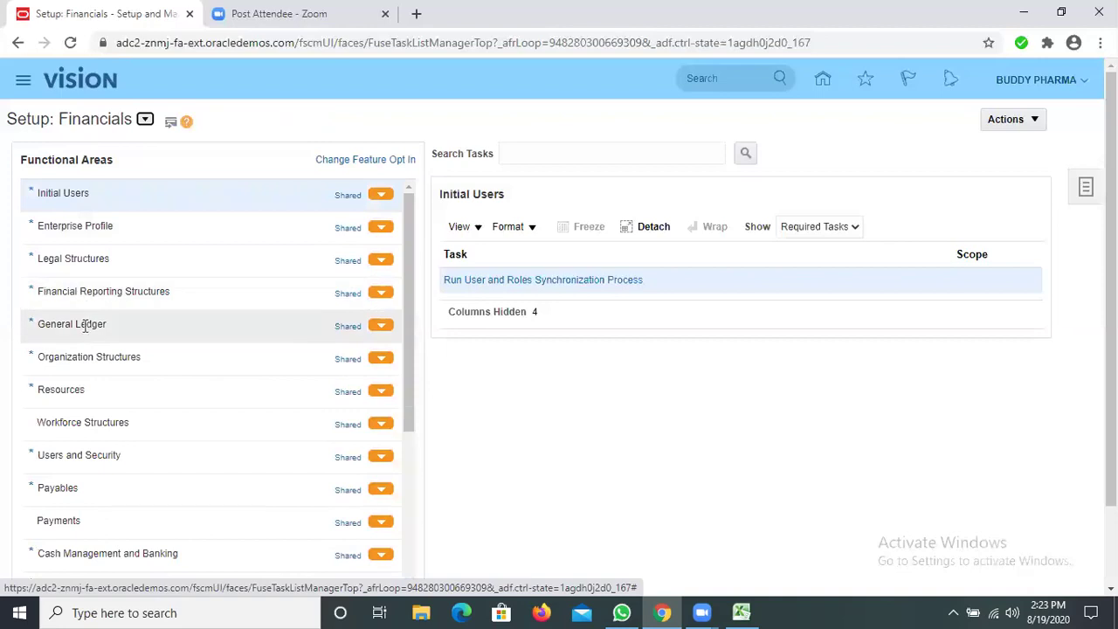
left_click(83, 324)
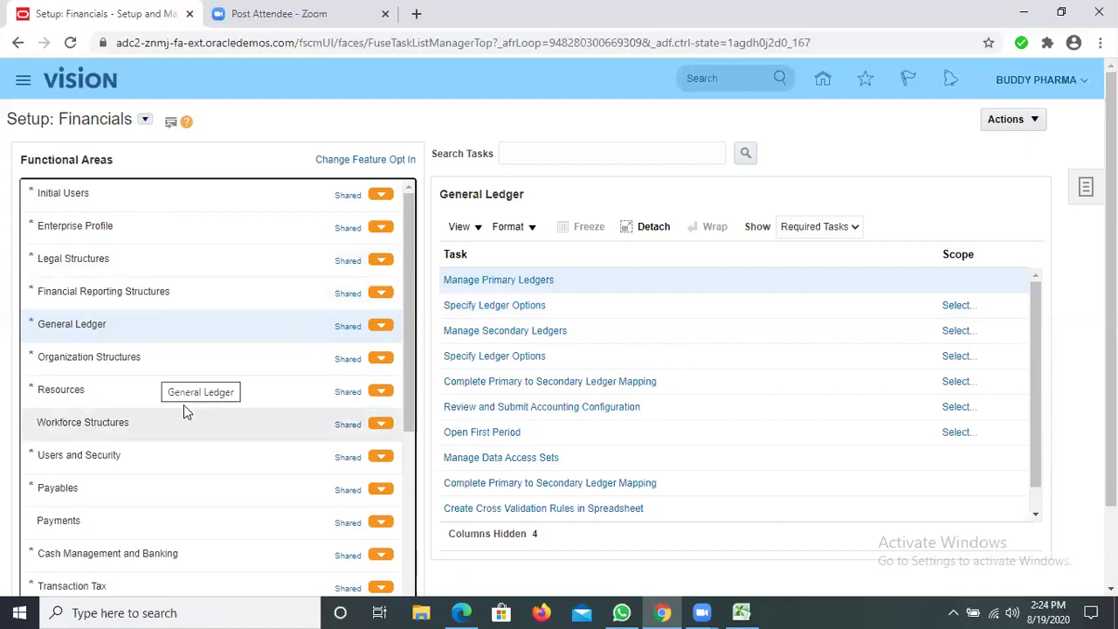
scroll(186, 405, "down", 5)
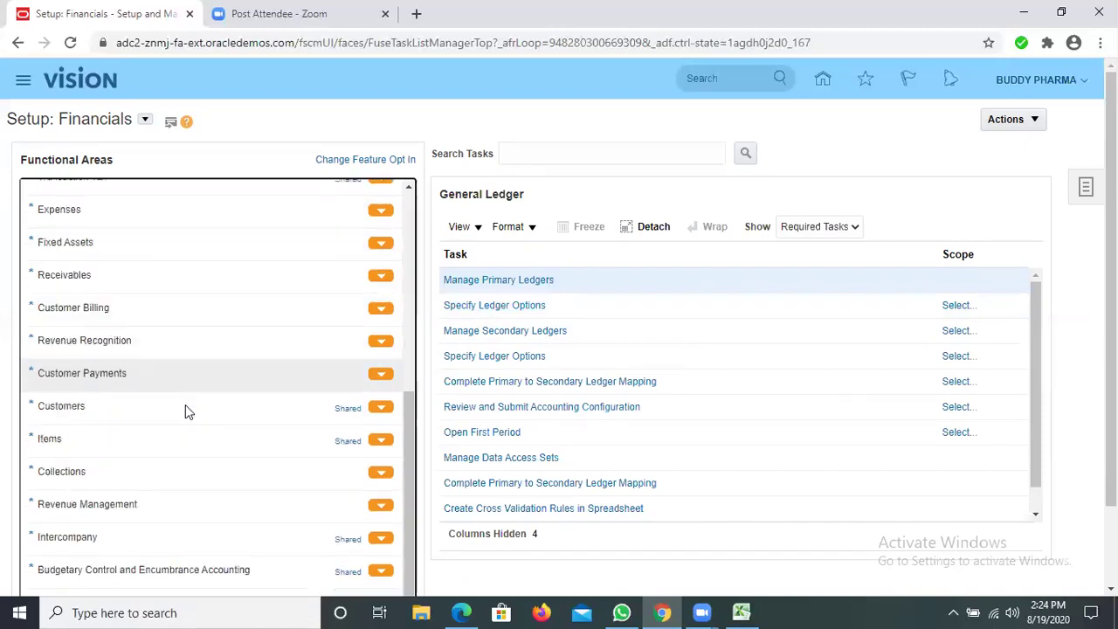
scroll(131, 275, "down", 1)
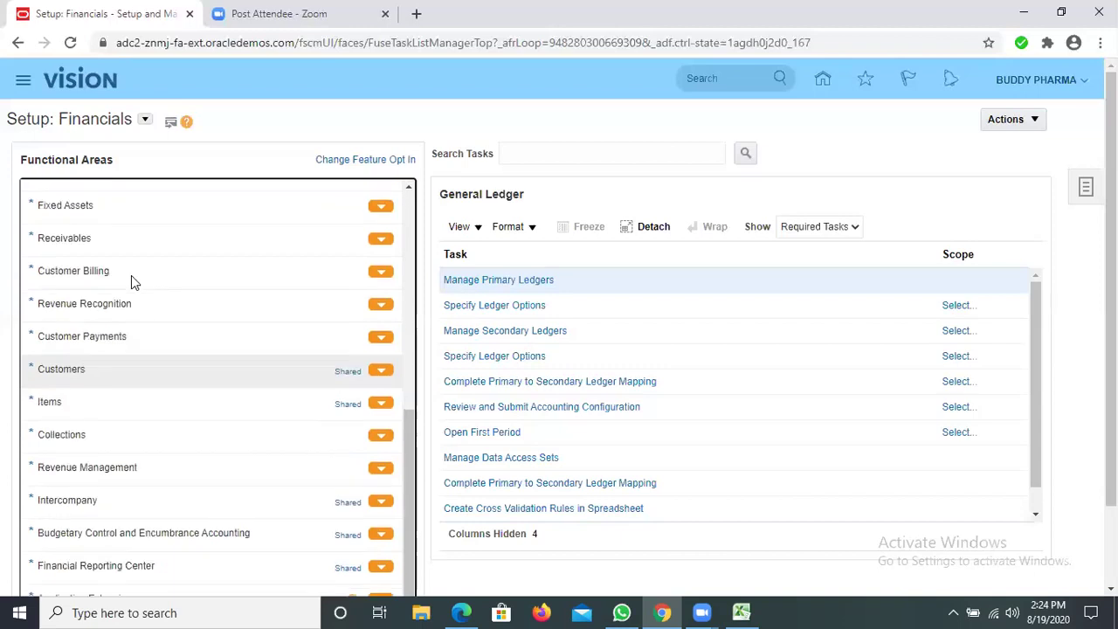
scroll(131, 276, "down", 1)
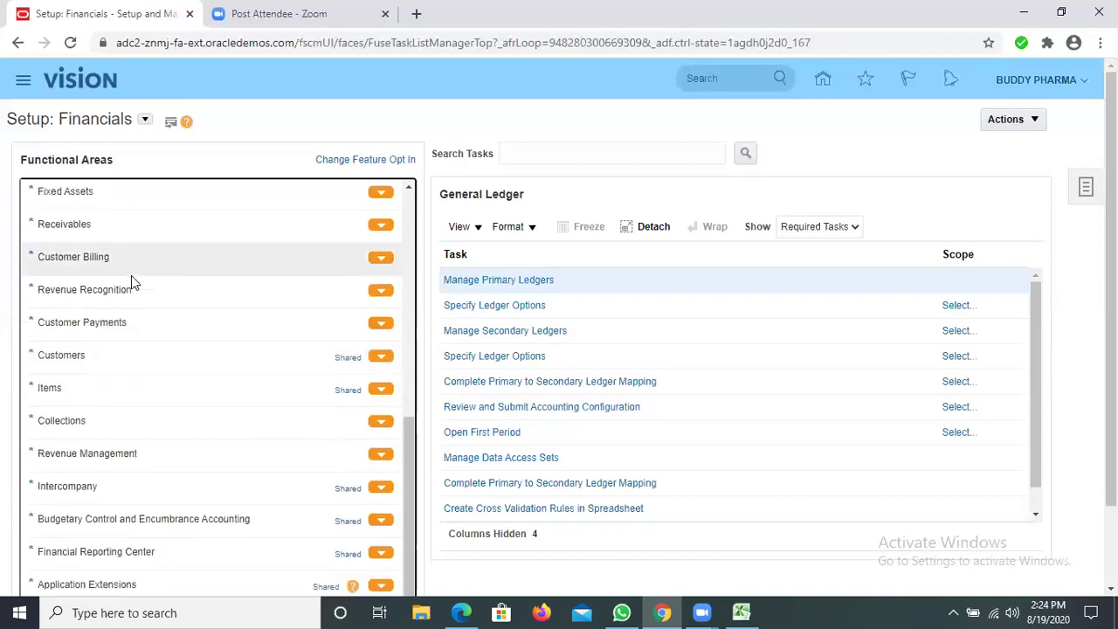
left_click(537, 285)
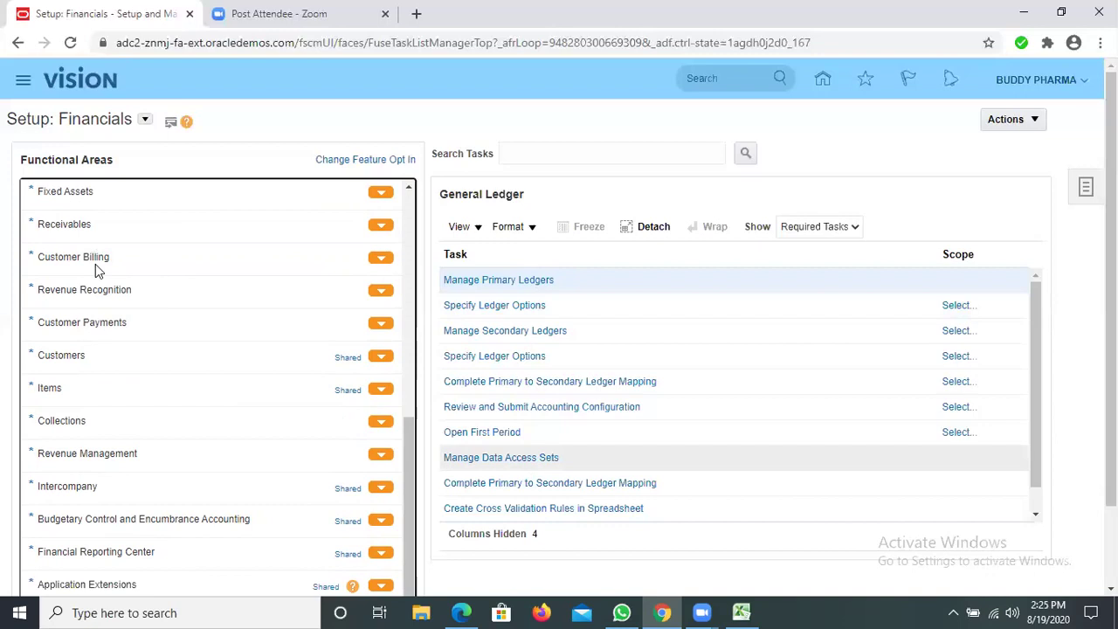
scroll(95, 264, "up", 1)
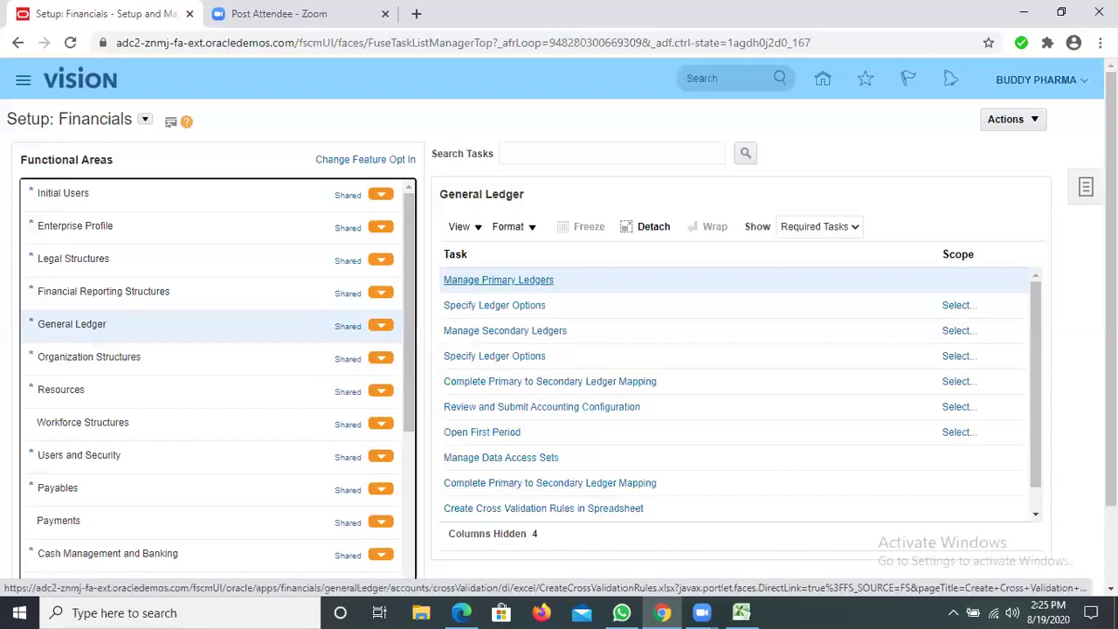
Open the setup tasks panel and choose Manage Implementation Projects from the Actions list
left_click(1087, 194)
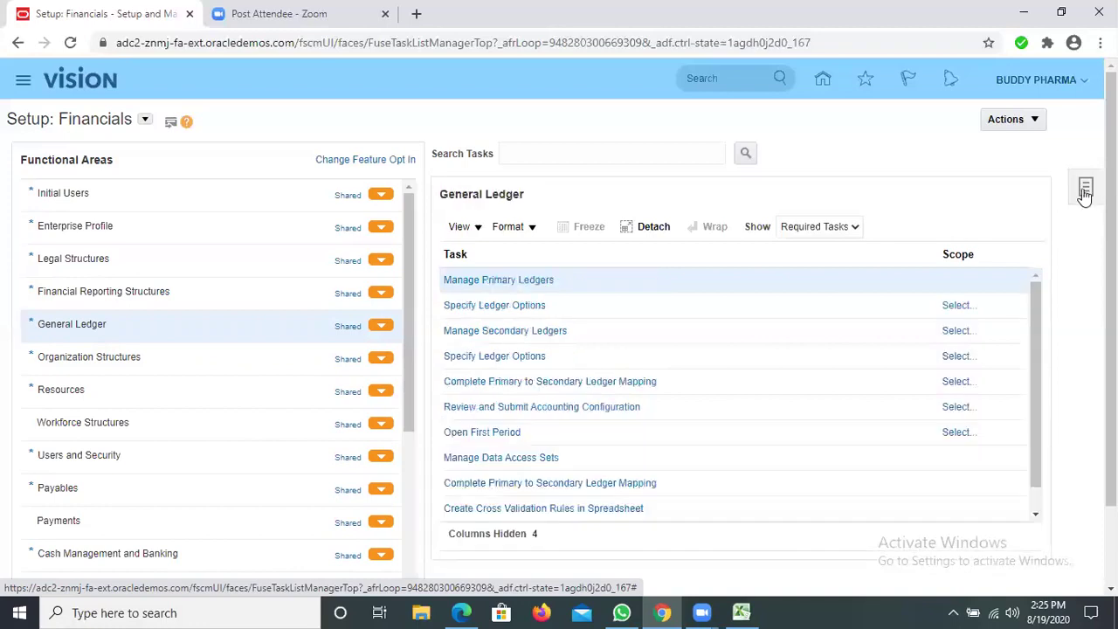
left_click(1085, 194)
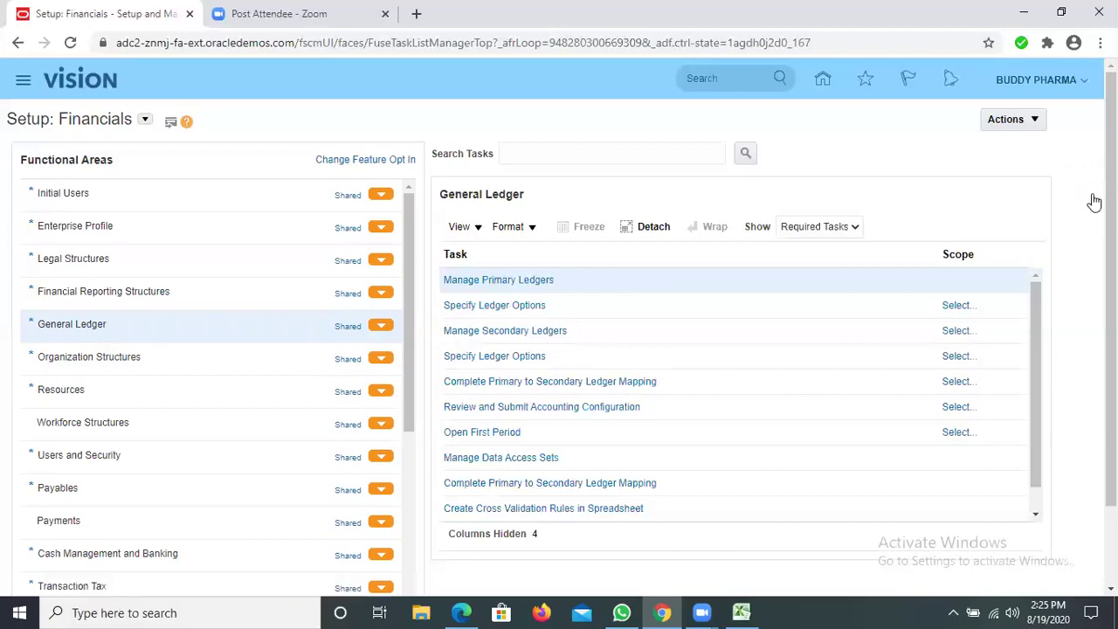
left_click(1004, 120)
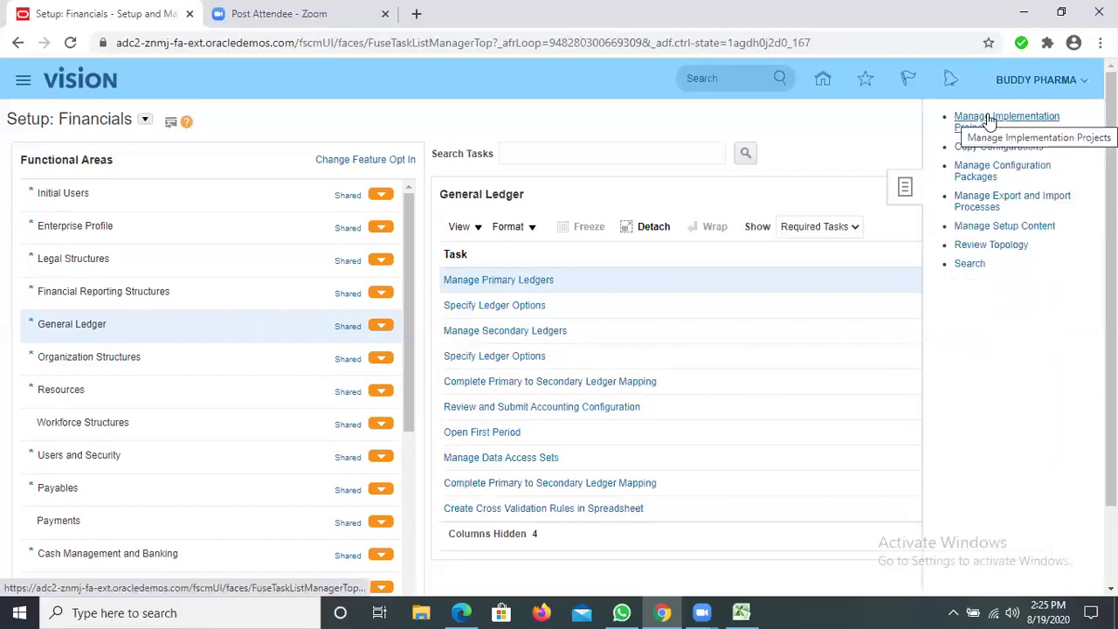
left_click(988, 117)
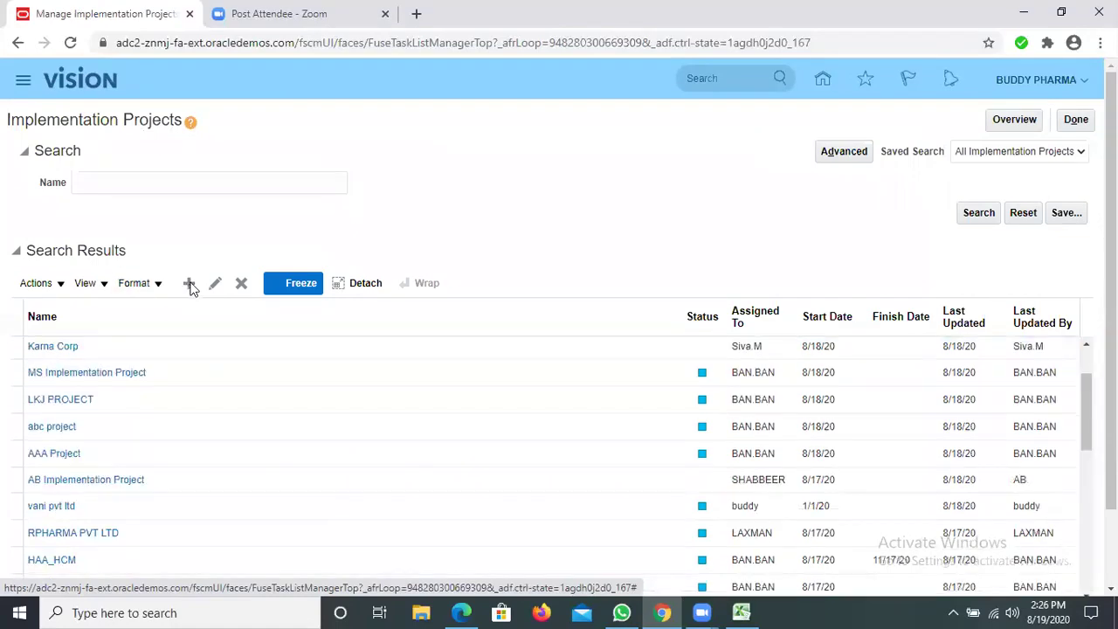
Create a new implementation project from the Search Results toolbar
scroll(193, 289, "down", 3)
left_click(189, 284)
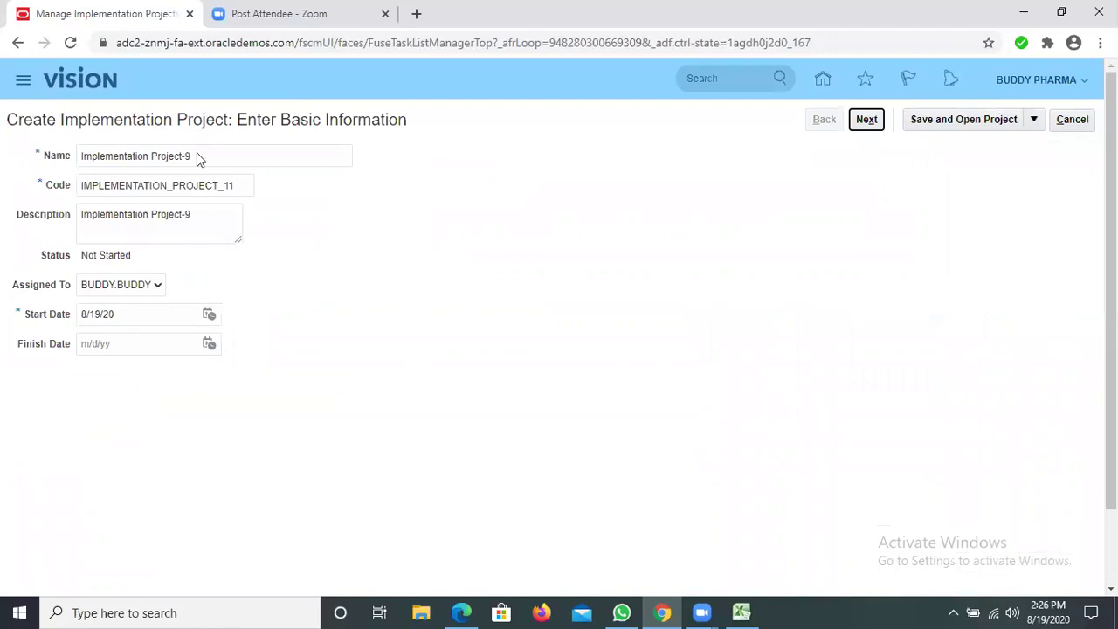
Replace the default project name with BUDDY PHARMACEUTICALS
left_click(50, 155)
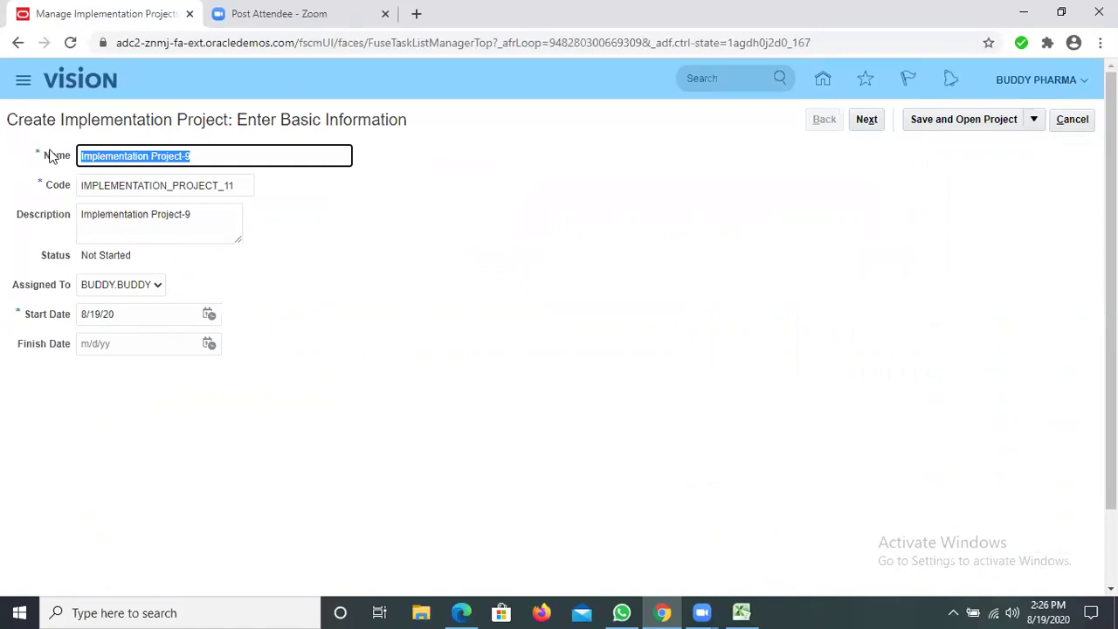
type("bu")
key("BackSpace")
key("BackSpace")
type("BB")
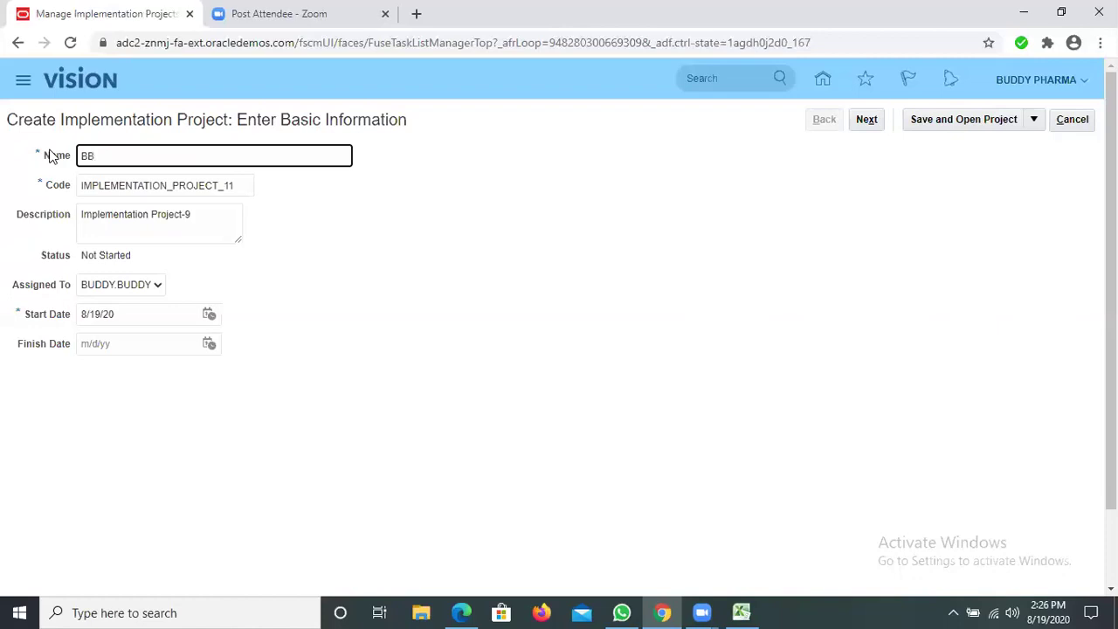
key("BackSpace")
type("UDDY")
type(" P")
type("HARNMA")
key("BackSpace")
key("BackSpace")
key("BackSpace")
key("BackSpace")
type("MACEUTICALS")
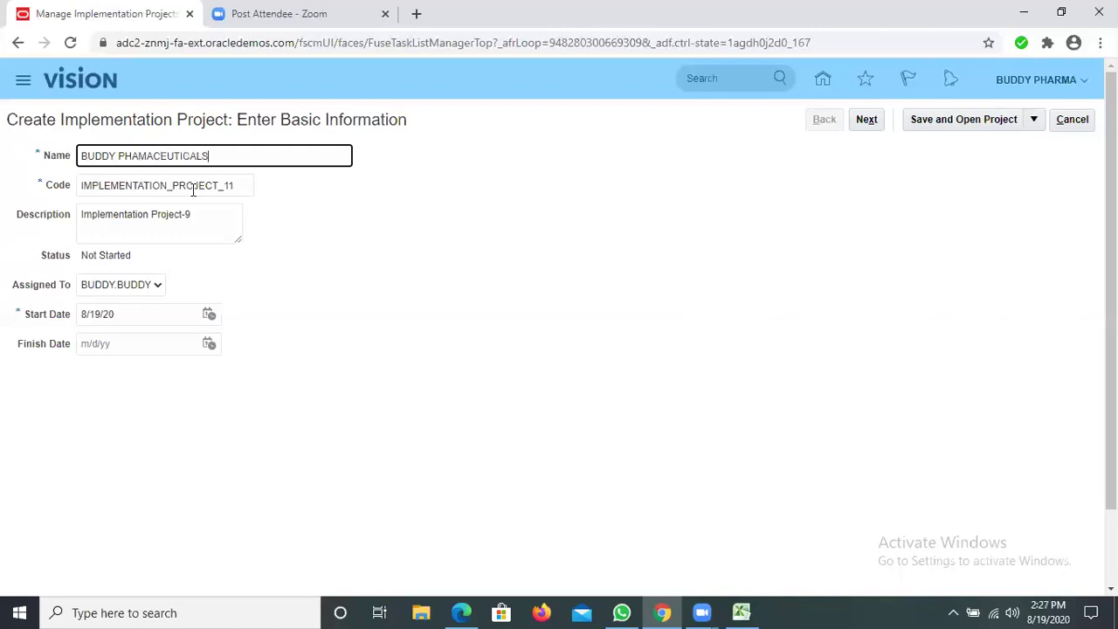
Insert the missing R in the code, name and description, then proceed to Select Offerings
left_click_drag(238, 186, 36, 180)
left_click(142, 186)
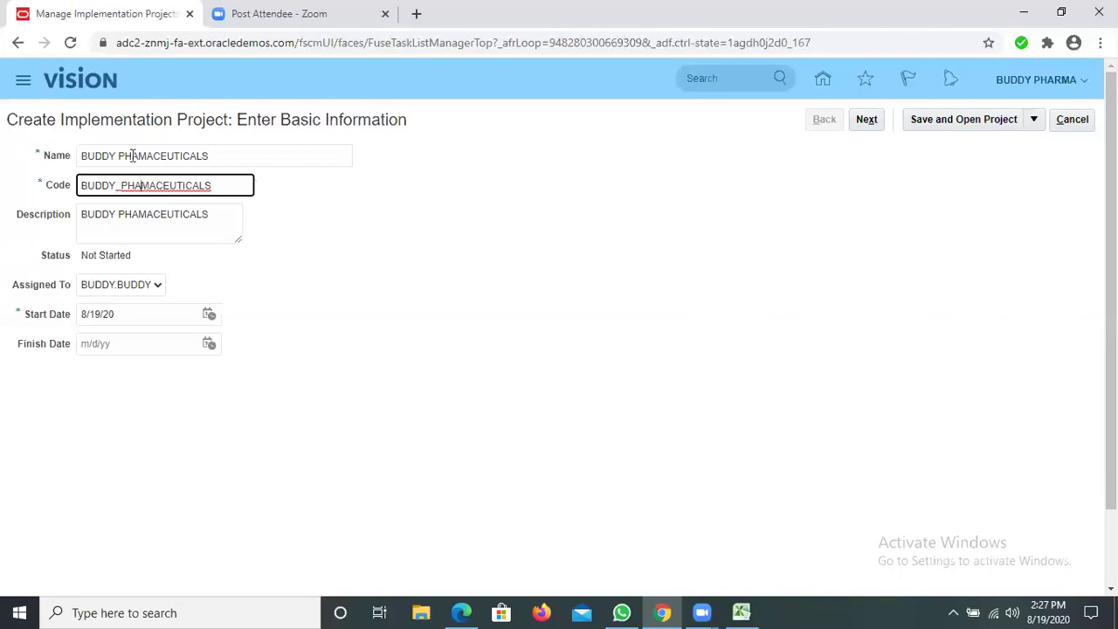
type("R")
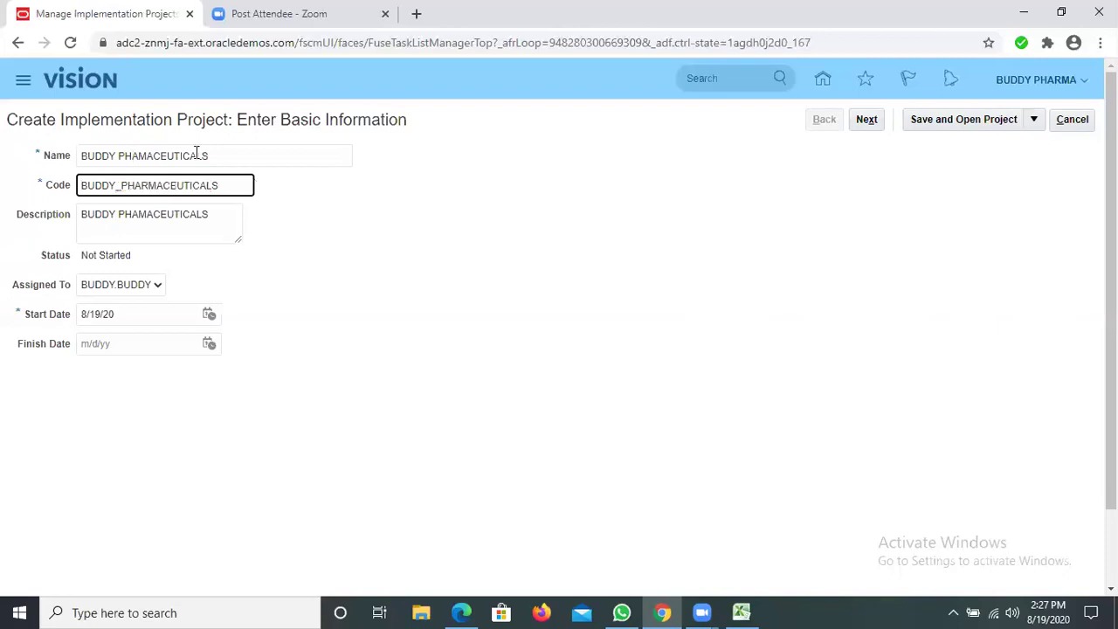
left_click(196, 156)
type("R")
left_click(141, 213)
type("R")
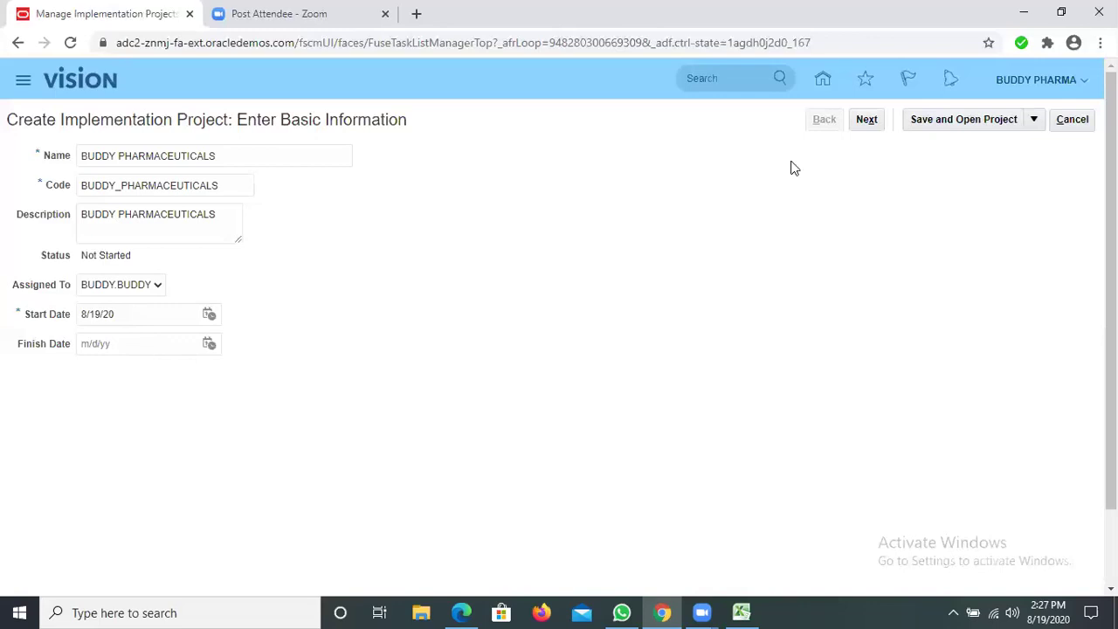
left_click(867, 119)
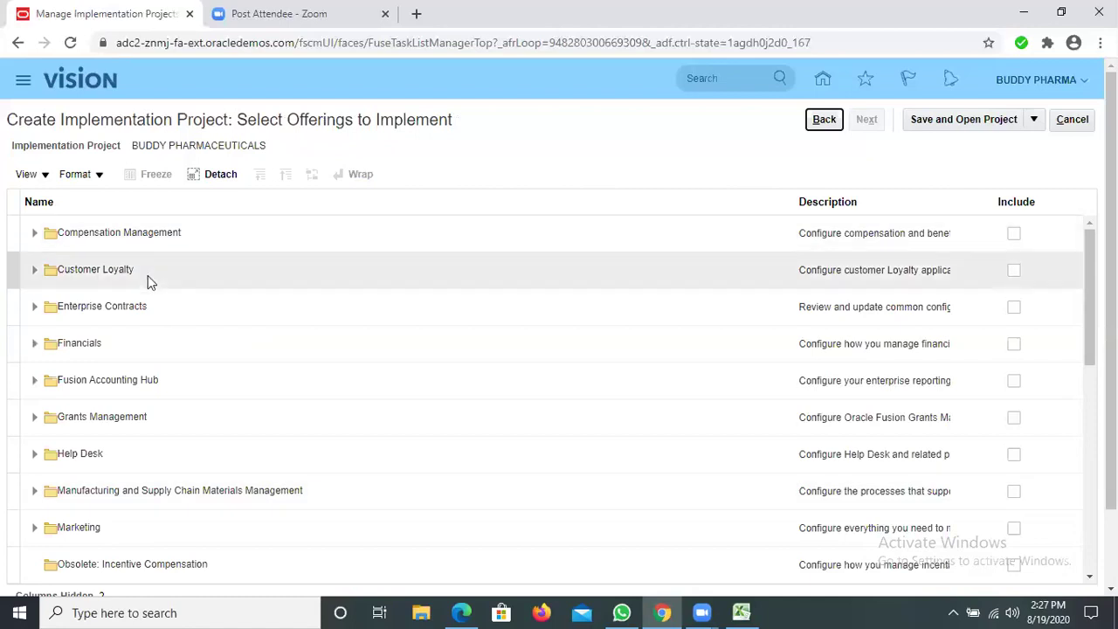
Scroll the offerings list and expand Financials to reveal its sub-offerings
scroll(163, 321, "down", 1)
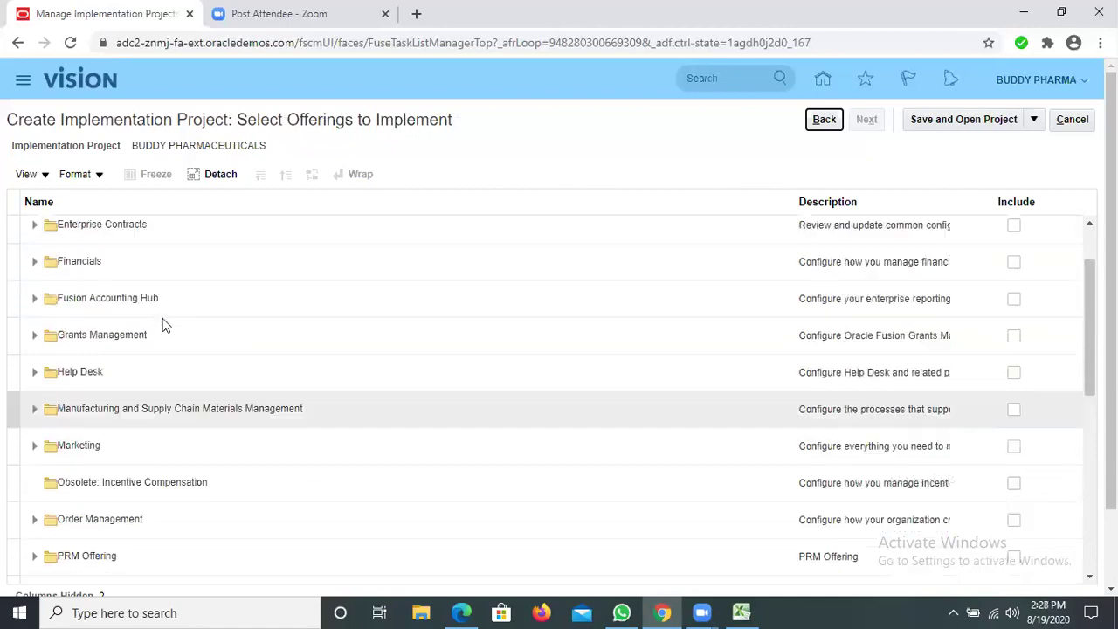
scroll(107, 367, "up", 1)
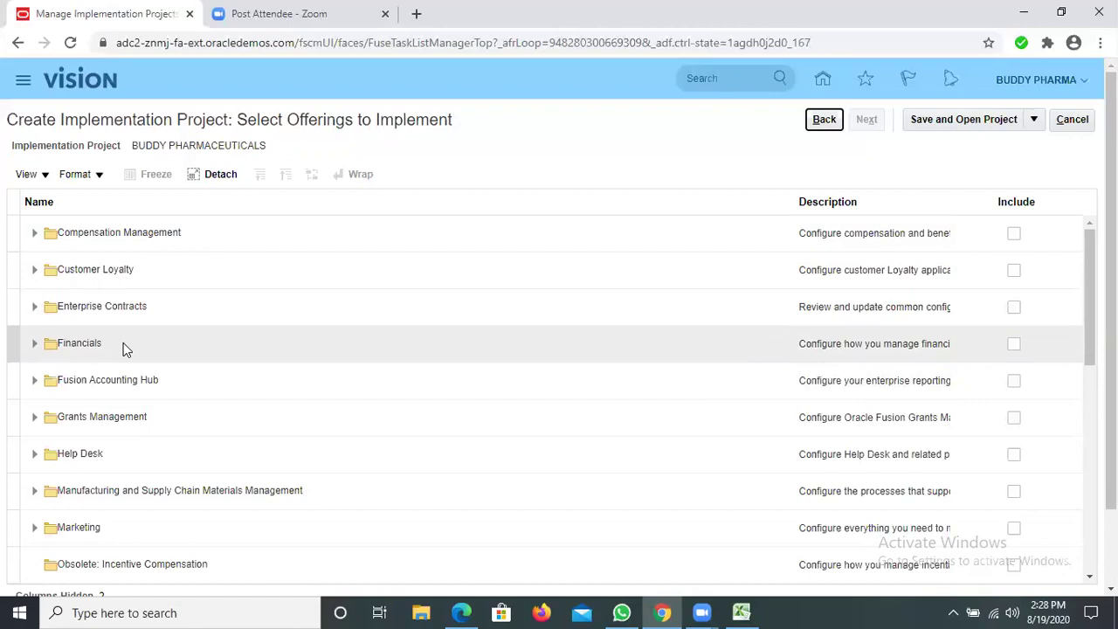
left_click(35, 345)
Include Financials, Supplier Invoice Processing, Intercompany and Joint Venture Management in the project
left_click(1017, 386)
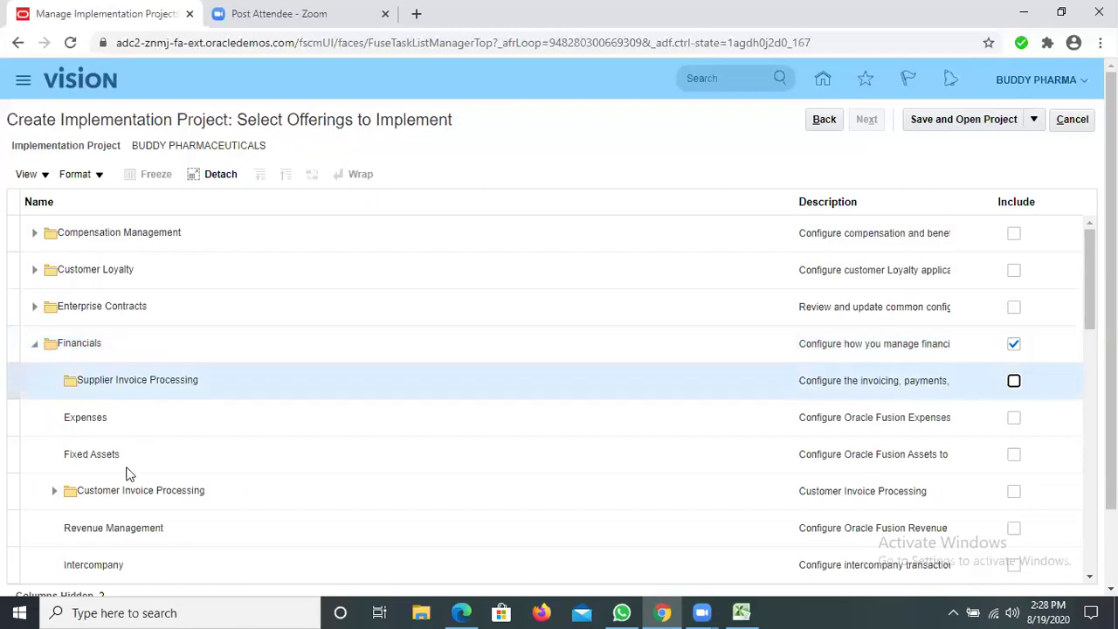
left_click(1016, 382)
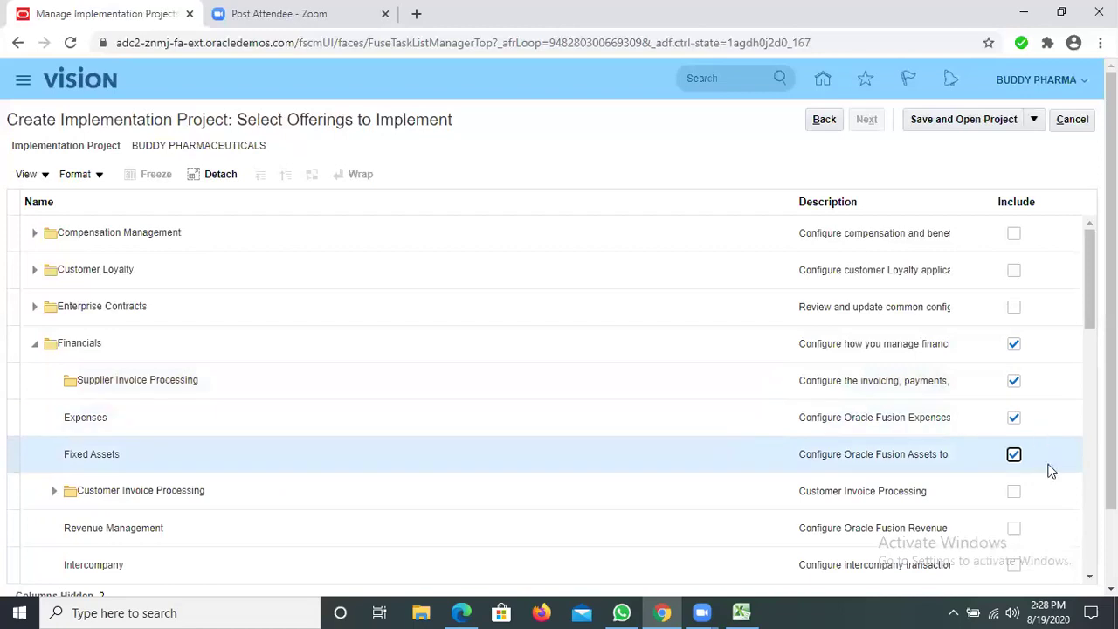
scroll(1011, 423, "down", 1)
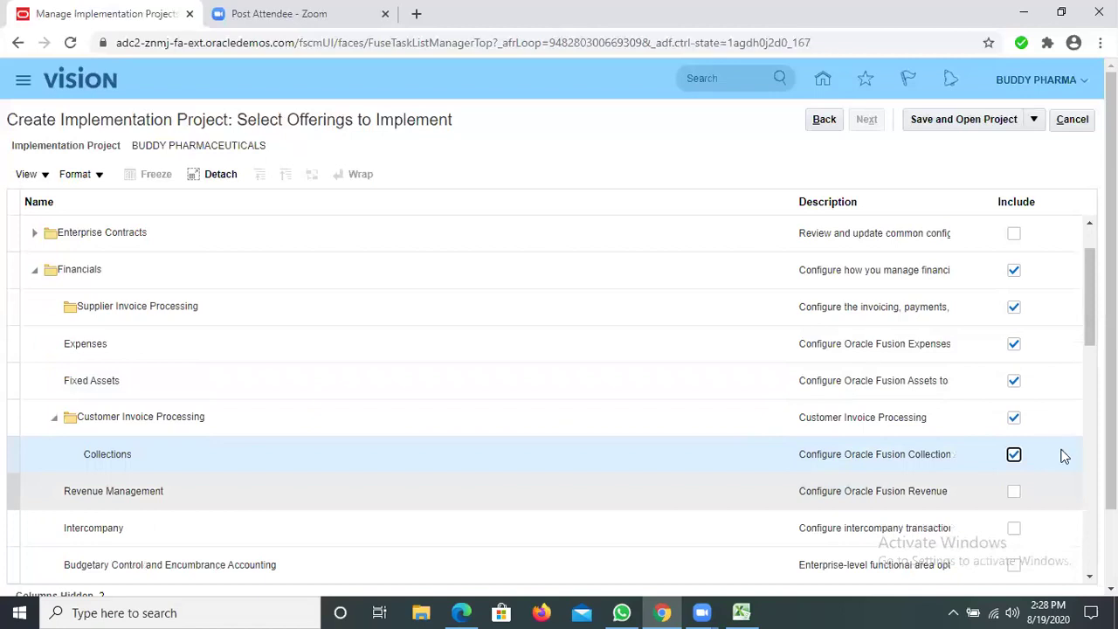
scroll(1064, 456, "down", 1)
left_click(1012, 451)
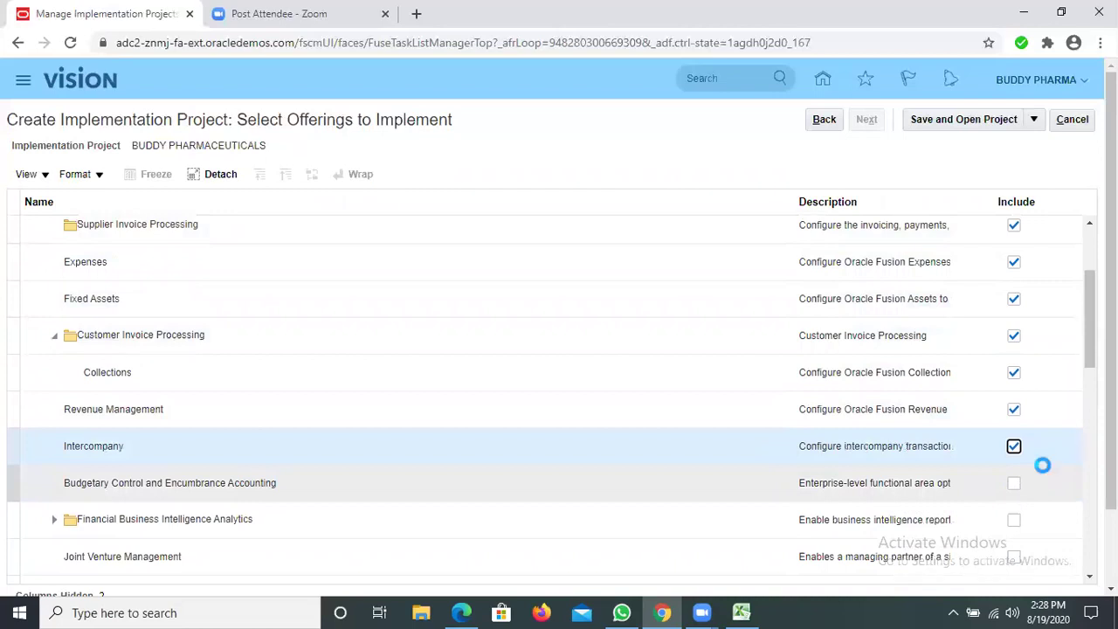
scroll(1027, 370, "down", 2)
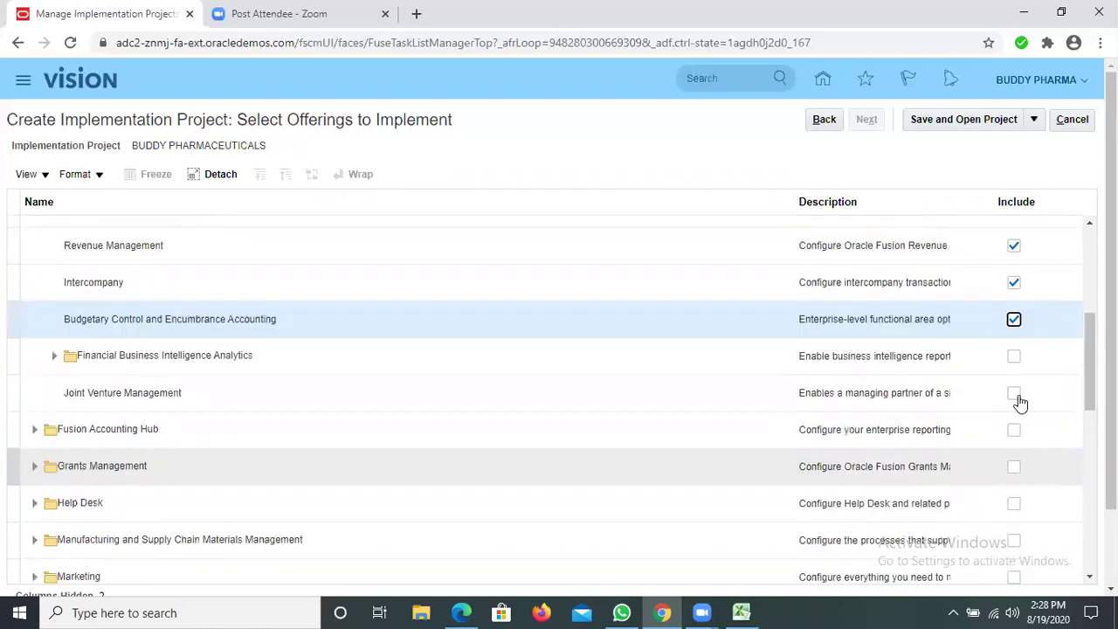
left_click(1015, 395)
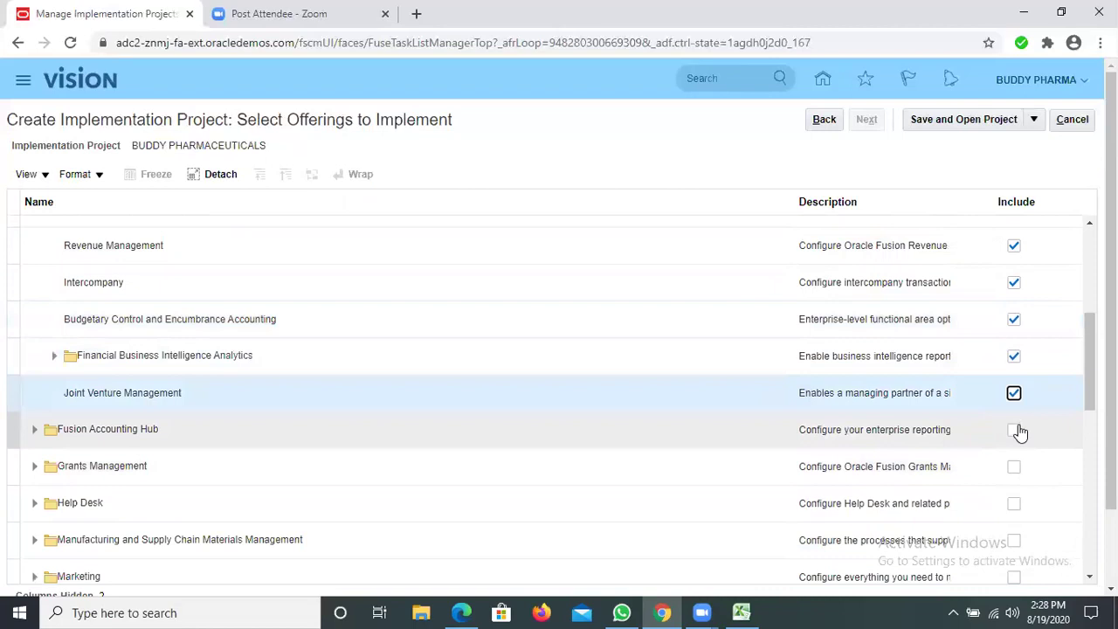
left_click(1016, 430)
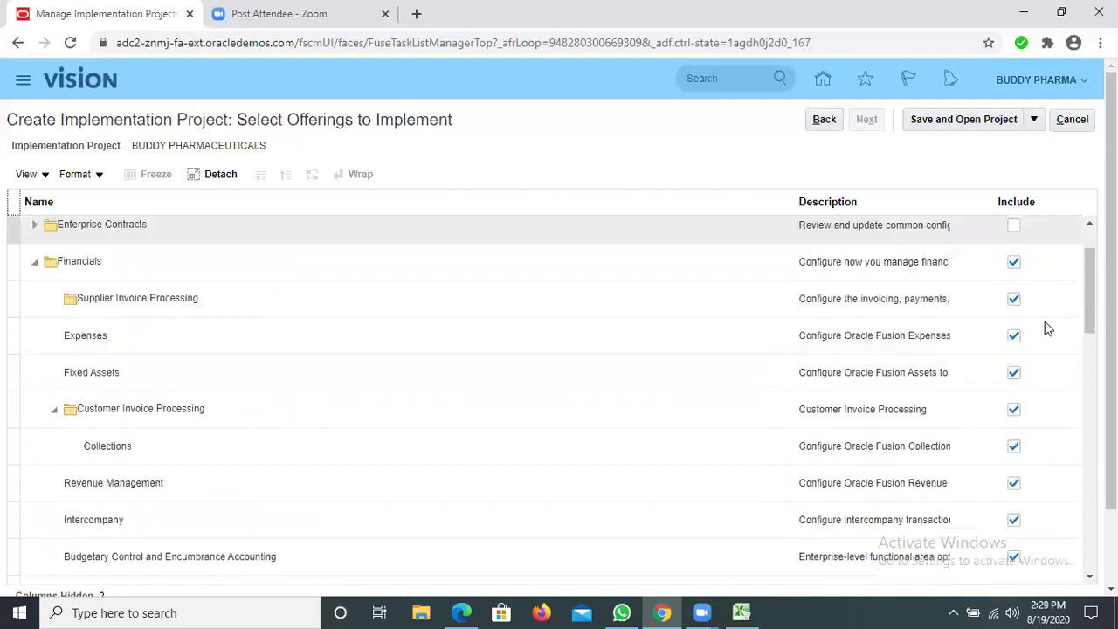
Include the Fixed Assets, Accounts Payable and Employee Expenses BI Analytics offerings and Fusion Accounting Hub
scroll(1049, 329, "down", 2)
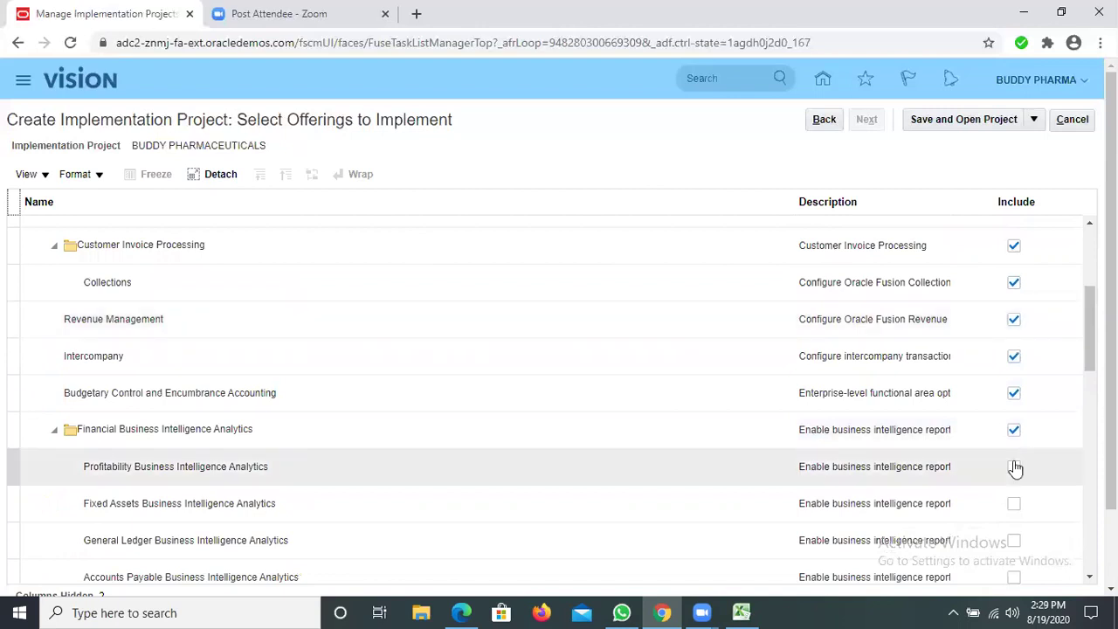
left_click(1014, 506)
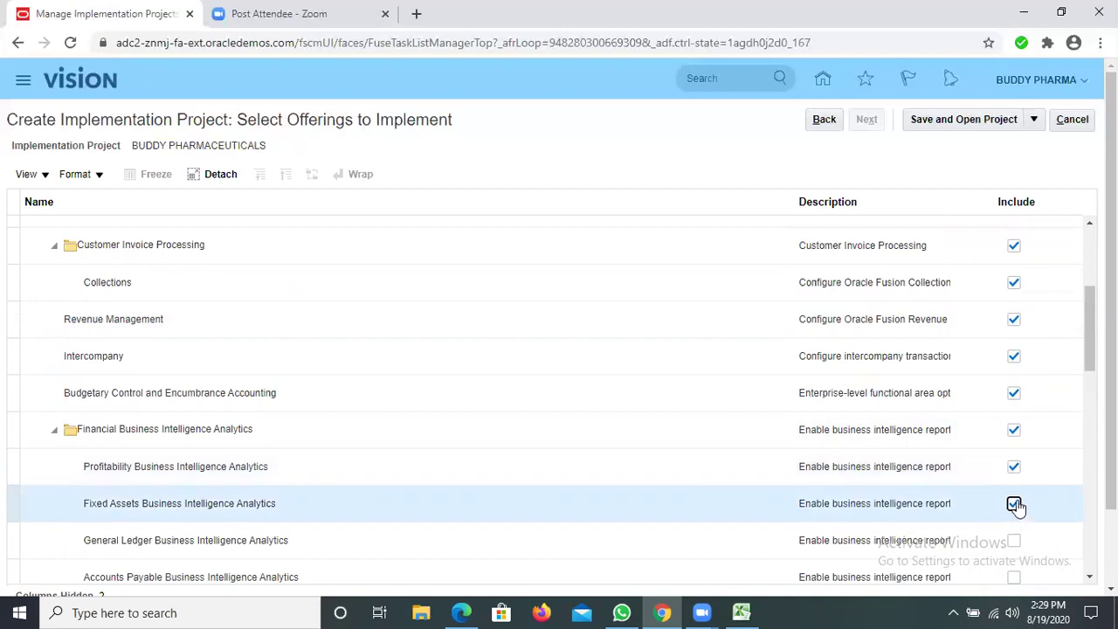
scroll(1016, 421, "down", 2)
left_click(1014, 416)
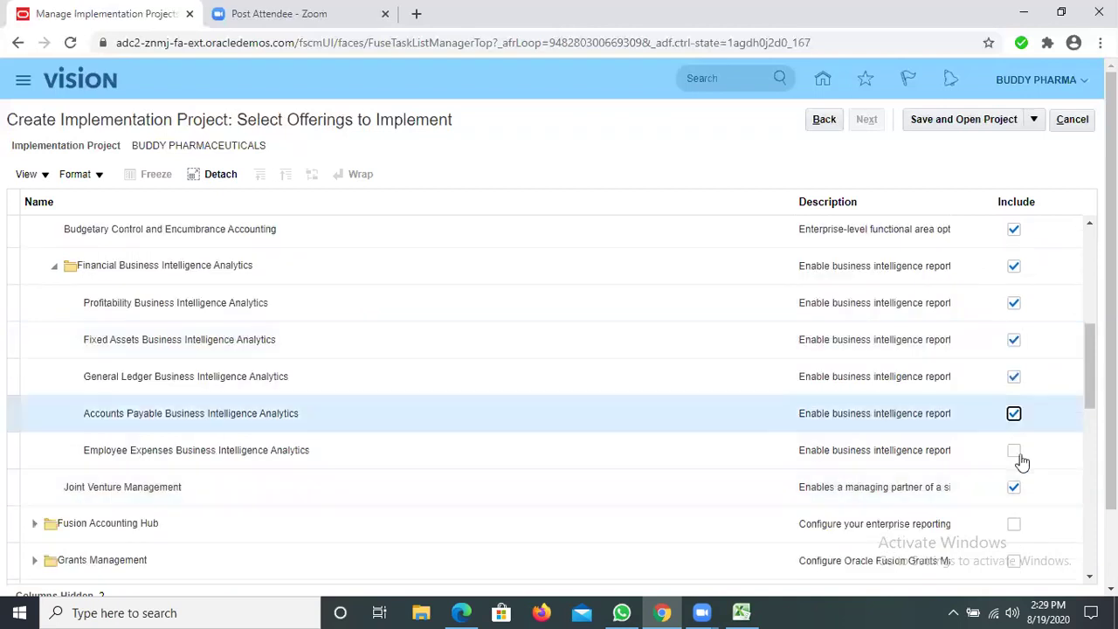
left_click(1016, 451)
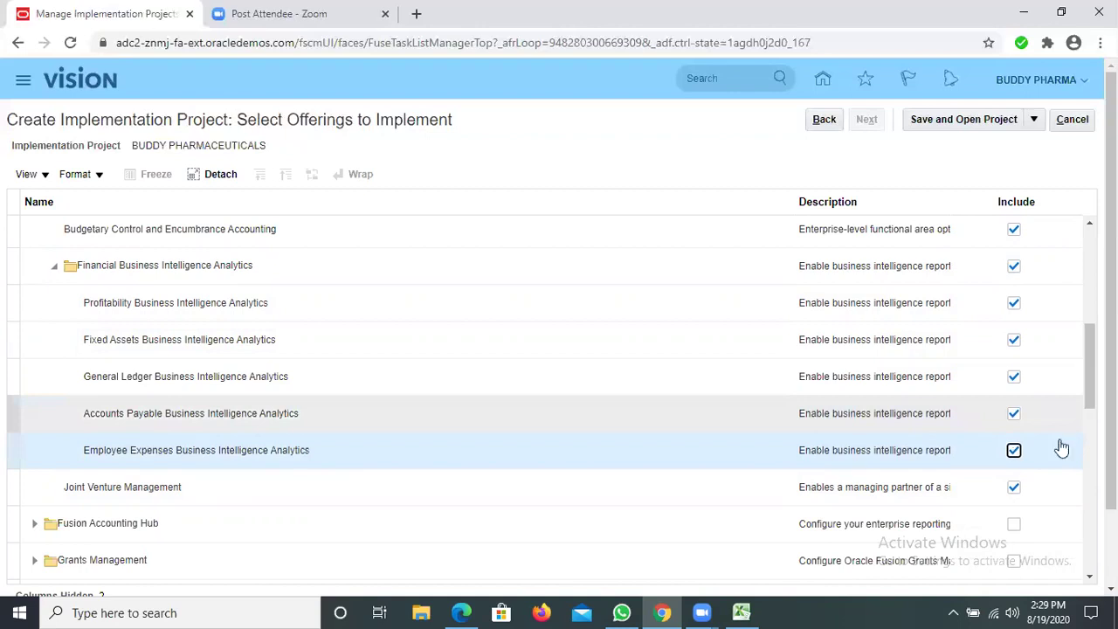
scroll(1057, 444, "down", 1)
left_click(1013, 444)
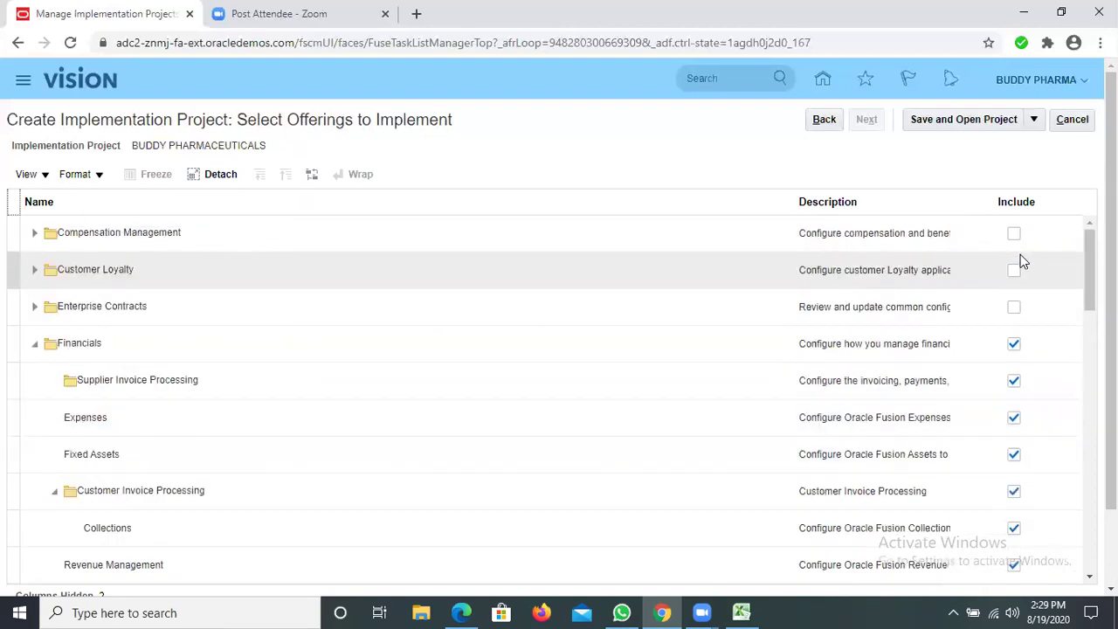
Save the BUDDY PHARMACEUTICALS project and open its Financials and Fusion Accounting Hub task lists
left_click(931, 122)
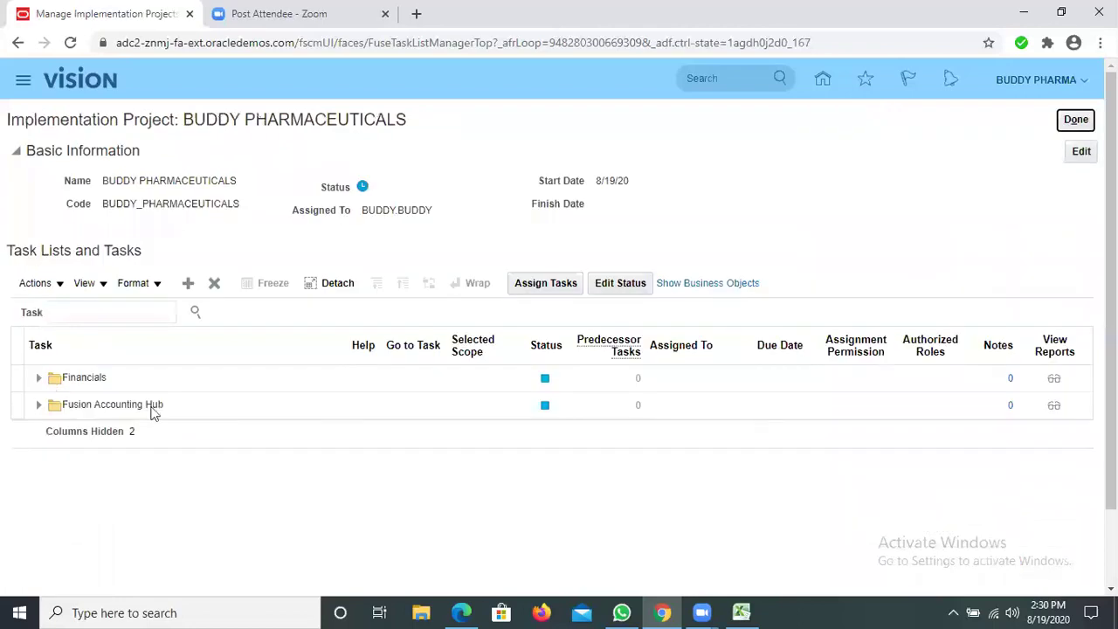
Expand Financials and Define Fixed Assets Configuration, then select Define Common Applications Configuration for Financials
left_click(40, 379)
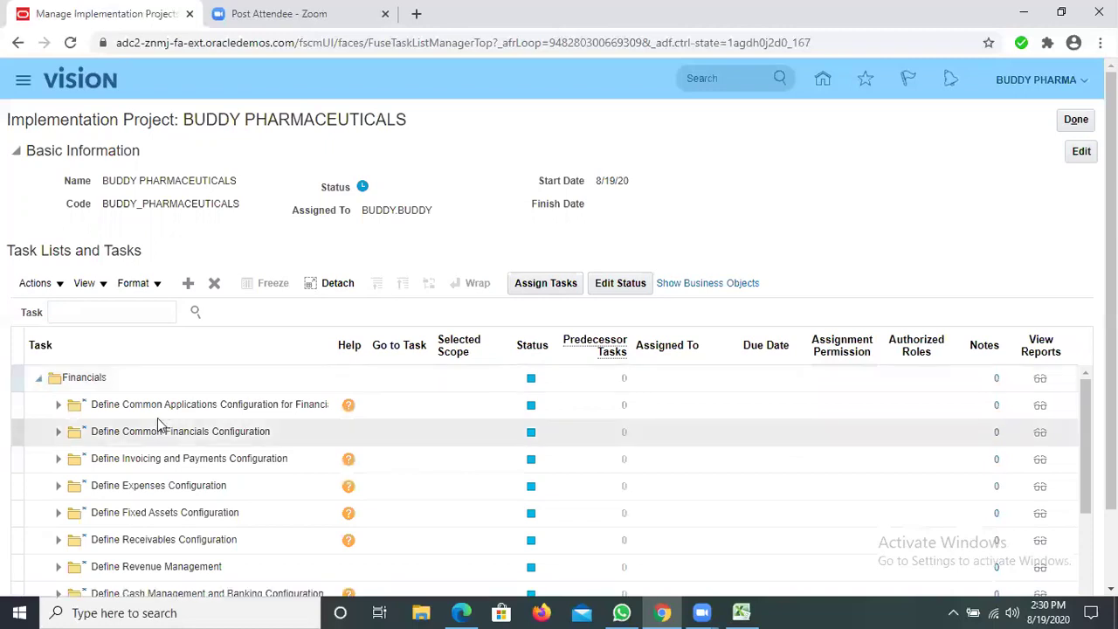
scroll(90, 429, "down", 1)
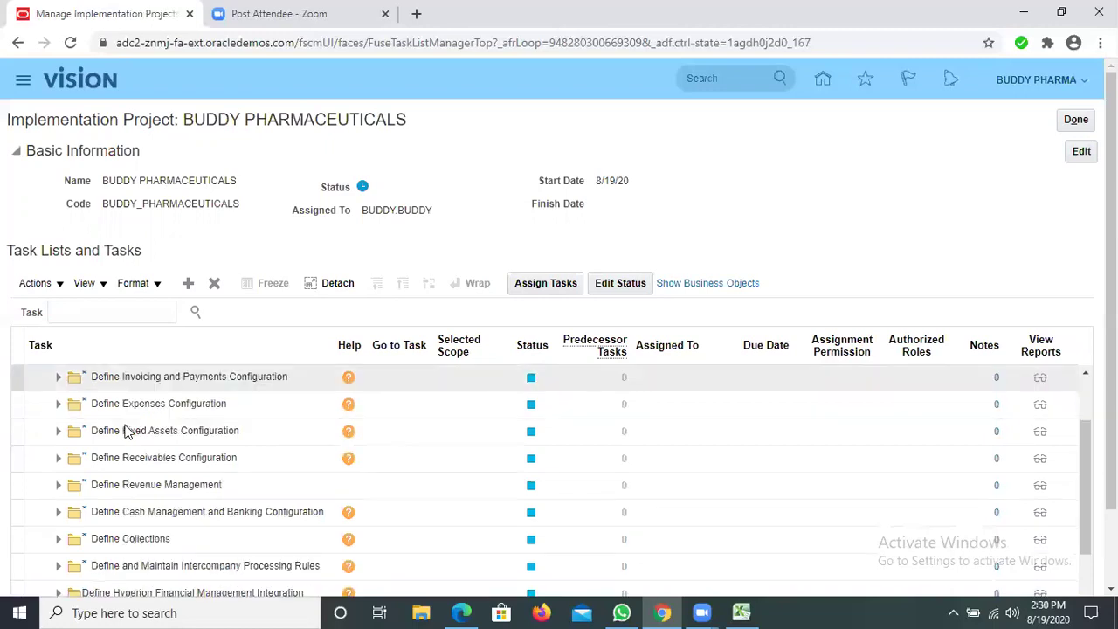
scroll(61, 430, "up", 1)
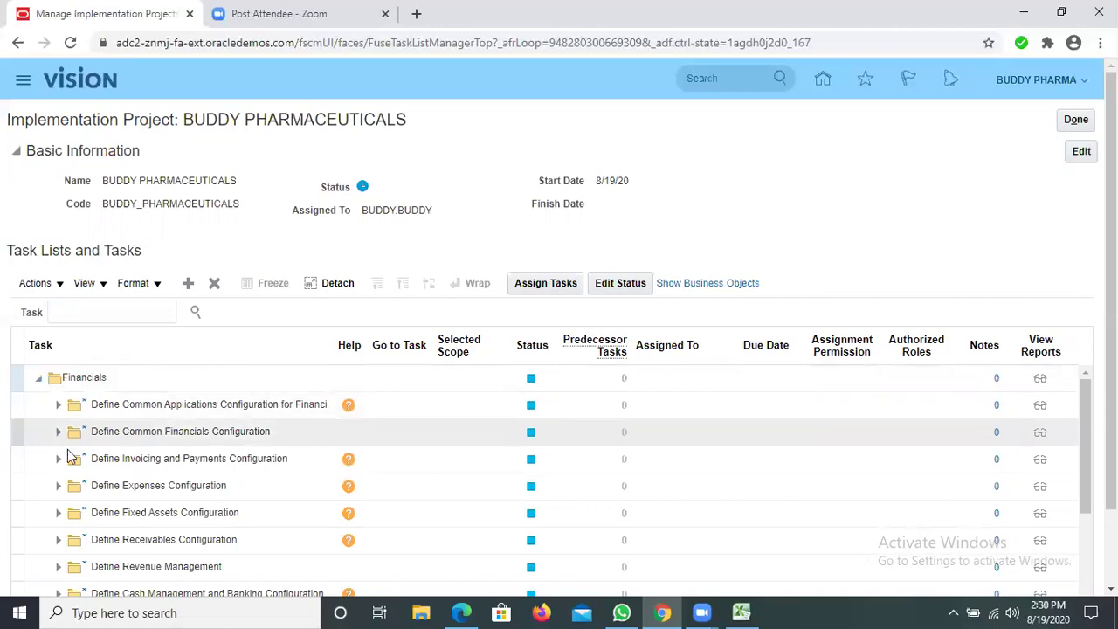
scroll(72, 458, "down", 1)
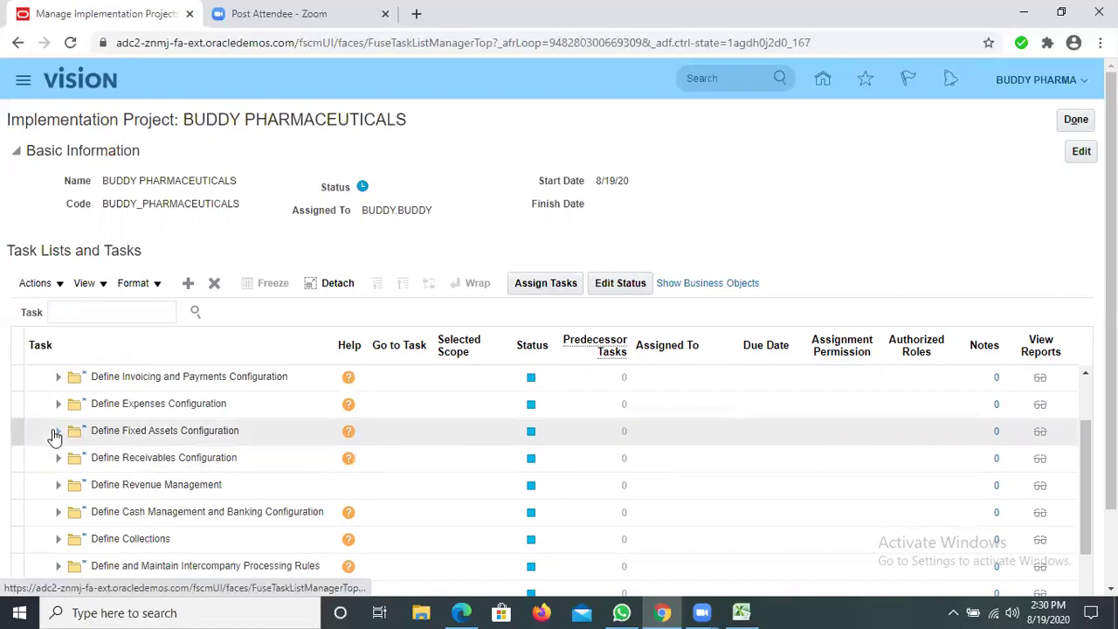
left_click(56, 432)
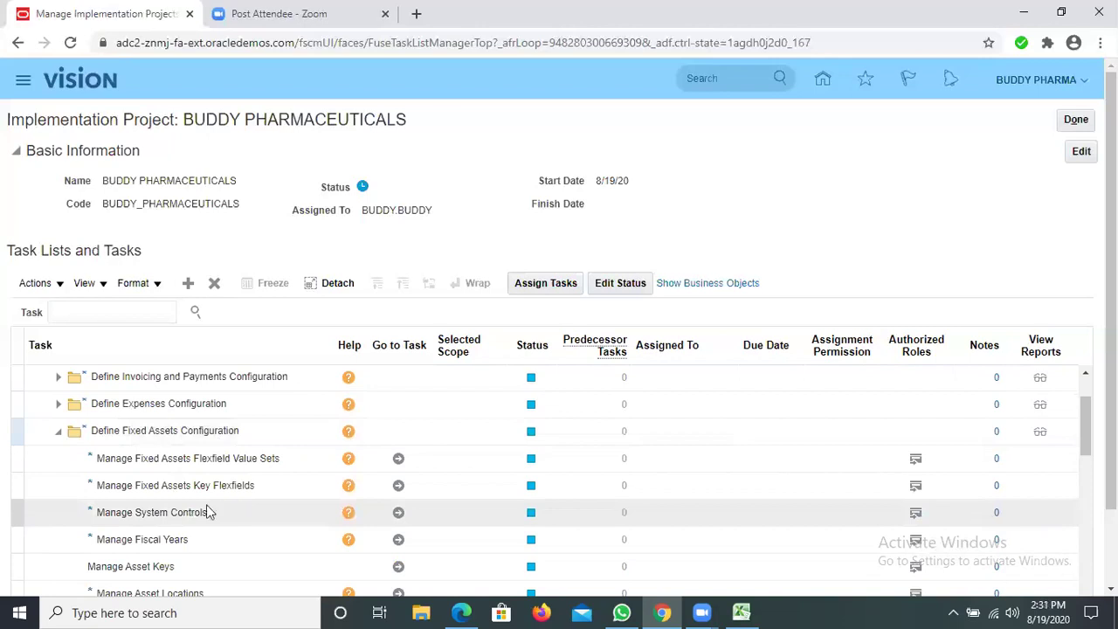
scroll(236, 489, "down", 1)
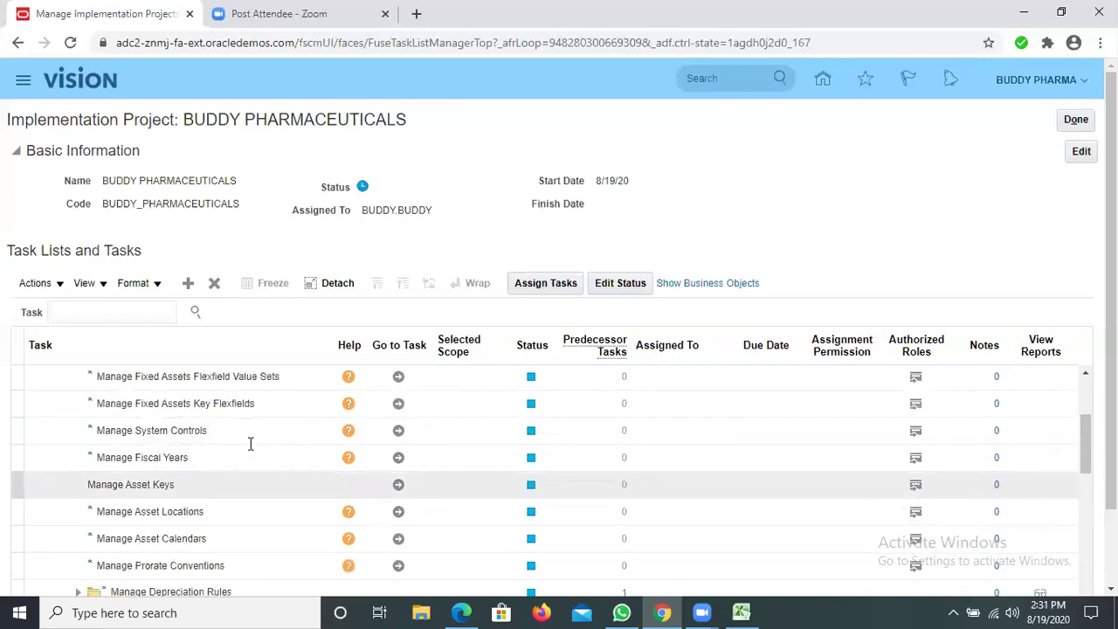
scroll(250, 449, "up", 2)
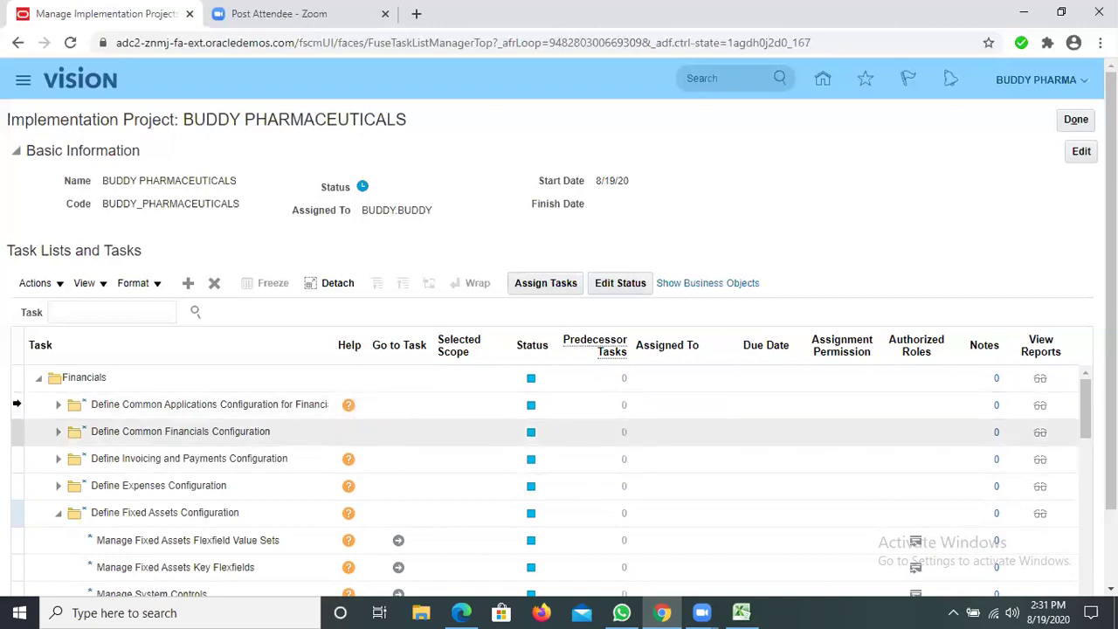
left_click(17, 404)
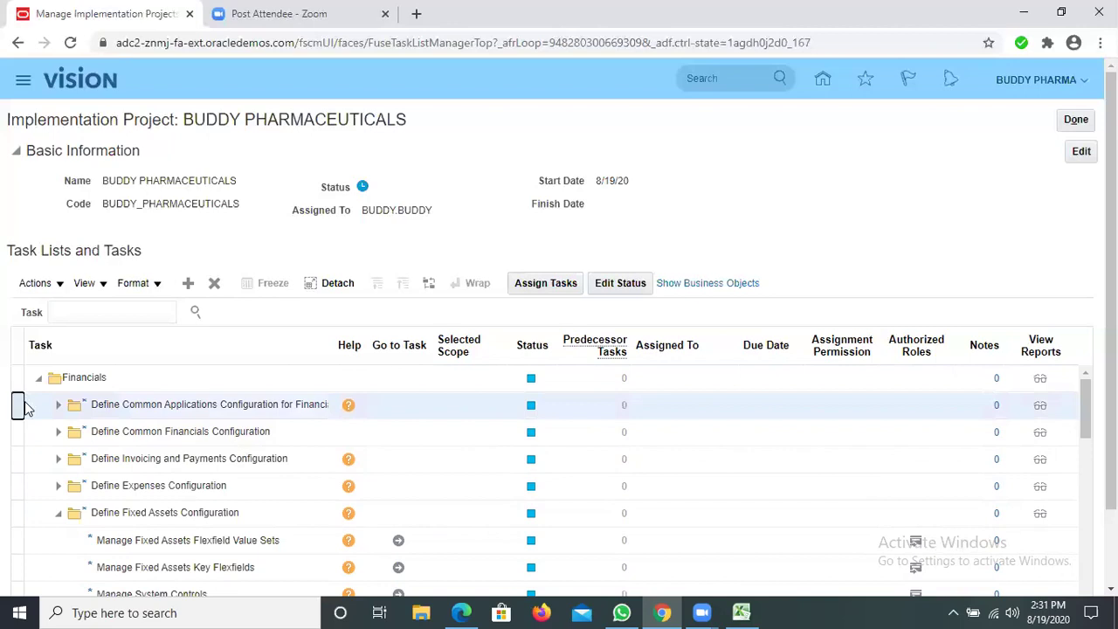
Open Assign Tasks for the selected task list and start a Select and Add user search by User ID
left_click(535, 288)
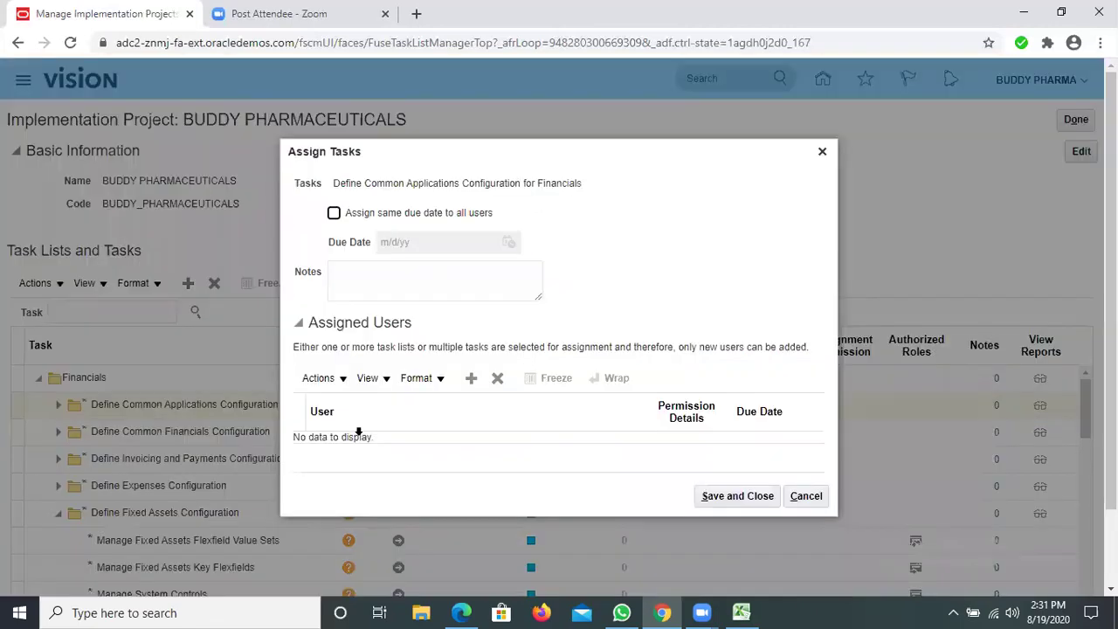
left_click(344, 381)
left_click(340, 402)
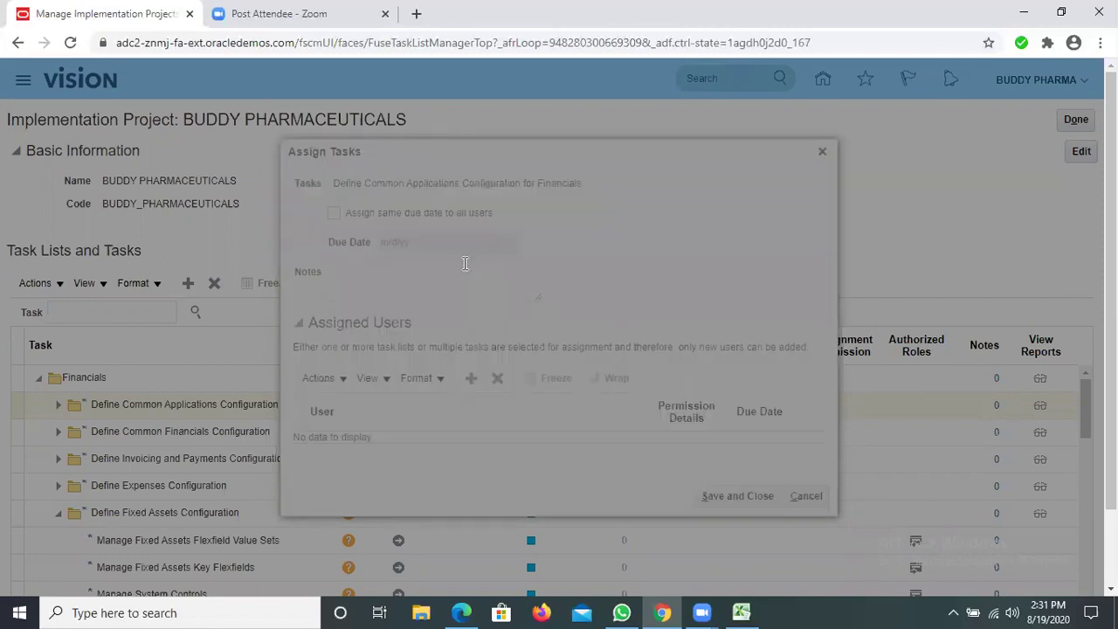
left_click(493, 232)
Search for the user by User ID and add them to Assigned Users for Define Common Applications Configuration
type("LAX")
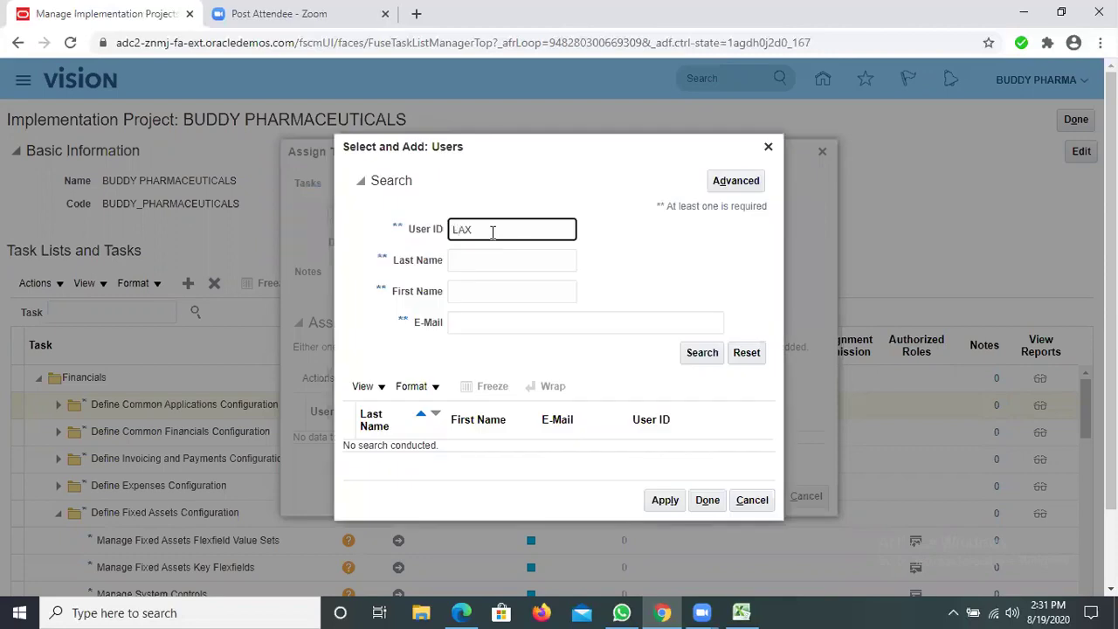
type("MAN")
left_click(701, 356)
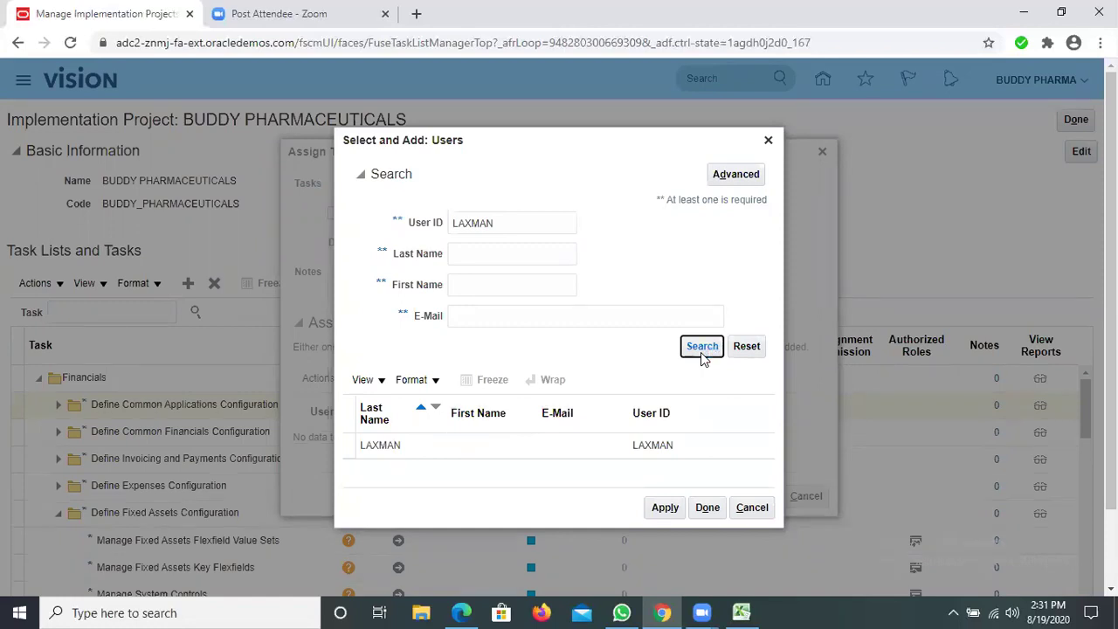
left_click(427, 449)
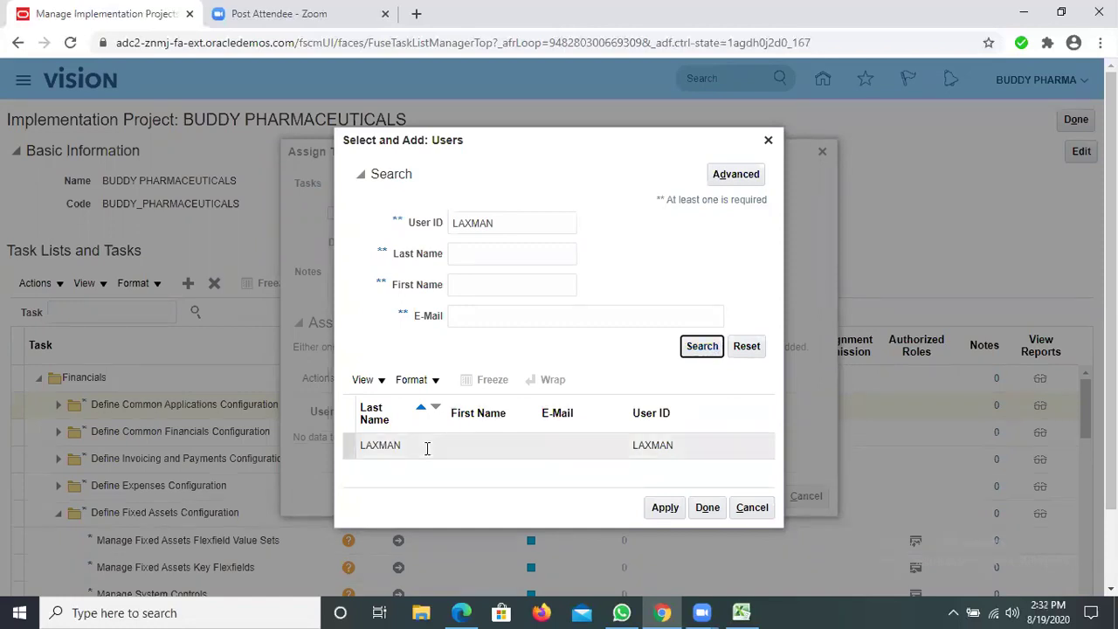
left_click(667, 509)
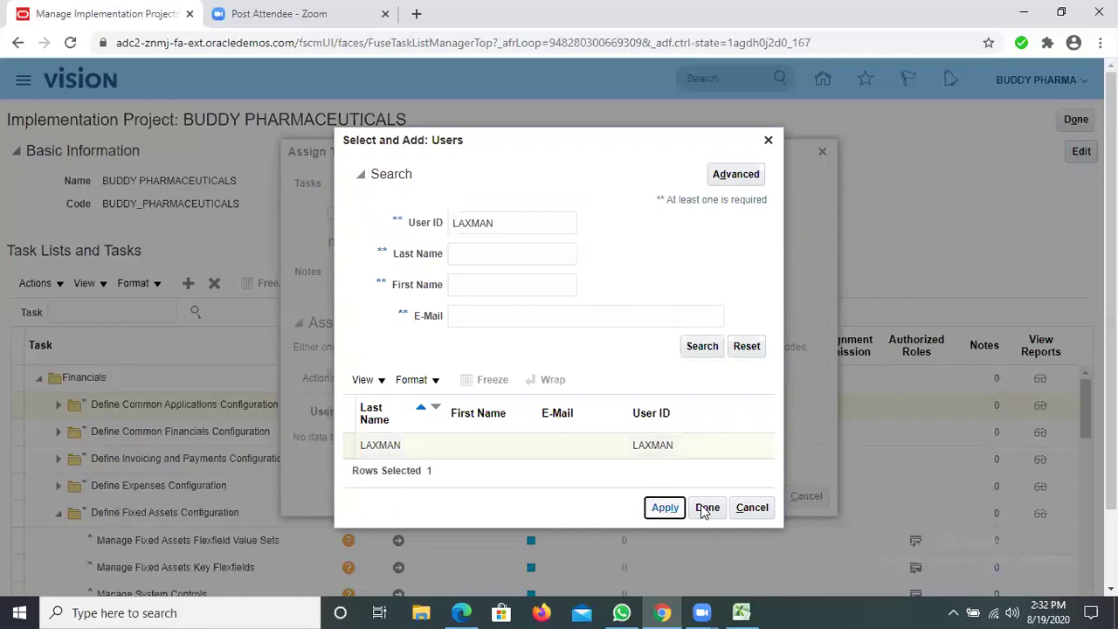
left_click(769, 142)
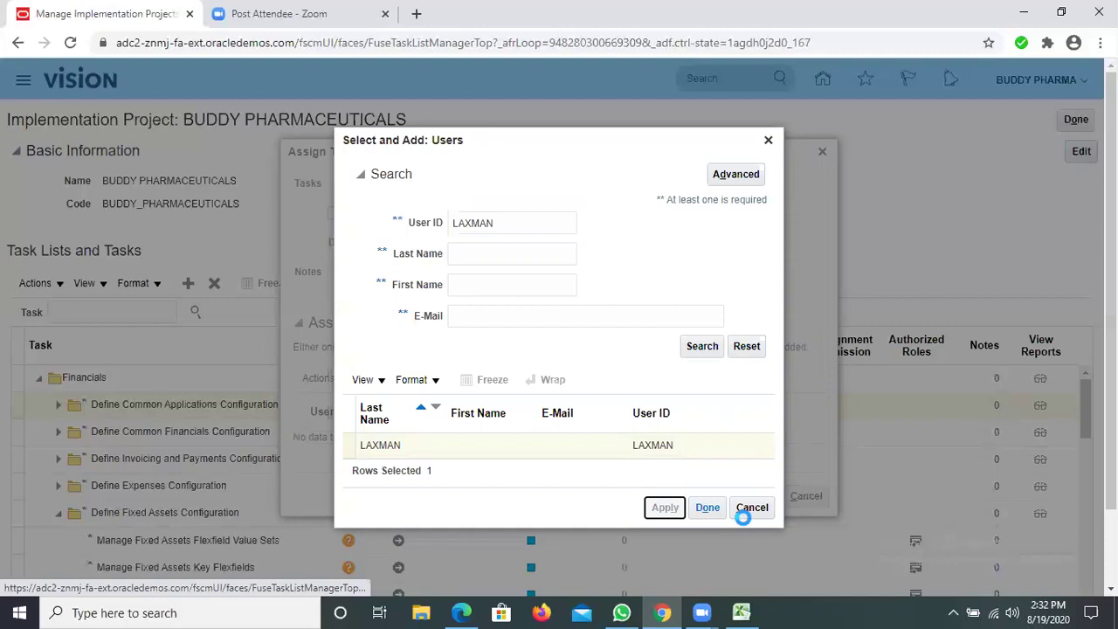
left_click(708, 511)
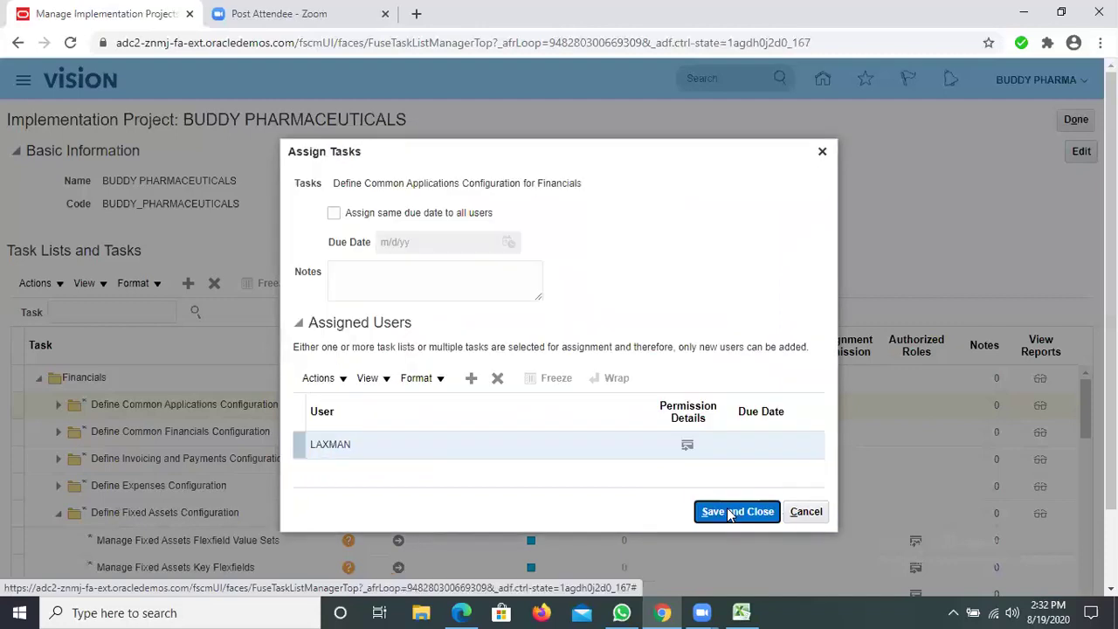
left_click(732, 512)
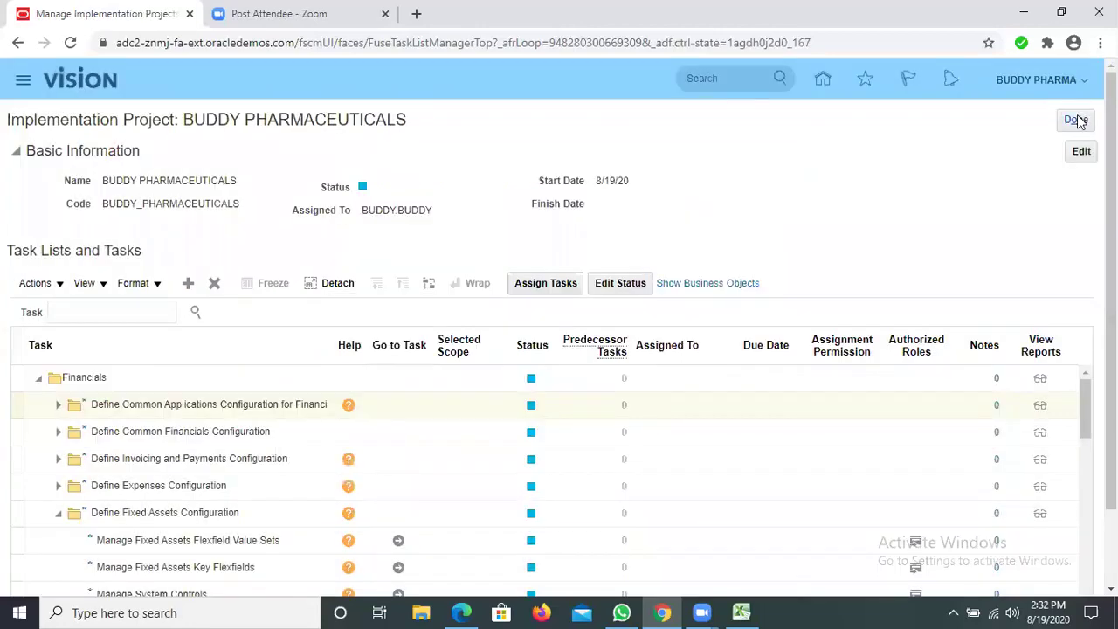
Close the project page and return to the Implementation Projects list showing BUDDY PHARMACEUTICALS
left_click(1076, 120)
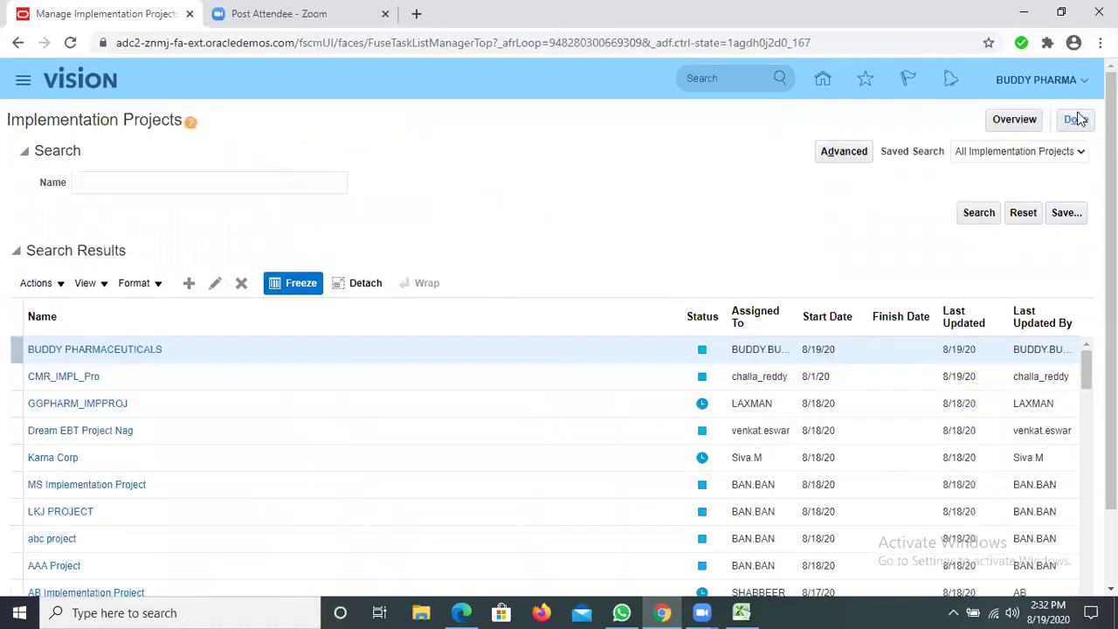
left_click(1079, 121)
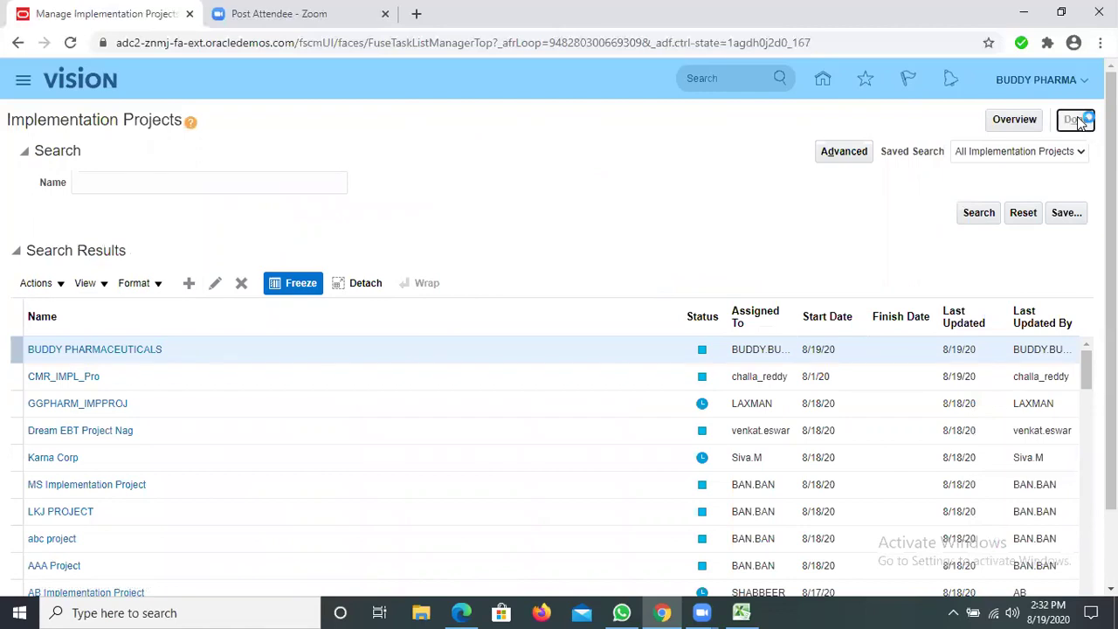